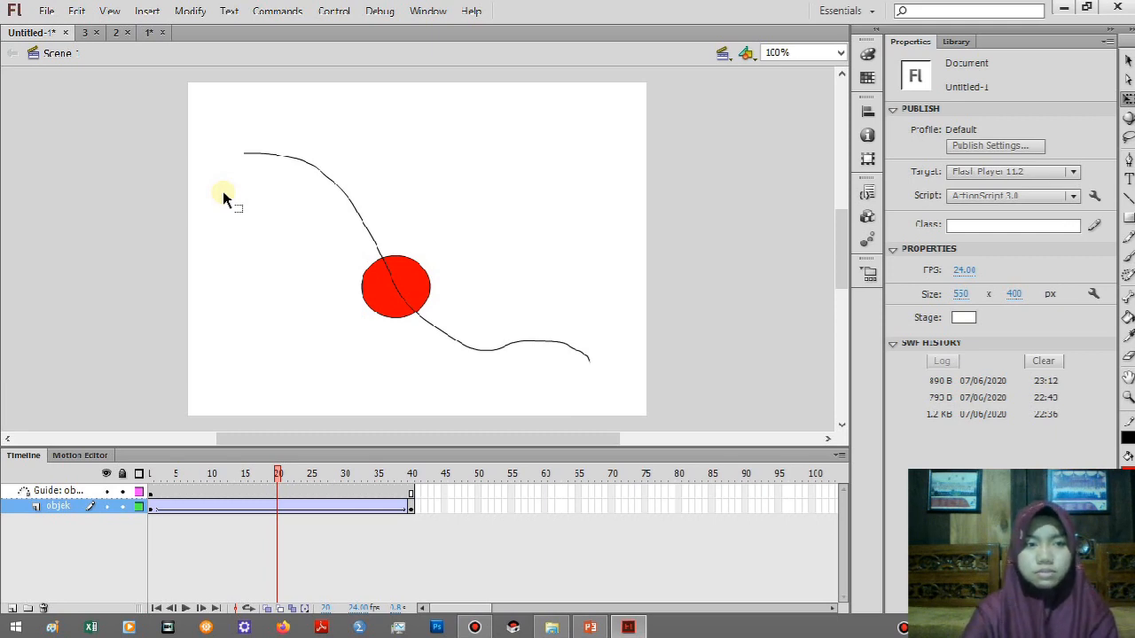
# Create a new ActionScript 3.0 document and rename its only layer as objek.
pyautogui.hotkey('ctrl', 'n')
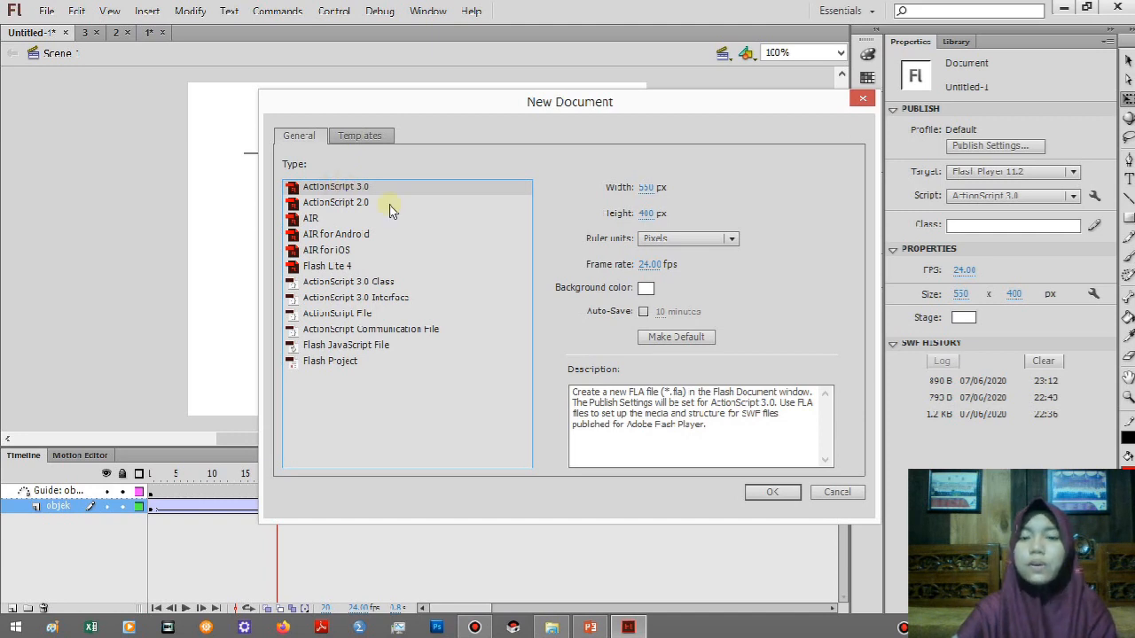
pyautogui.click(768, 495)
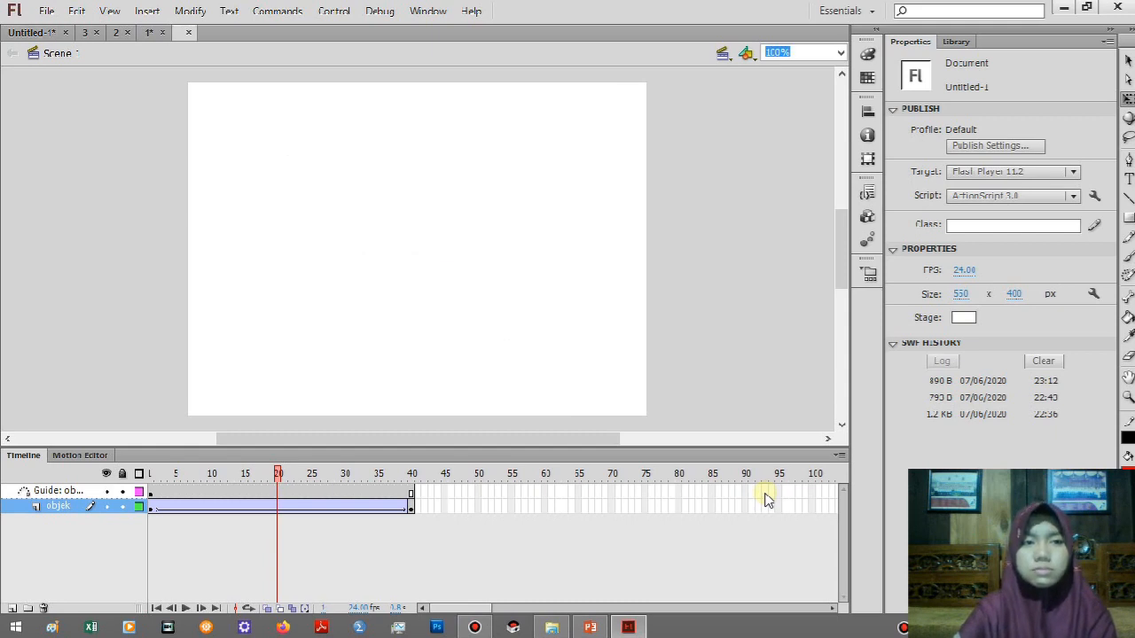
pyautogui.click(47, 493)
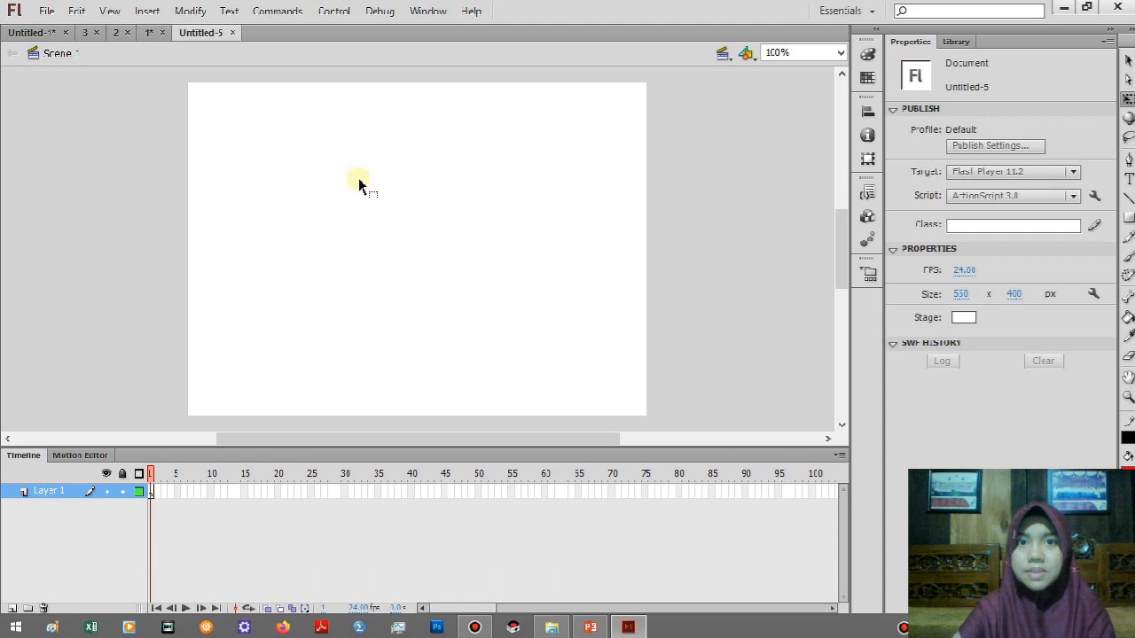
pyautogui.doubleClick(44, 493)
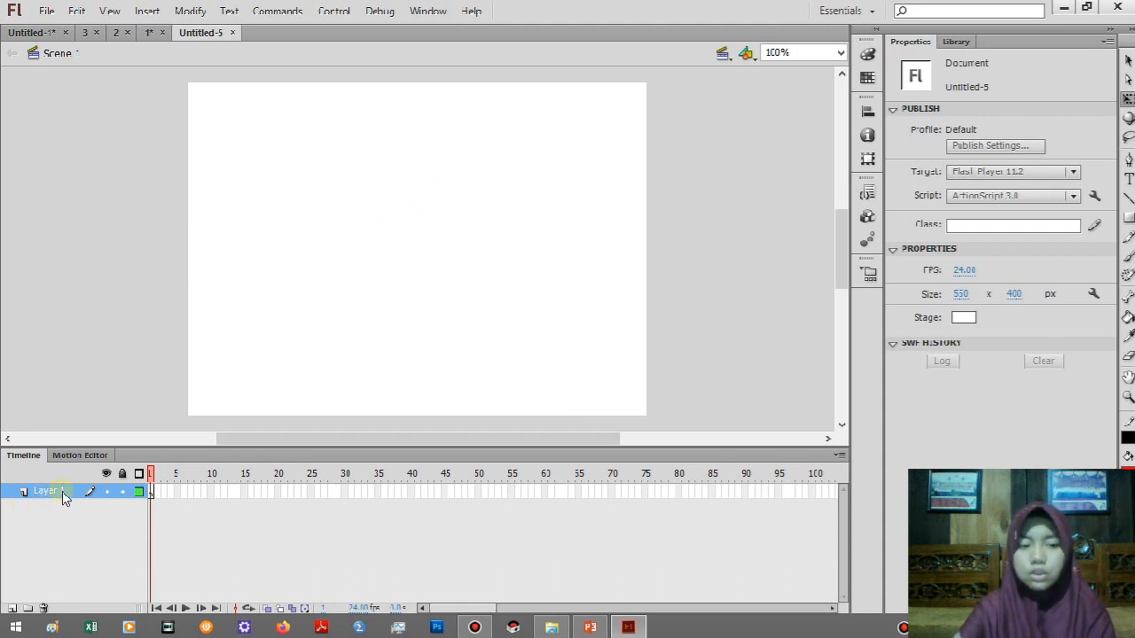
pyautogui.doubleClick(52, 492)
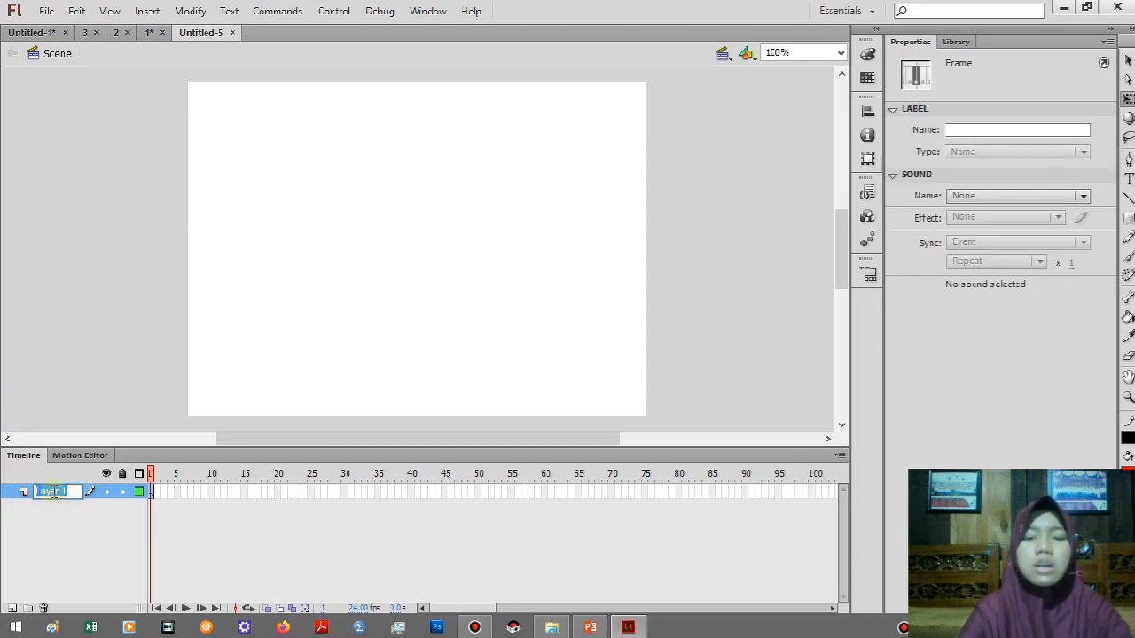
pyautogui.write('objek')
pyautogui.press('Return')
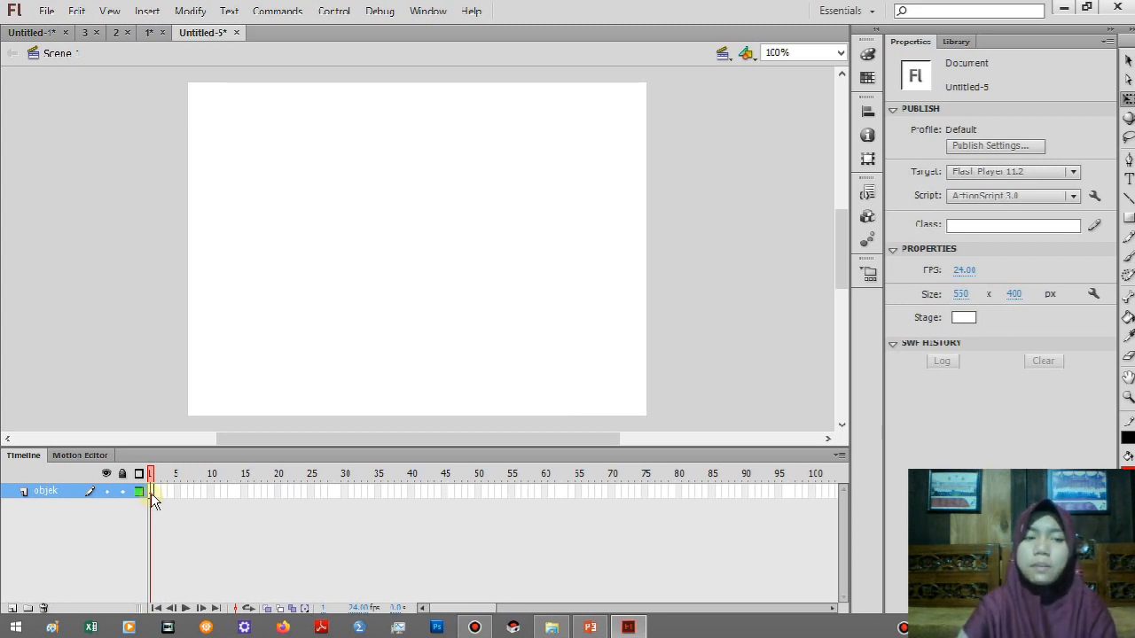
# Draw a red square with a black outline, about 93 by 93 px, near the stage's upper middle in frame 1.
pyautogui.click(152, 493)
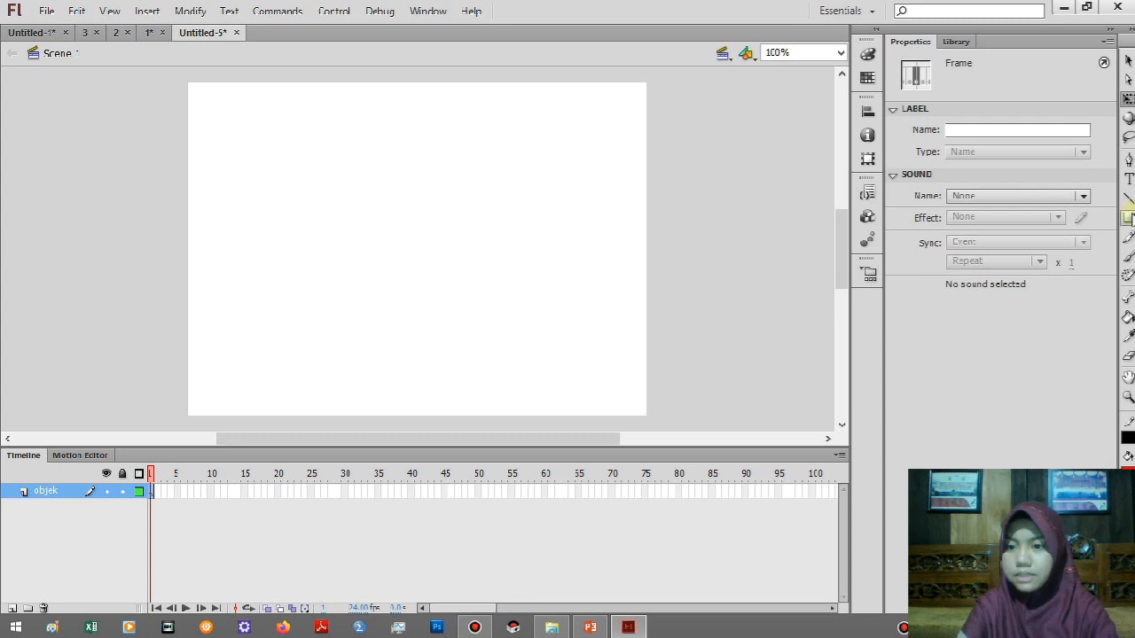
pyautogui.click(1129, 218)
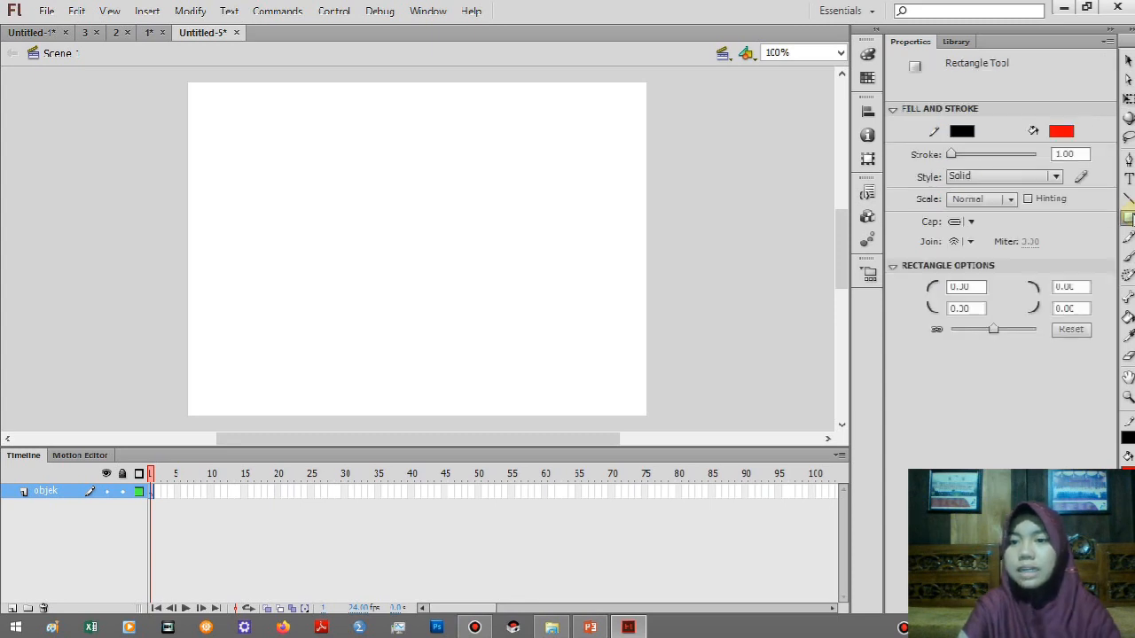
pyautogui.click(1130, 222)
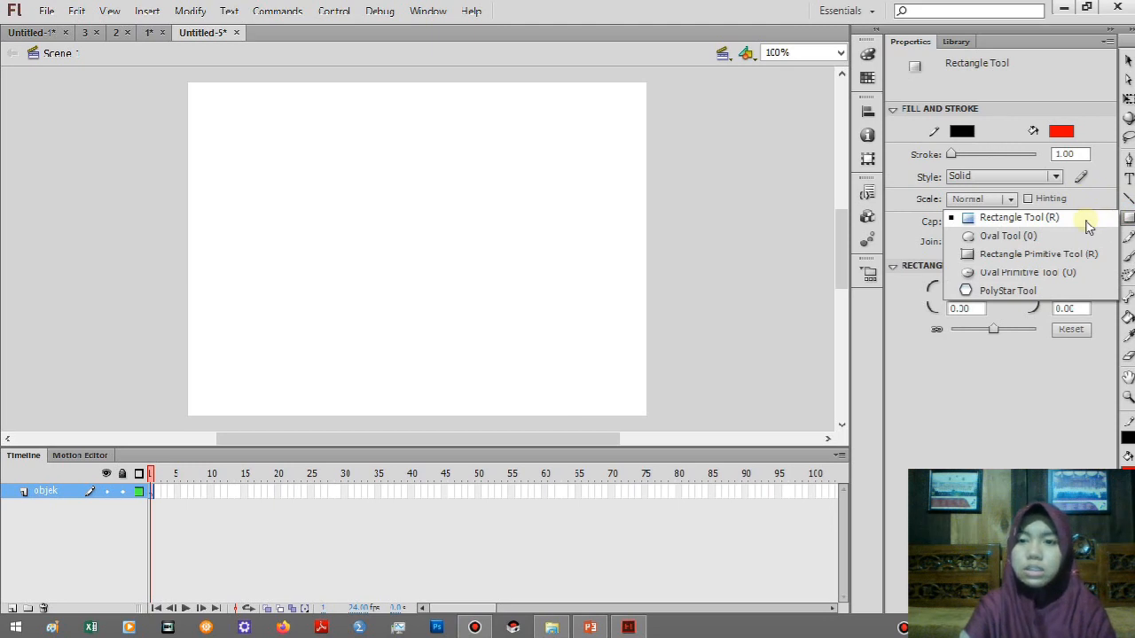
pyautogui.click(1085, 221)
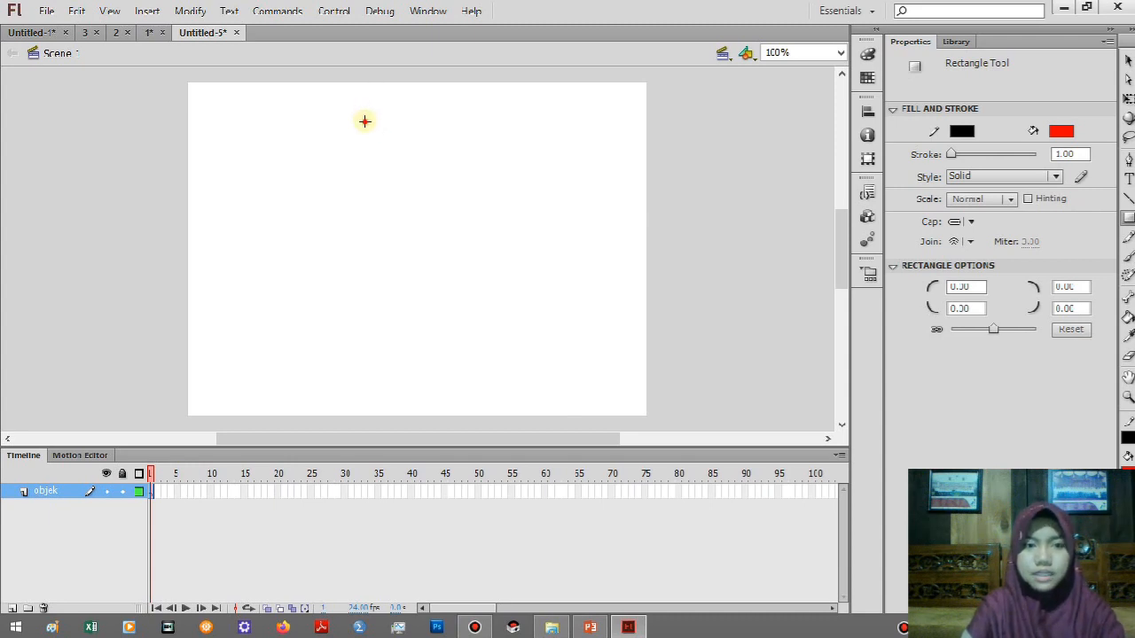
pyautogui.moveTo(365, 121); pyautogui.dragTo(438, 199)
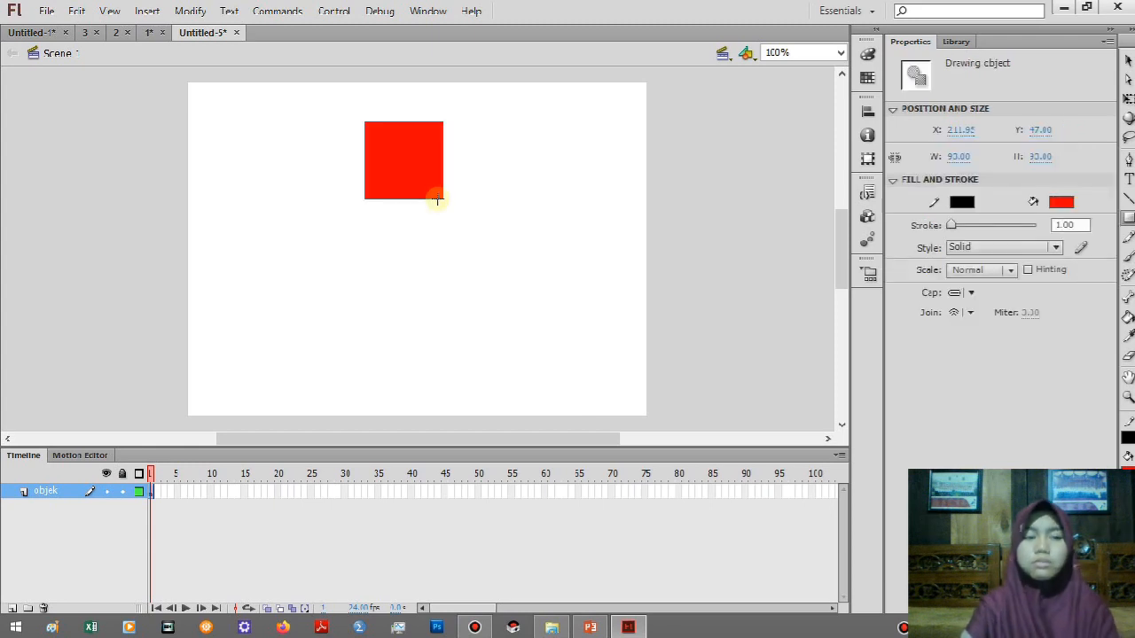
# Insert a keyframe at frame 2, rotate the square 45° into a diamond and move it 10 px down.
pyautogui.click(157, 493)
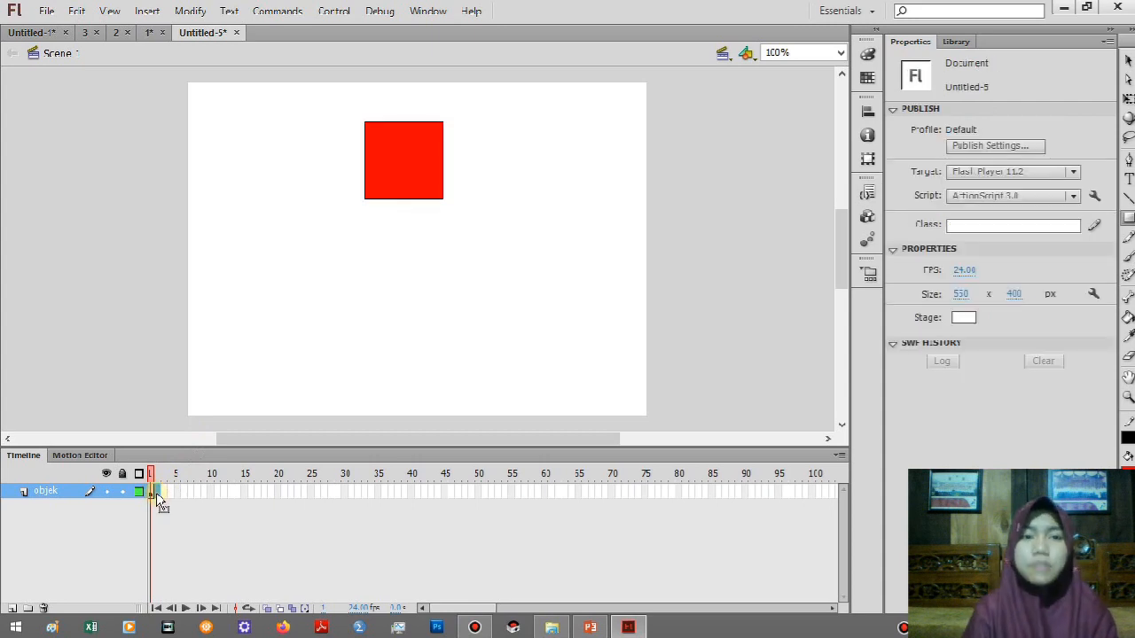
pyautogui.rightClick(157, 493)
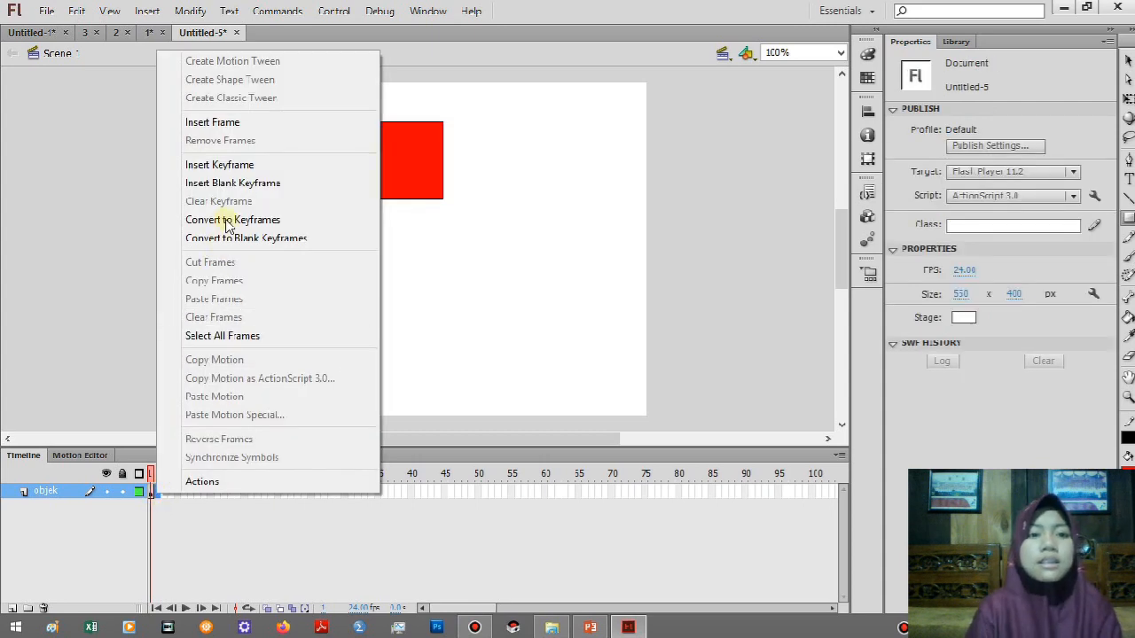
pyautogui.click(228, 168)
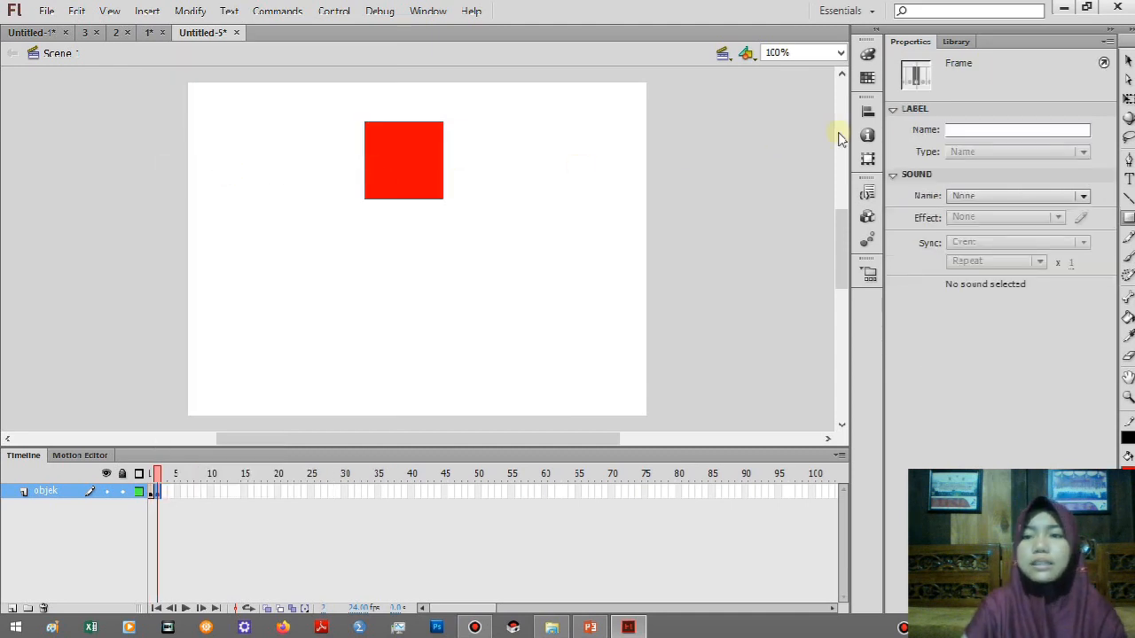
pyautogui.click(1129, 102)
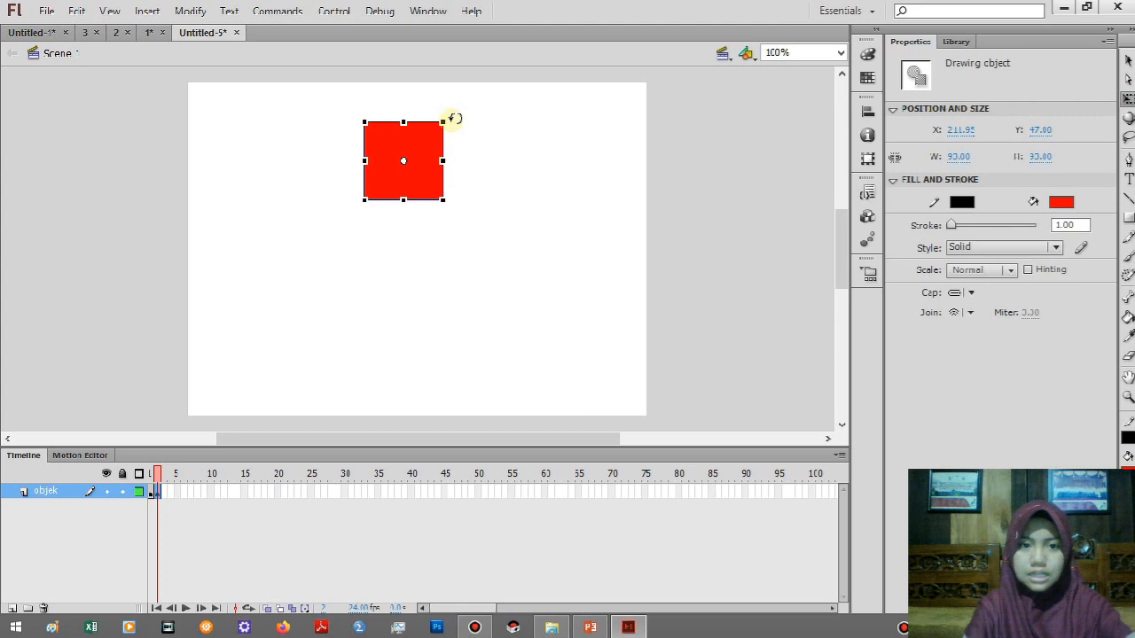
pyautogui.moveTo(453, 118); pyautogui.dragTo(466, 152)
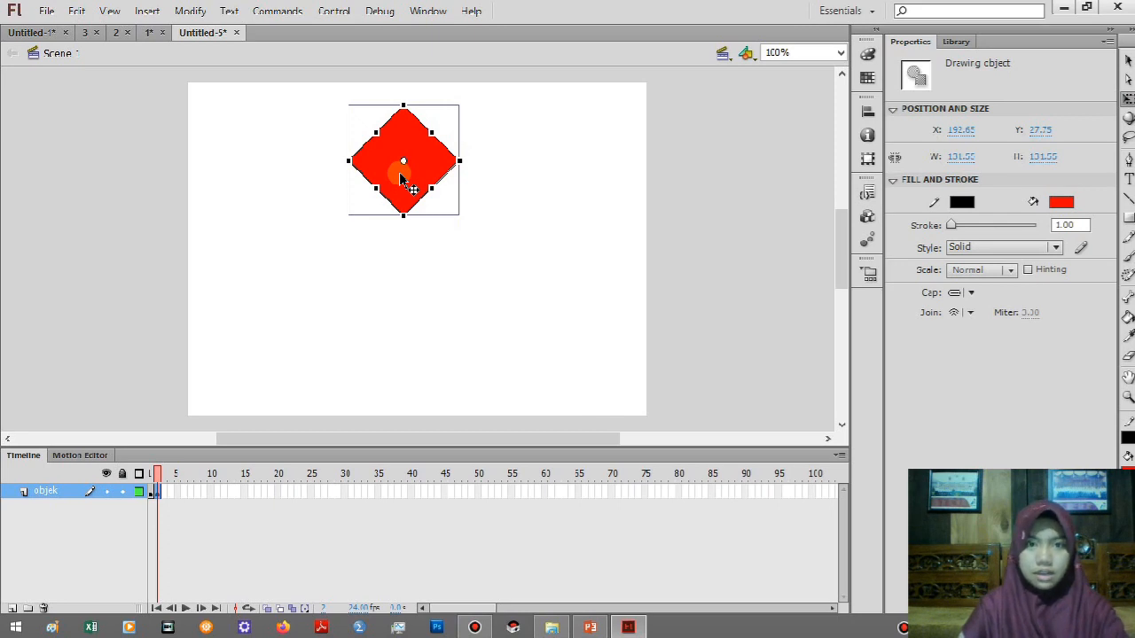
pyautogui.hotkey('shift', 'Down')
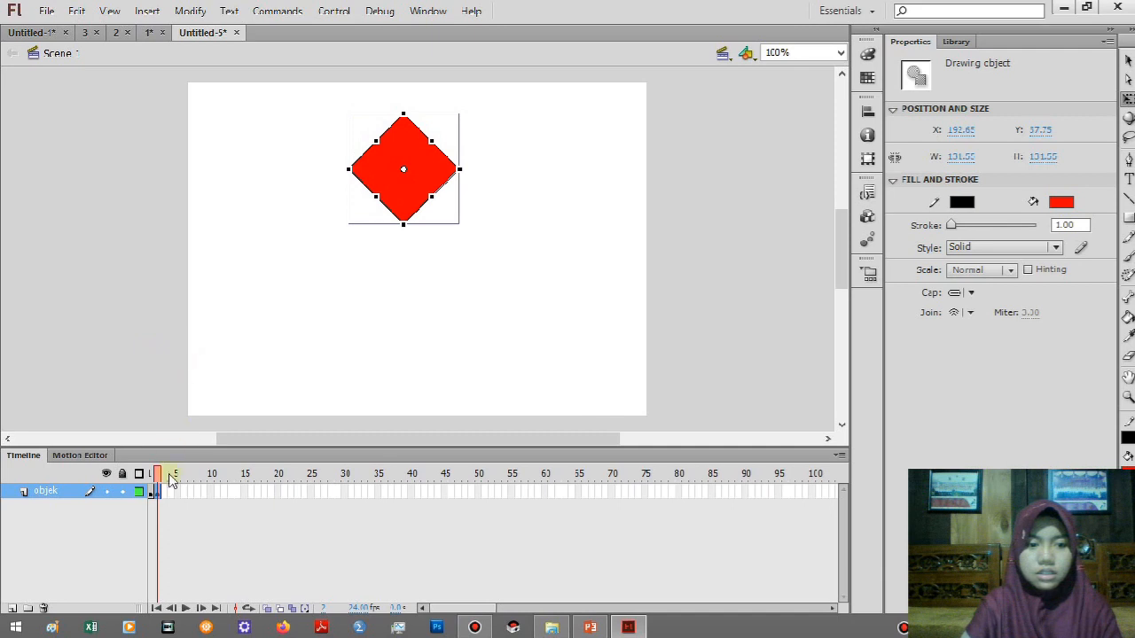
# Insert a keyframe at frame 3, rotate the diamond 45° into an upright square and move it 20 px down.
pyautogui.rightClick(168, 501)
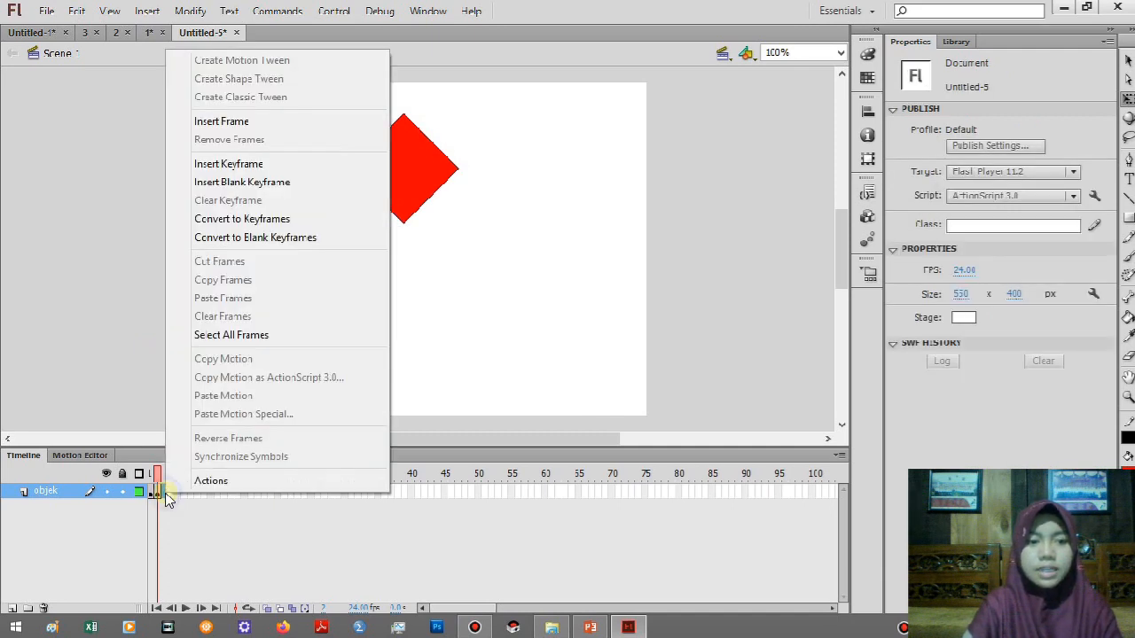
pyautogui.click(208, 165)
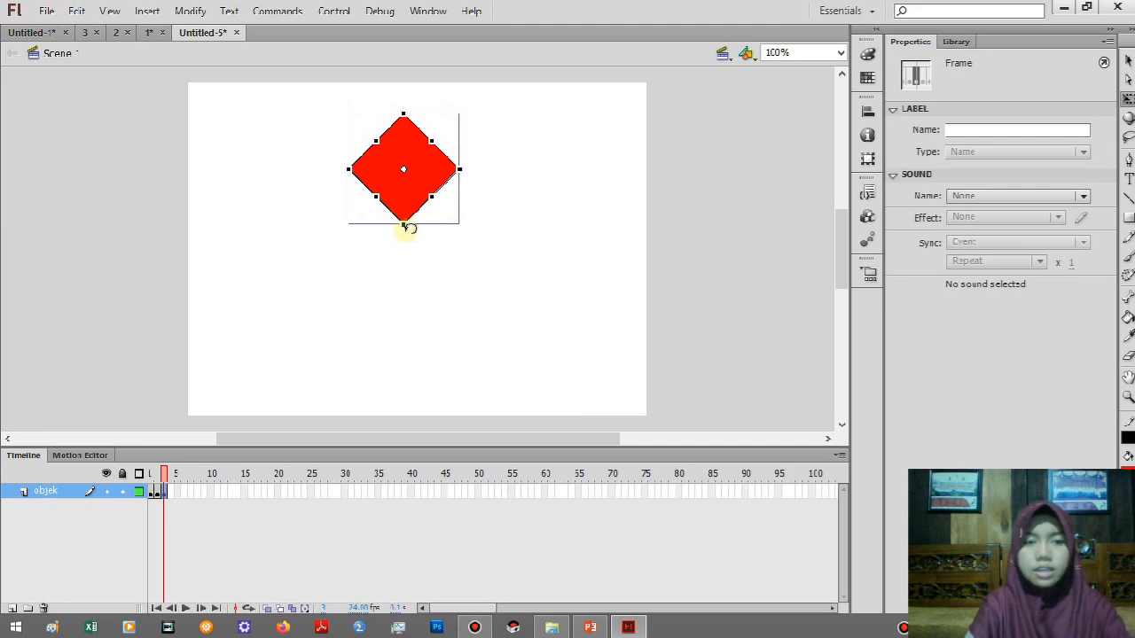
pyautogui.moveTo(406, 228); pyautogui.dragTo(342, 235)
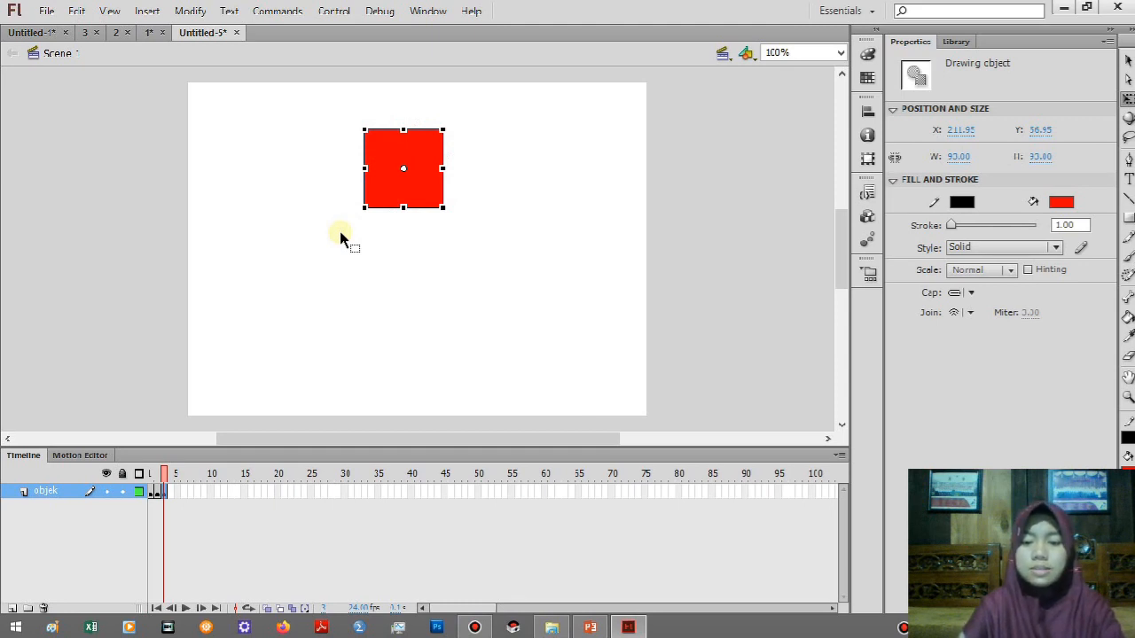
pyautogui.hotkey('shift', 'Down')
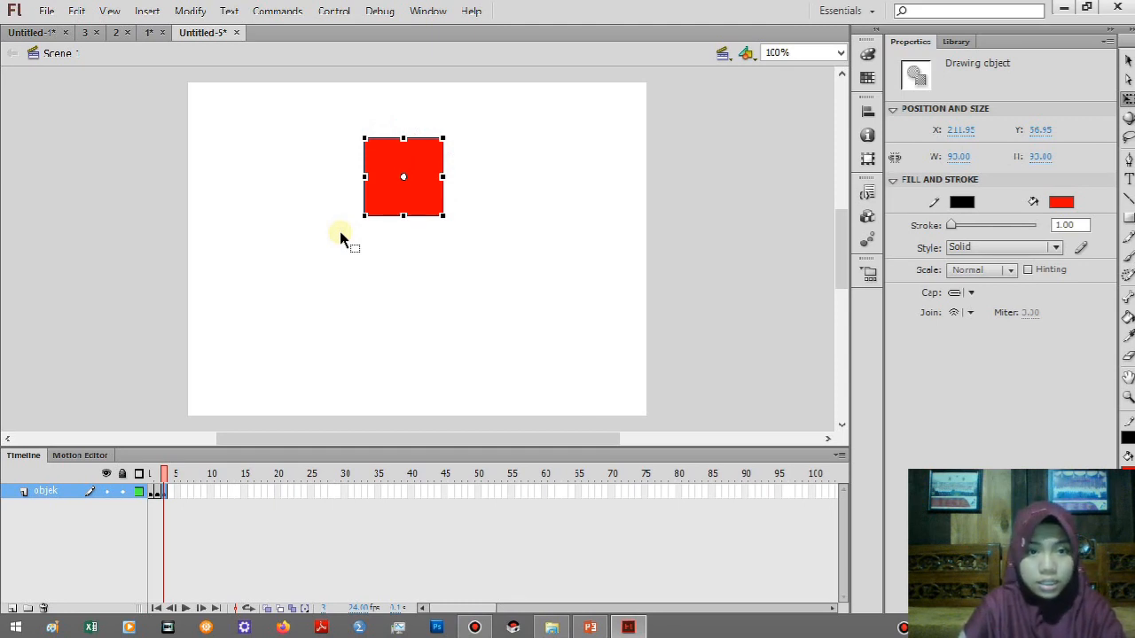
pyautogui.hotkey('shift', 'Down')
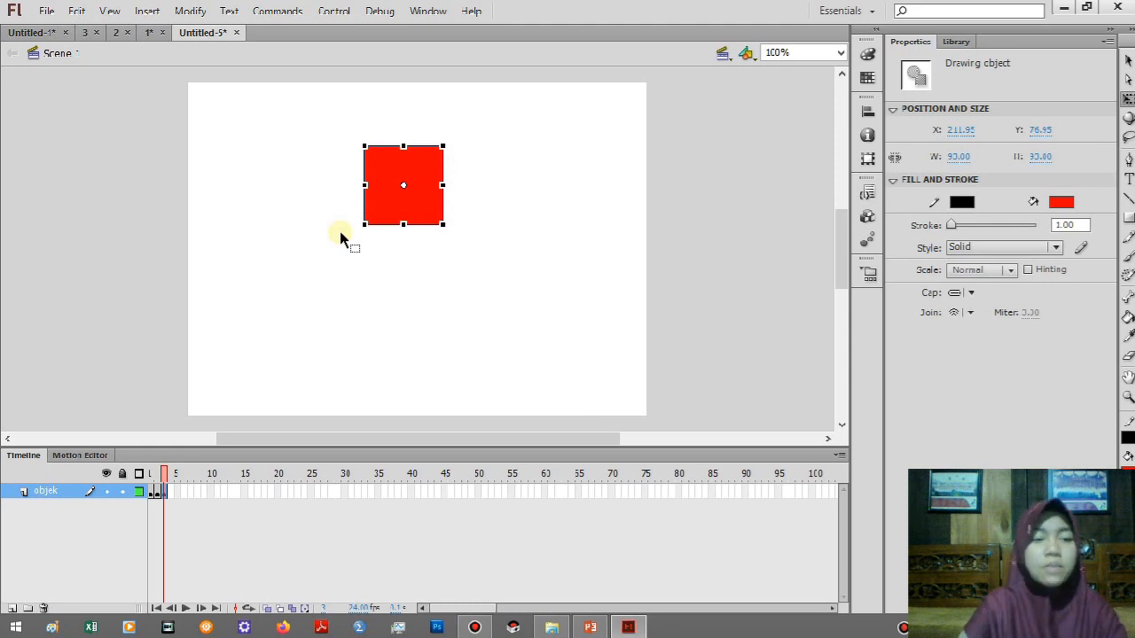
# Insert a keyframe at frame 4, rotate the square 45° into a diamond and move it 10 px down.
pyautogui.click(171, 497)
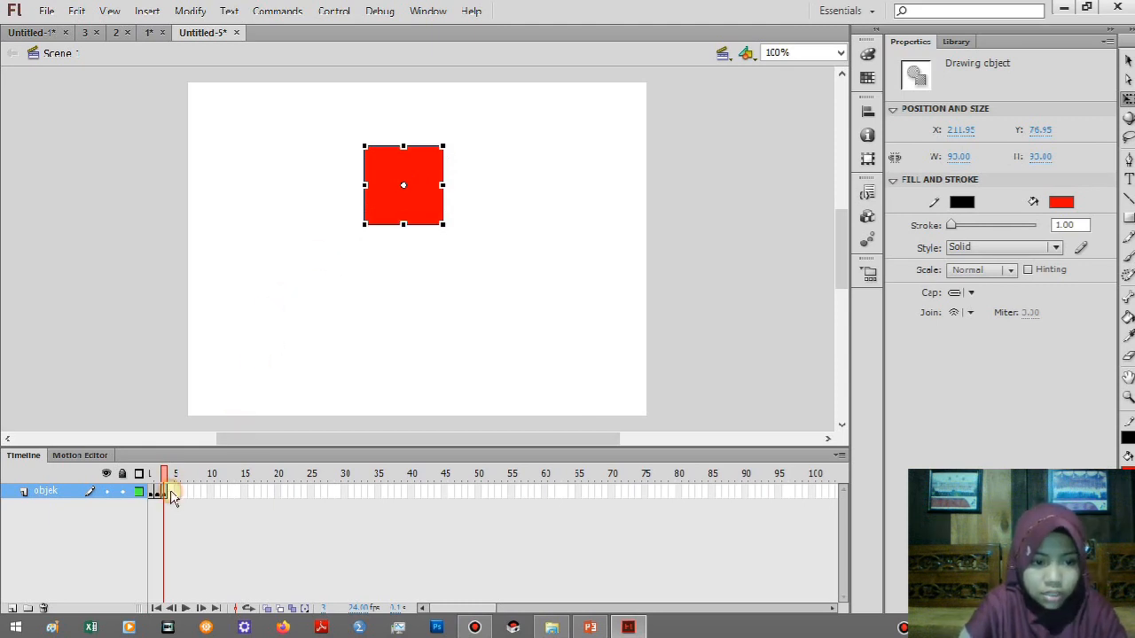
pyautogui.rightClick(172, 494)
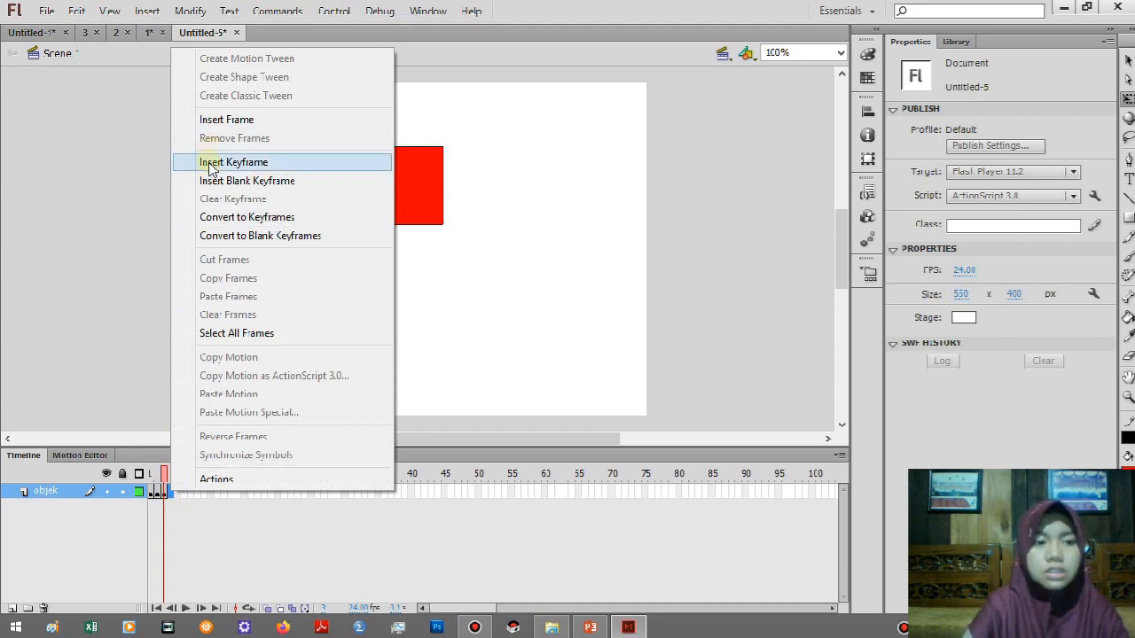
pyautogui.click(211, 164)
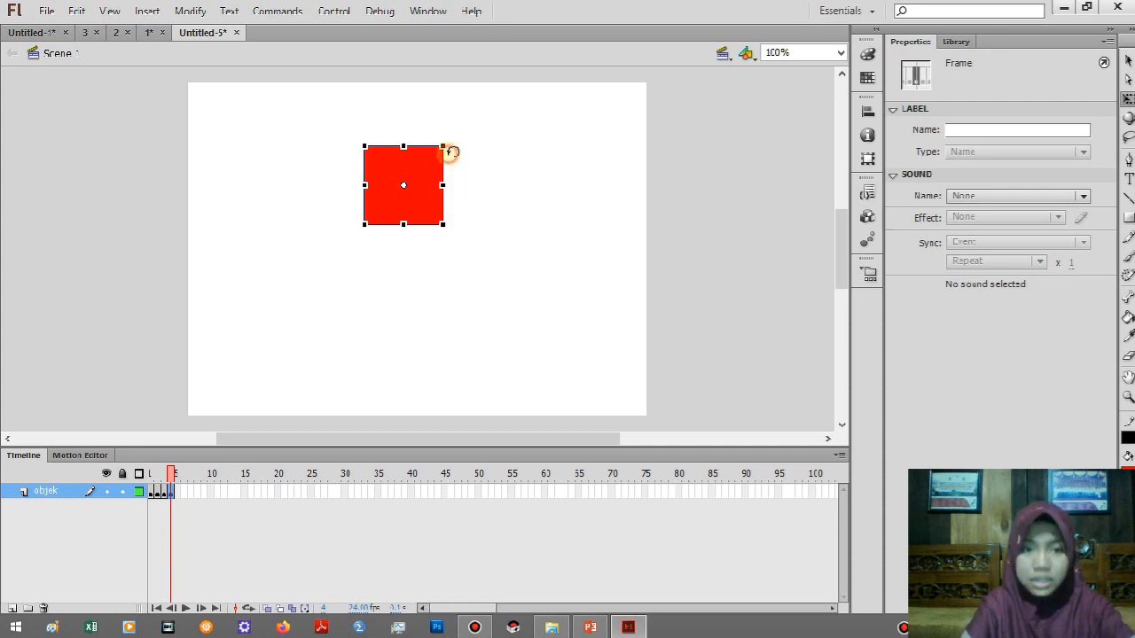
pyautogui.moveTo(452, 151); pyautogui.dragTo(448, 181)
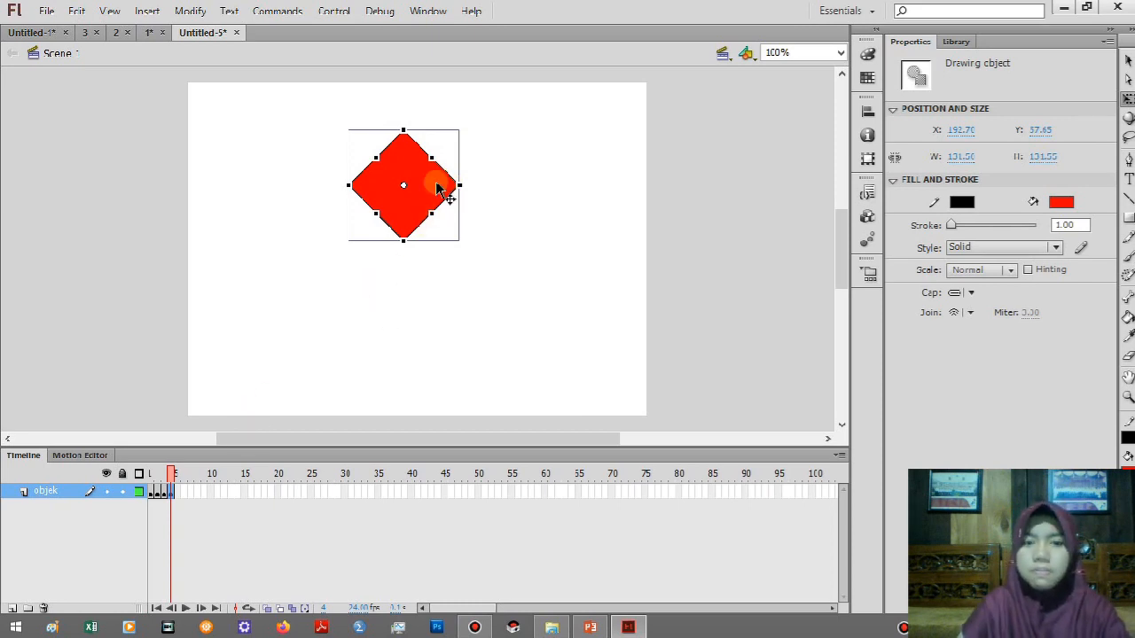
pyautogui.moveTo(437, 189); pyautogui.dragTo(437, 198)
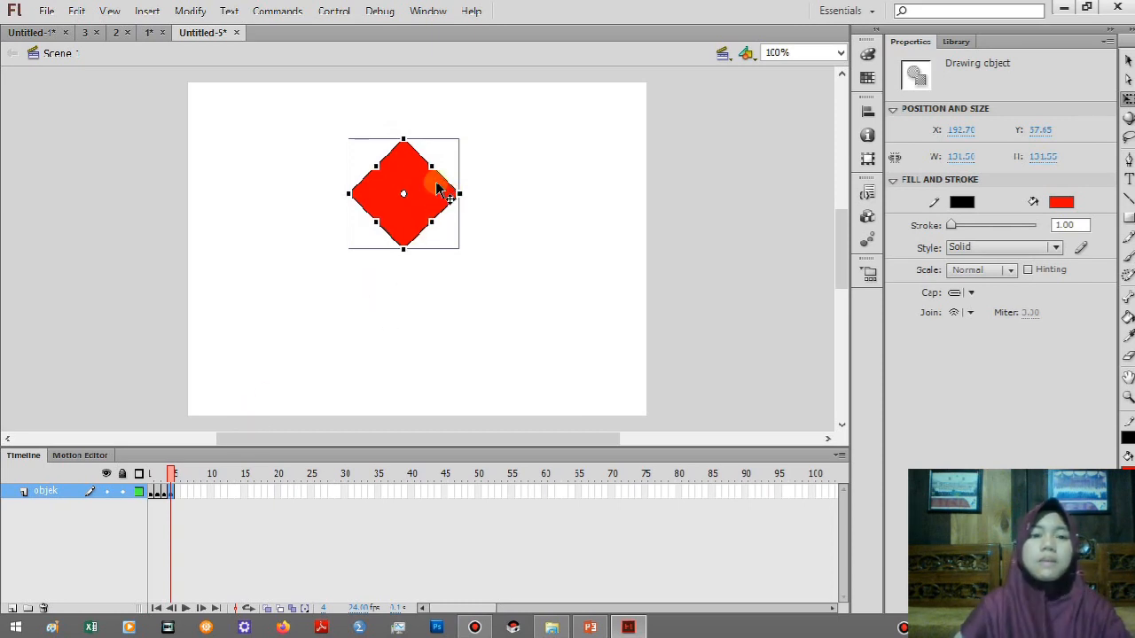
# Insert a keyframe at frame 5, rotate the diamond 45° into an upright square and move it 10 px down.
pyautogui.rightClick(181, 494)
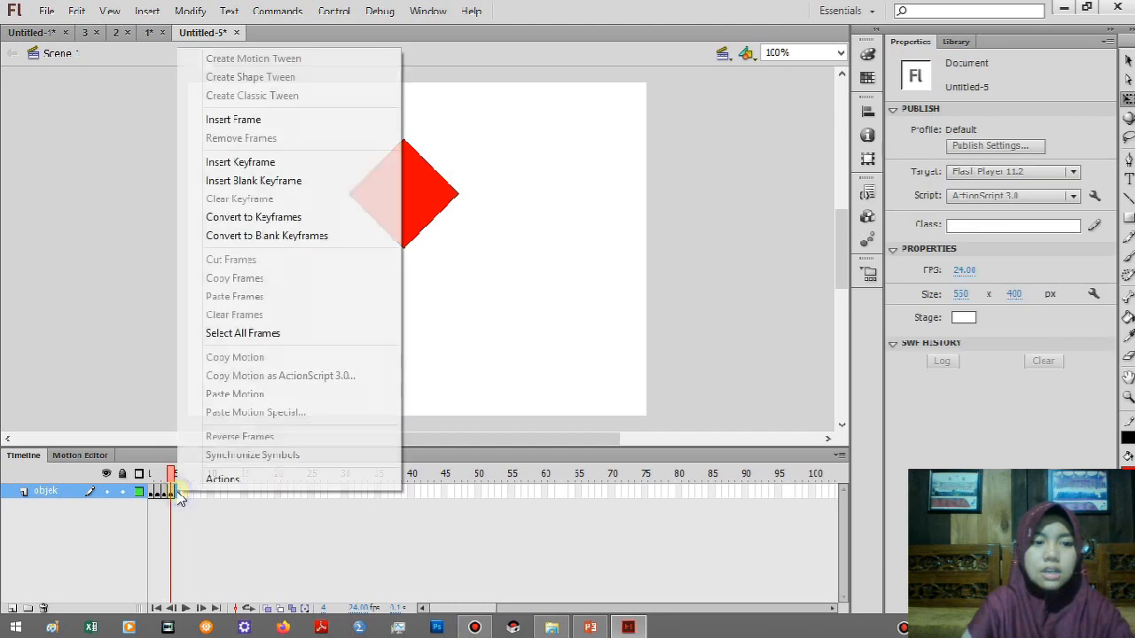
pyautogui.click(222, 163)
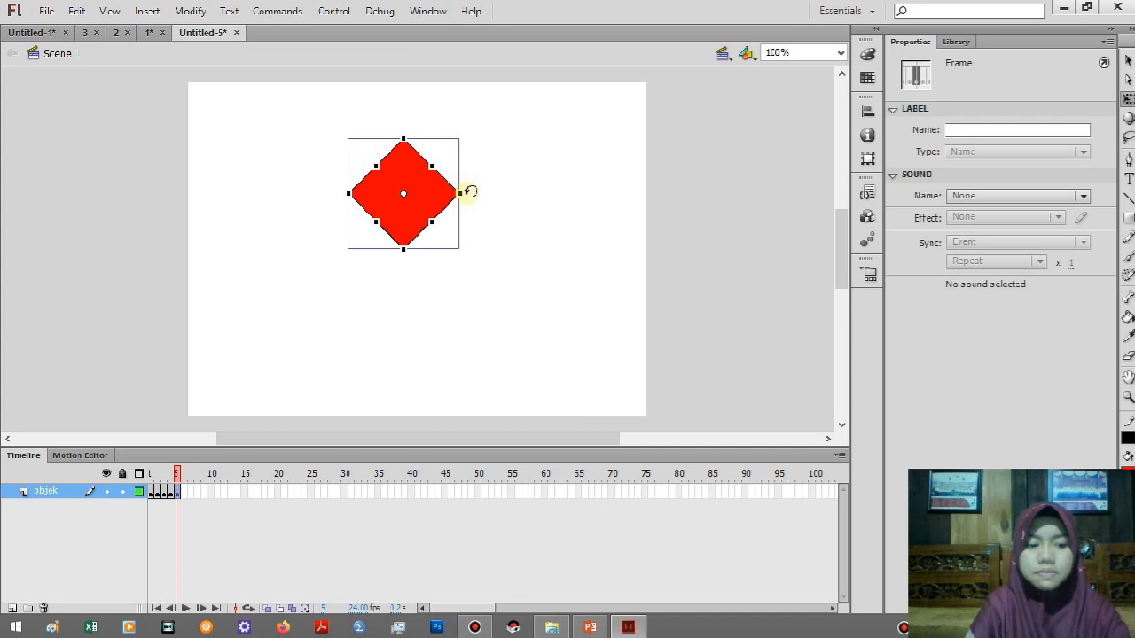
pyautogui.moveTo(466, 192); pyautogui.dragTo(462, 225)
pyautogui.hotkey('shift', 'Down')
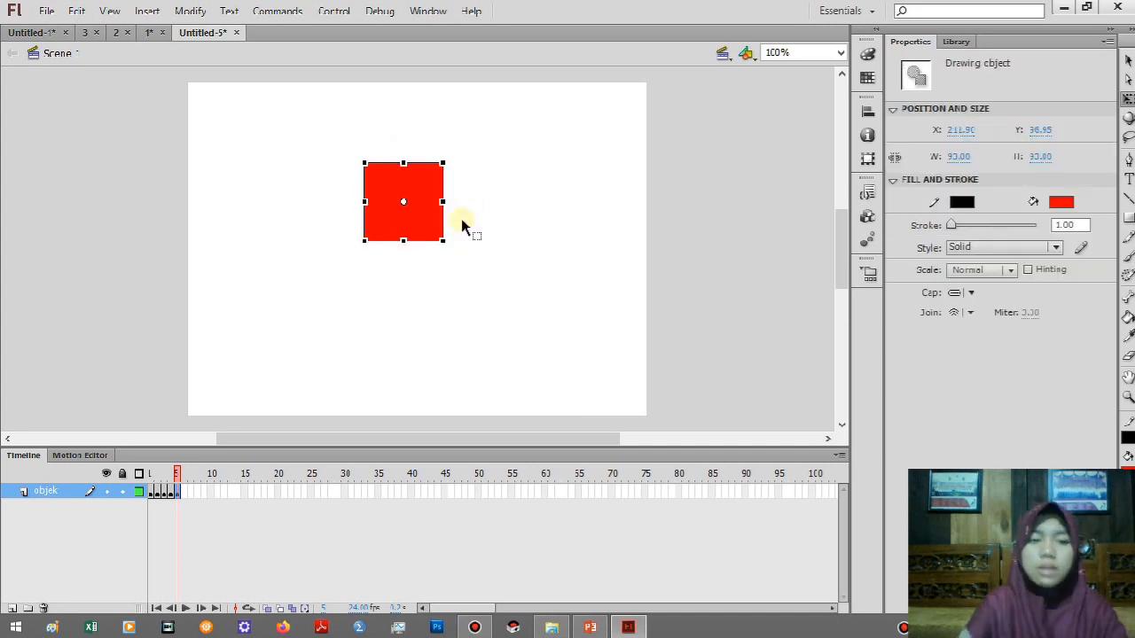
# Insert a keyframe at frame 6, rotate the square 45° into a diamond and move it 10 px down.
pyautogui.rightClick(183, 494)
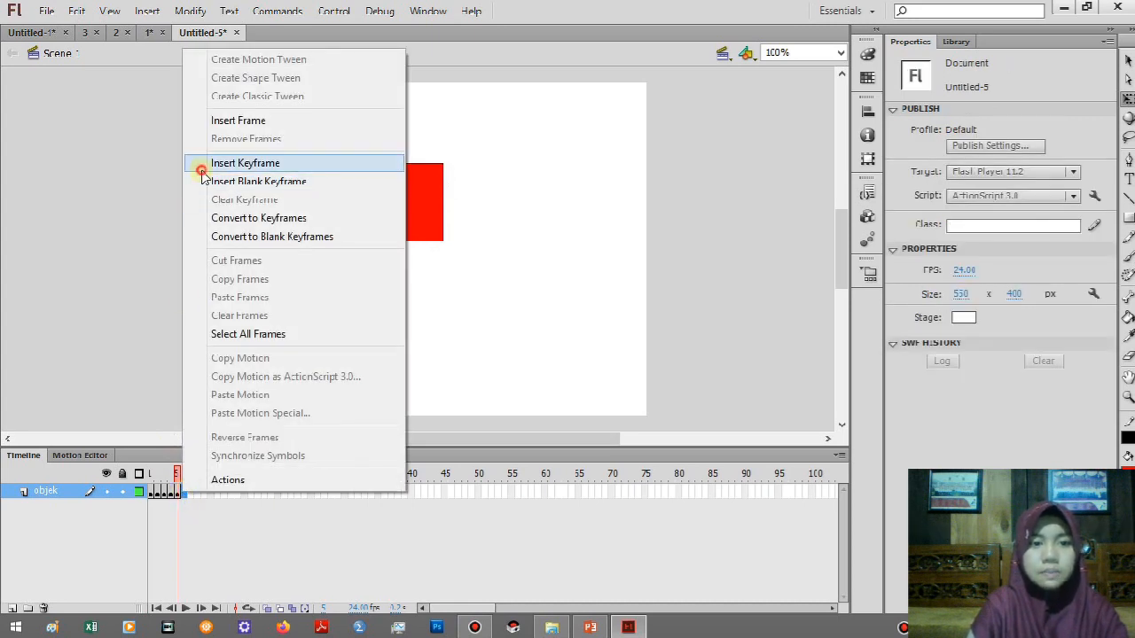
pyautogui.click(200, 163)
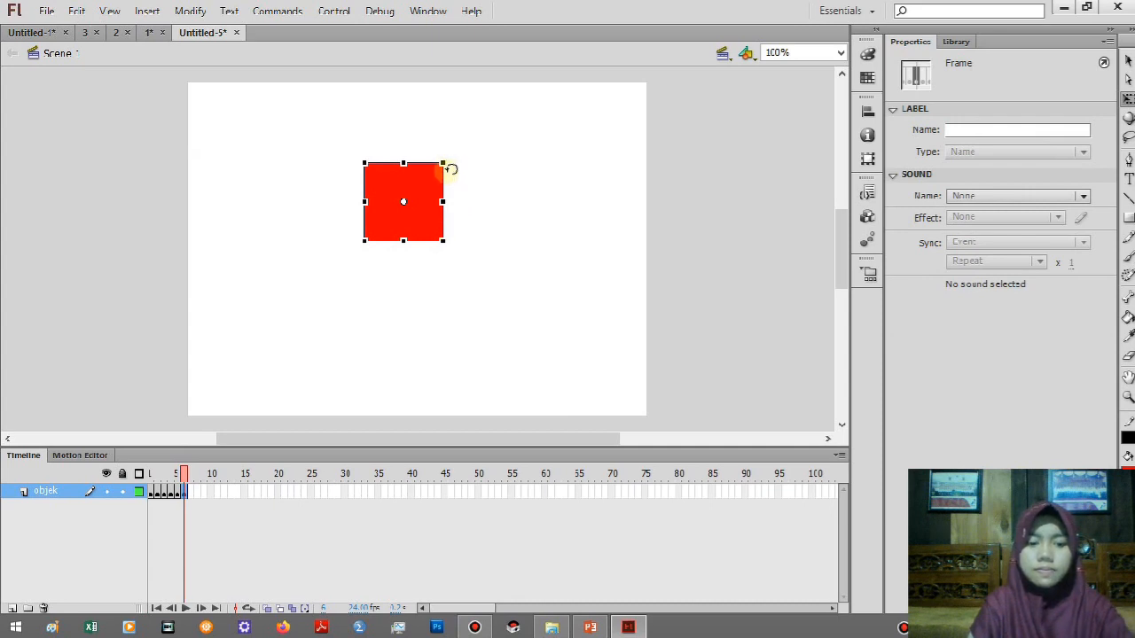
pyautogui.moveTo(449, 168)
pyautogui.mouseDown()
pyautogui.moveTo(443, 195)
pyautogui.moveTo(458, 207)
pyautogui.moveTo(426, 195)
pyautogui.mouseUp()
# Insert a keyframe at frame 7, rotate the diamond 45° into an upright square and move it 10 px down.
pyautogui.click(190, 493)
pyautogui.rightClick(193, 494)
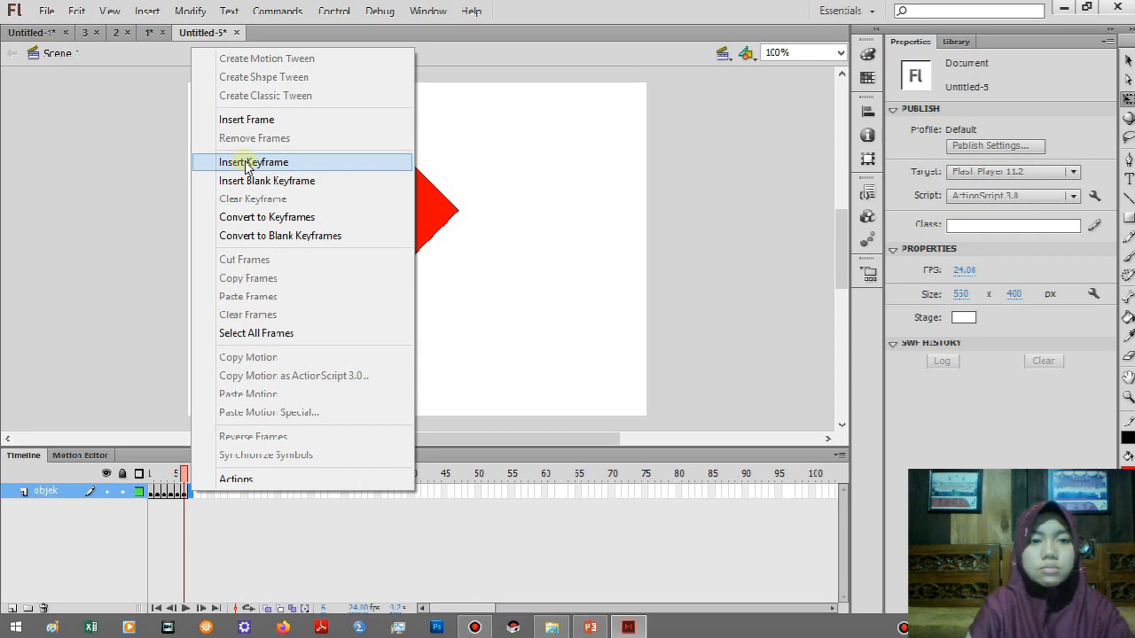
pyautogui.click(247, 167)
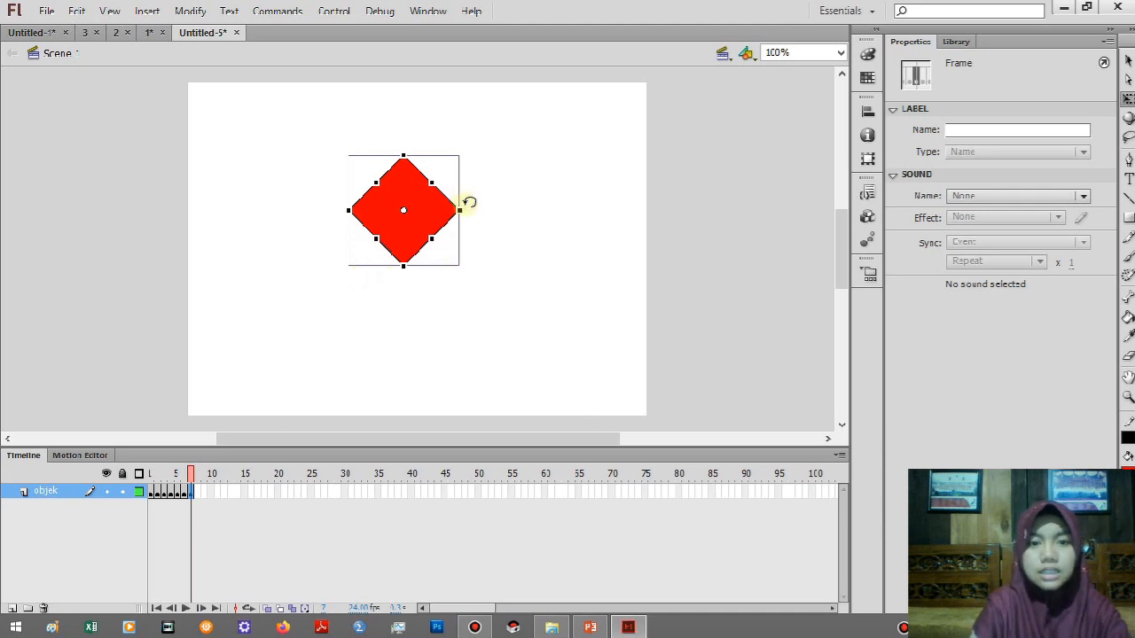
pyautogui.moveTo(465, 203); pyautogui.dragTo(459, 232)
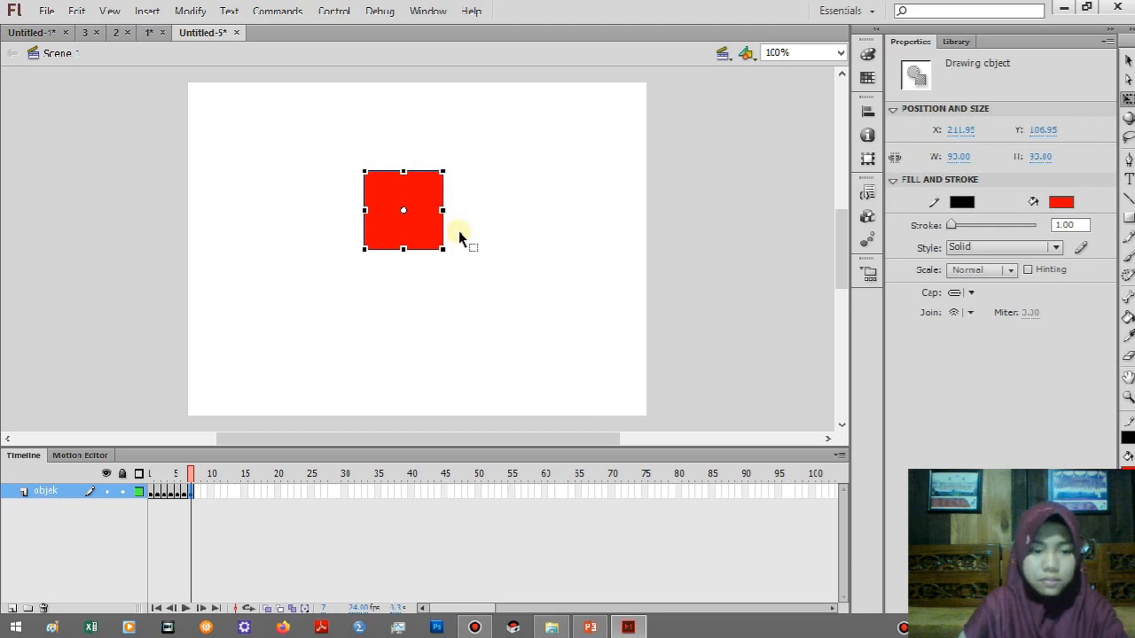
pyautogui.hotkey('shift', 'Down')
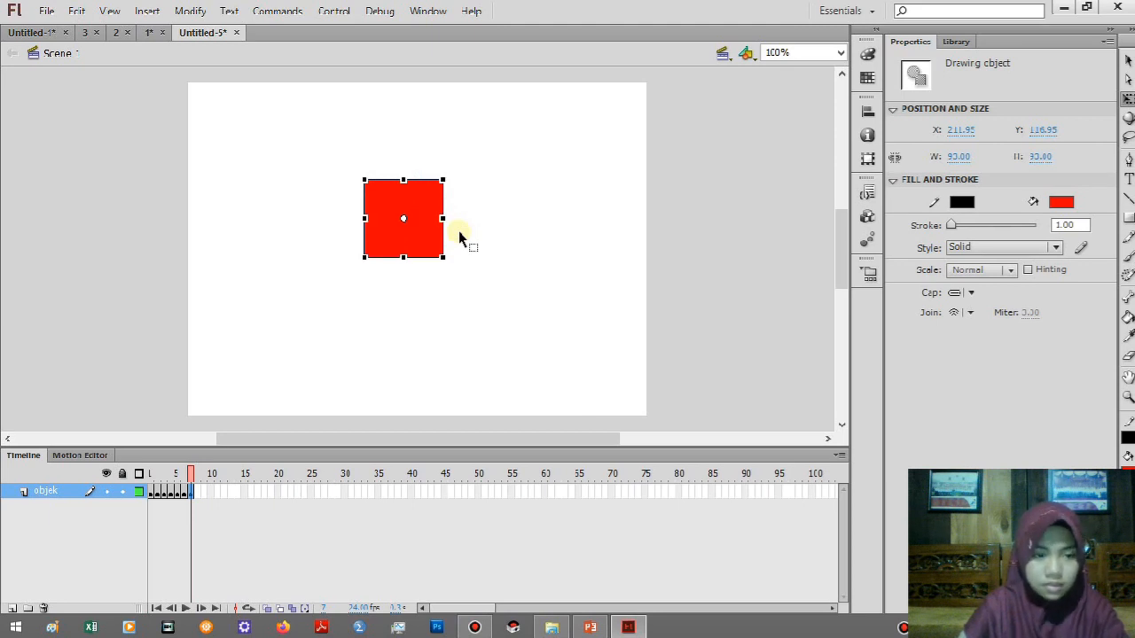
# Insert a keyframe at frame 8, rotate the square 45° into a diamond and move it 10 px down.
pyautogui.click(199, 494)
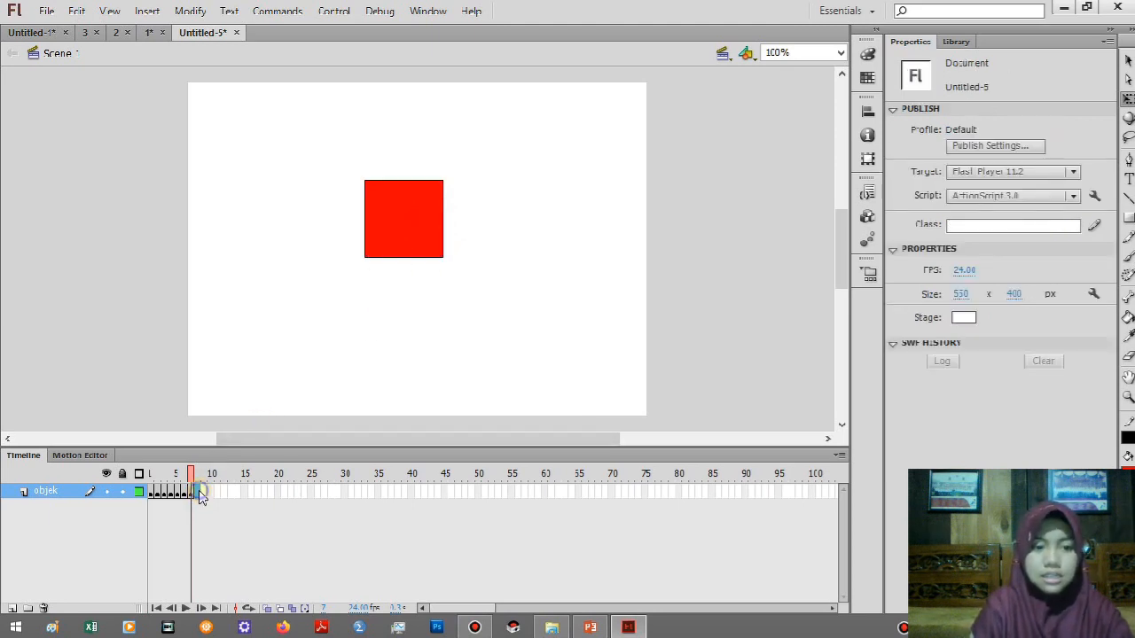
pyautogui.rightClick(199, 492)
pyautogui.click(229, 161)
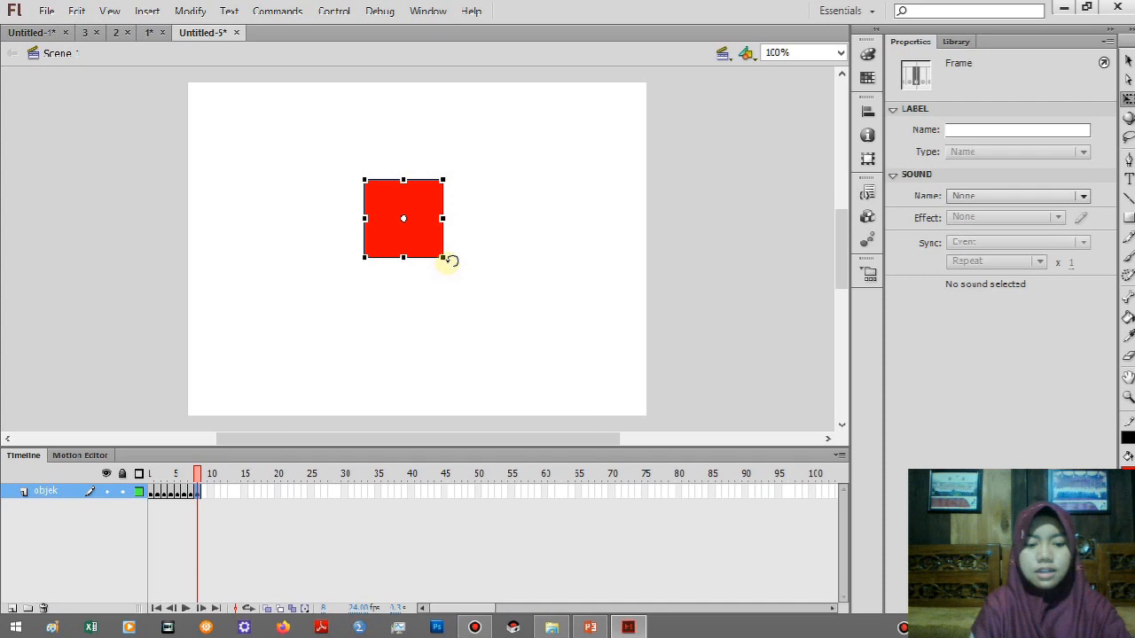
pyautogui.moveTo(443, 258); pyautogui.dragTo(431, 281)
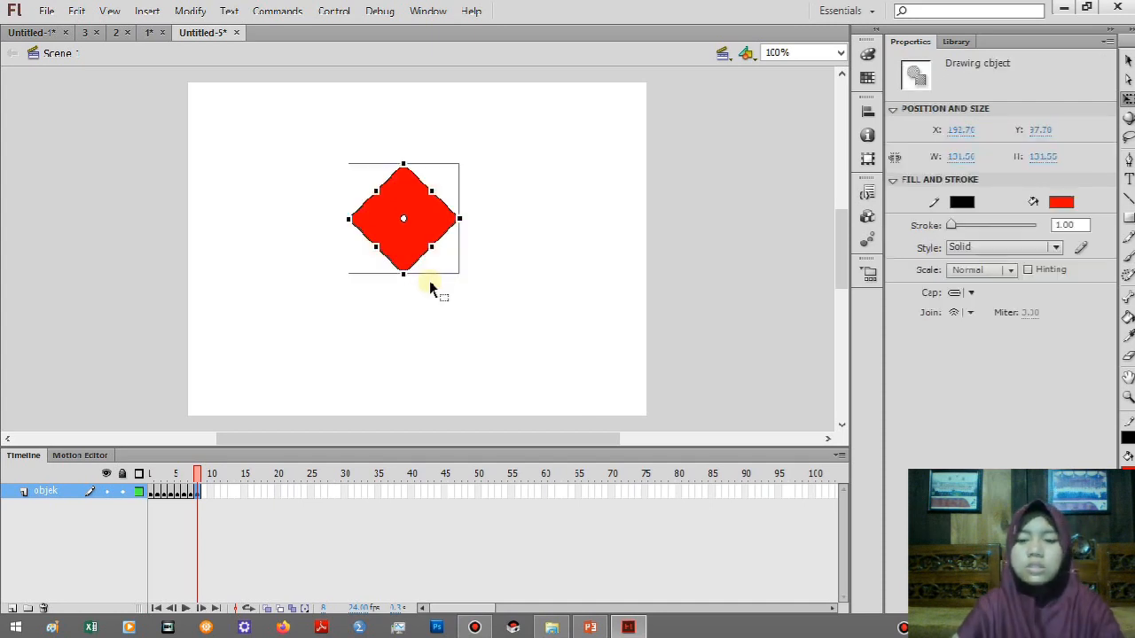
pyautogui.hotkey('shift', 'Down')
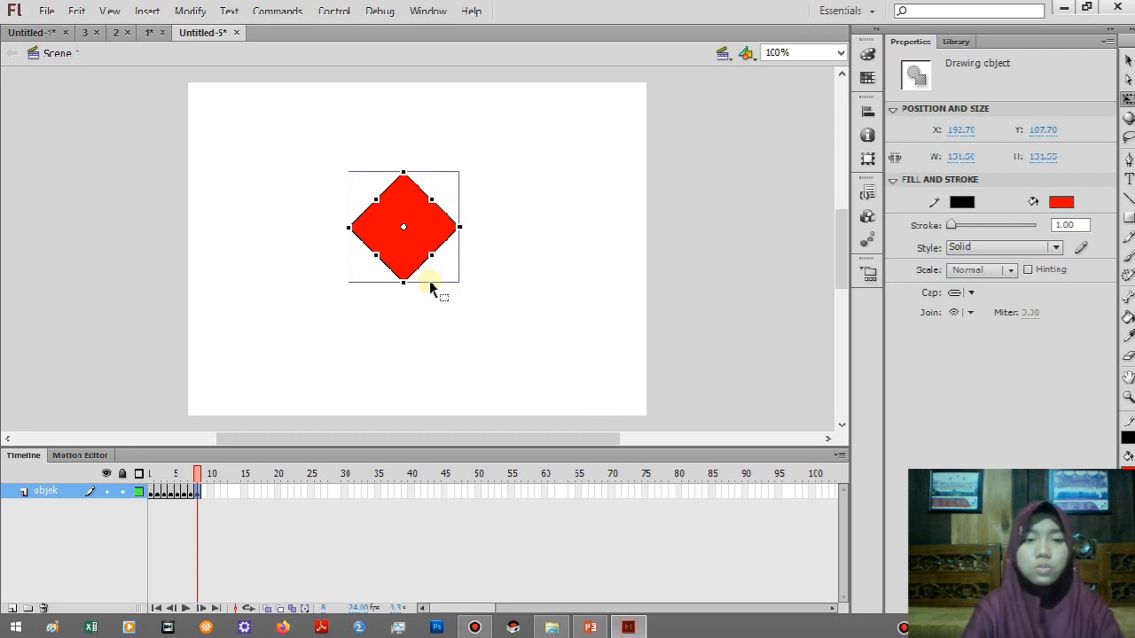
# Test the movie to preview the falling square animation, then minimize the preview window.
pyautogui.hotkey('ctrl', 'Return')
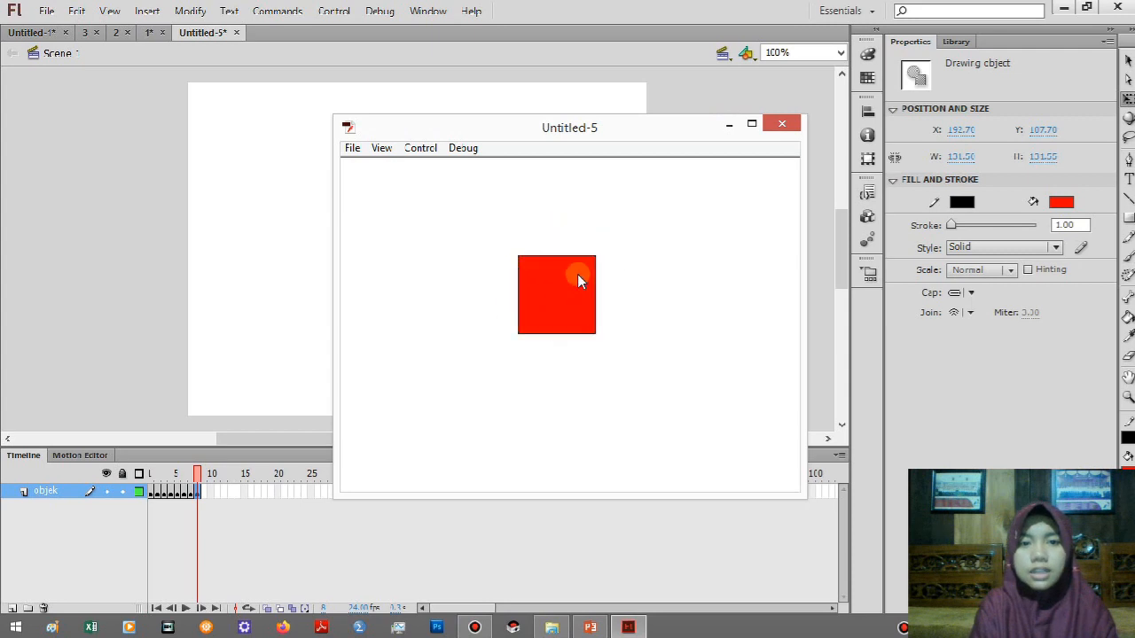
pyautogui.click(728, 128)
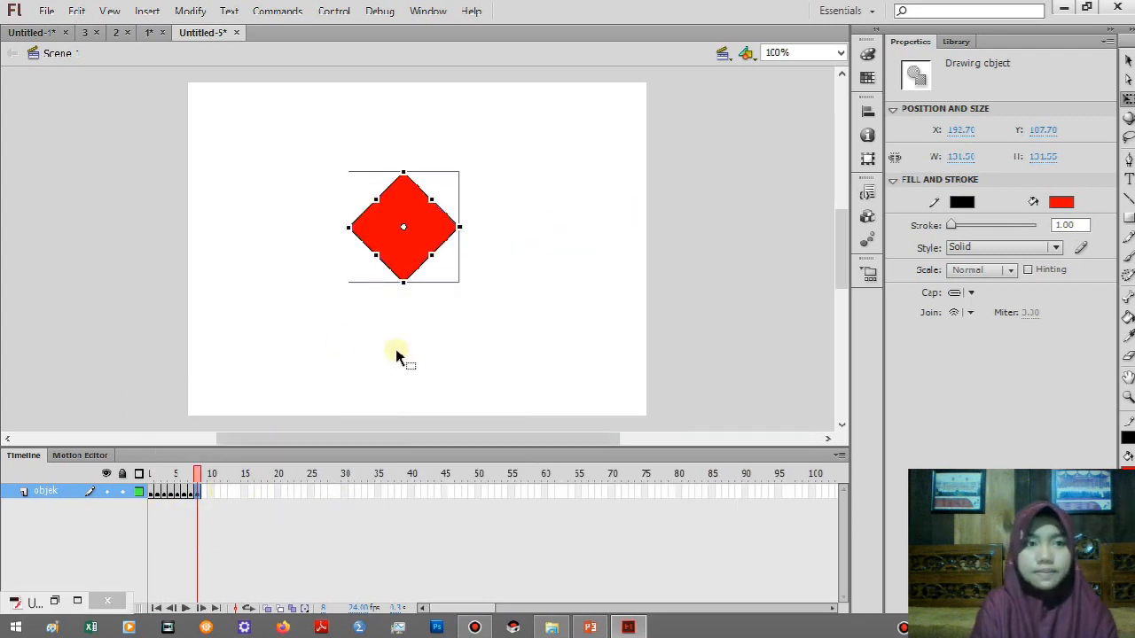
# Switch to the PowerPoint presentation, start the slide show from the current slide and advance to the Second Topic slide on motion guide animation.
pyautogui.click(588, 628)
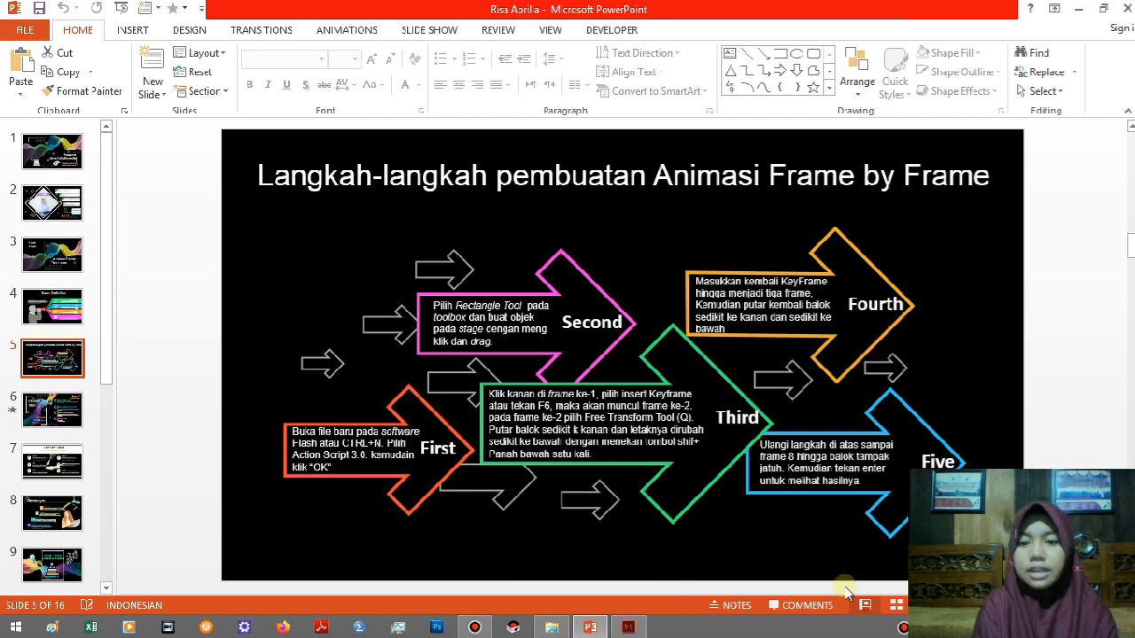
pyautogui.hotkey('shift', 'F5')
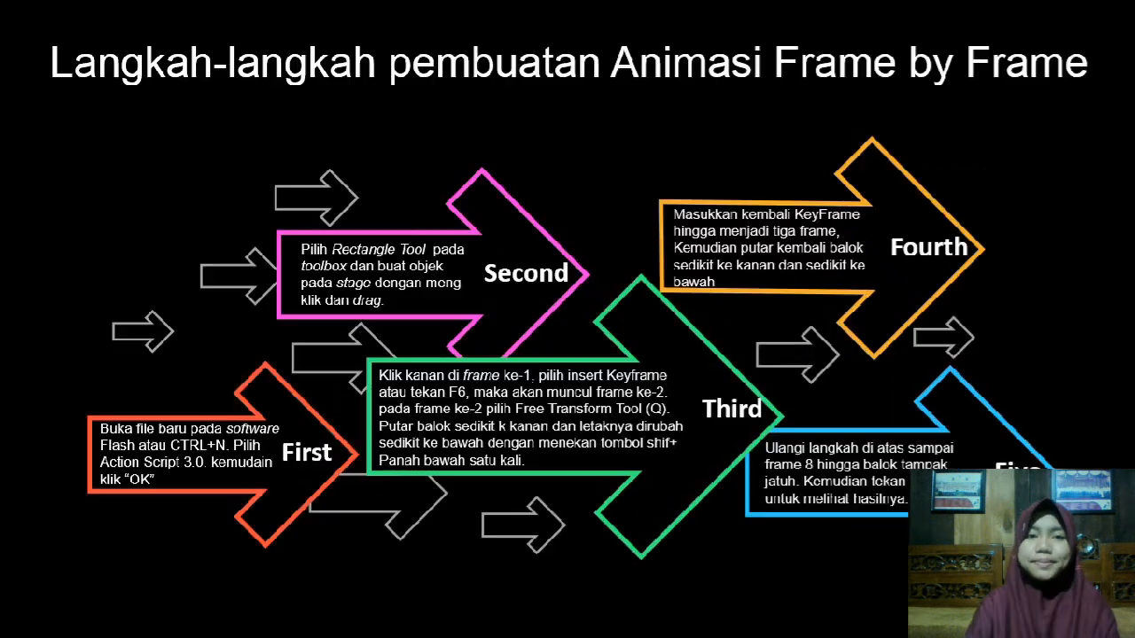
pyautogui.press('Right')
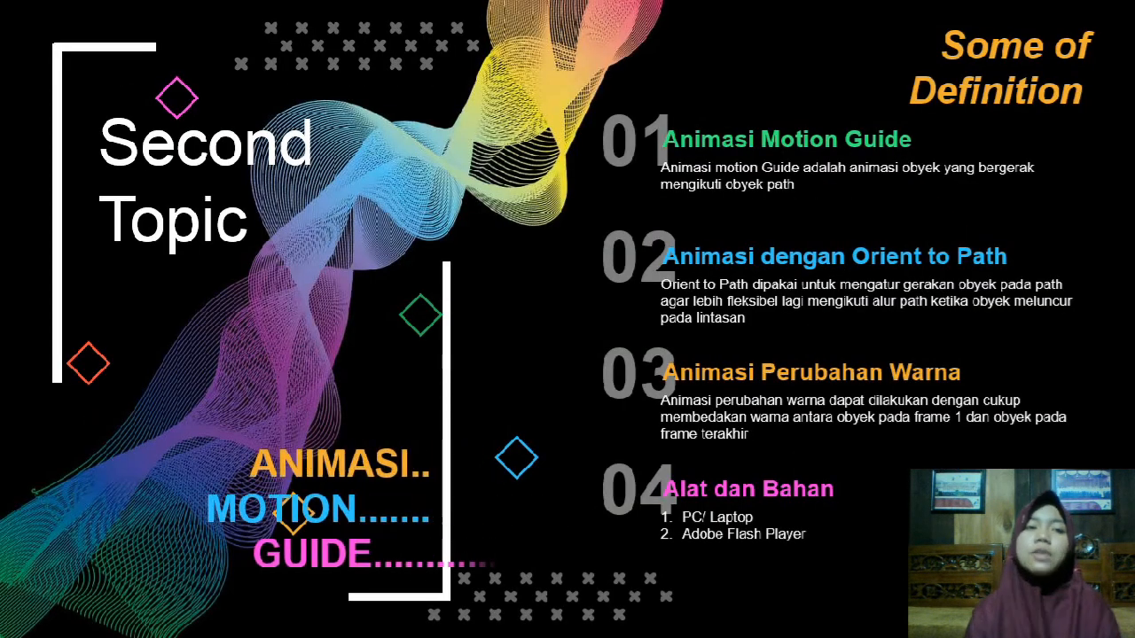
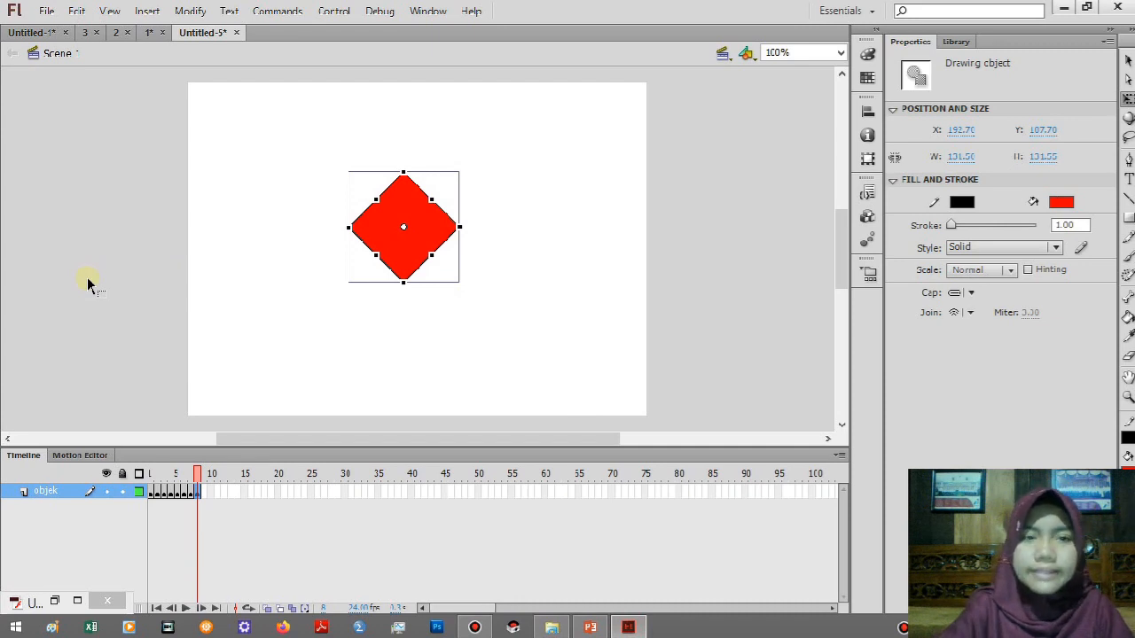
# Create a new ActionScript 3.0 document and rename its layer as objek.
pyautogui.hotkey('ctrl', 'n')
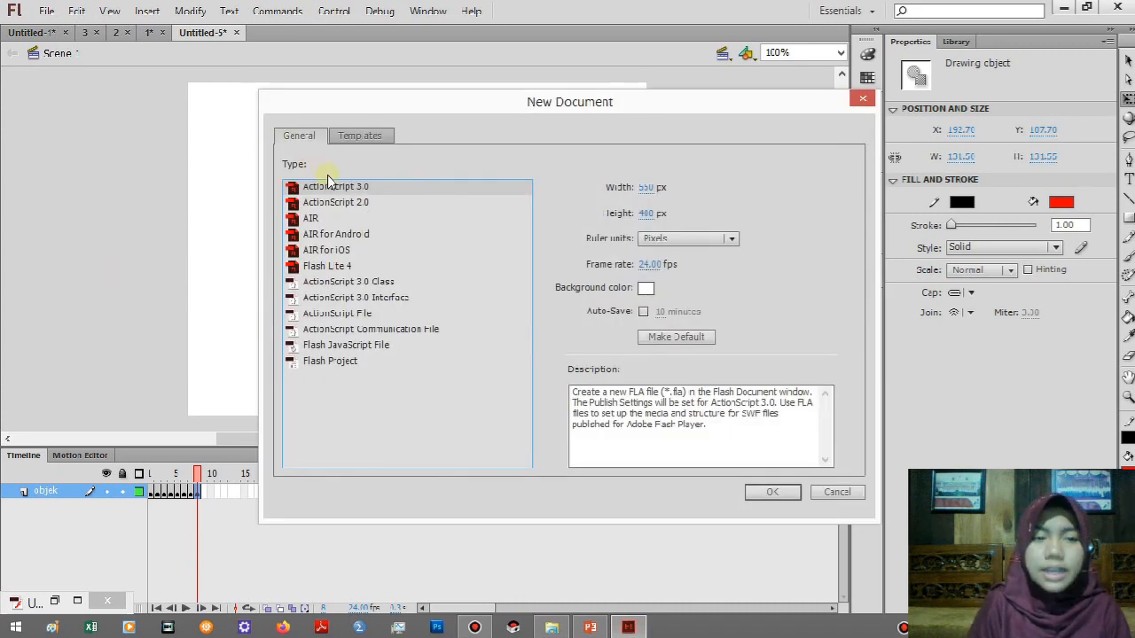
pyautogui.click(769, 495)
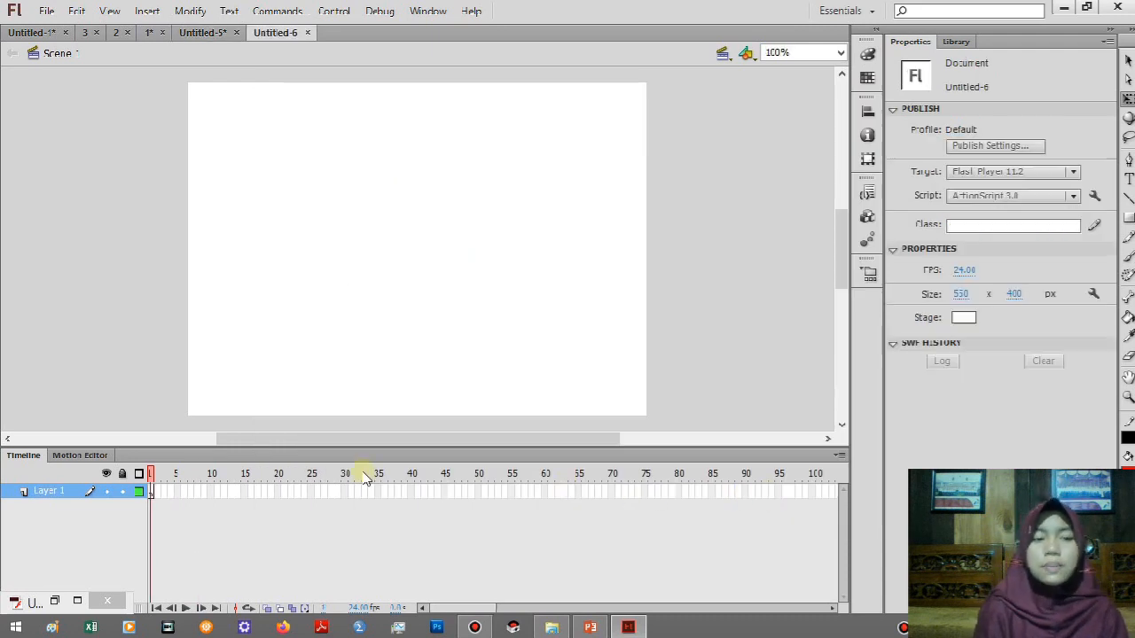
pyautogui.doubleClick(45, 493)
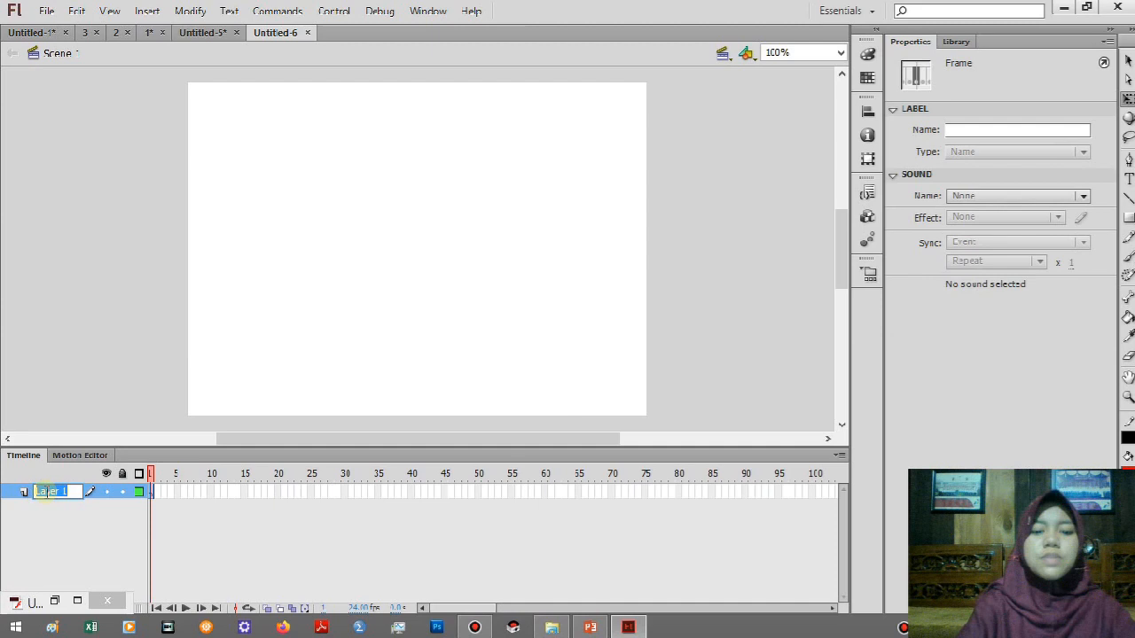
pyautogui.write('objek')
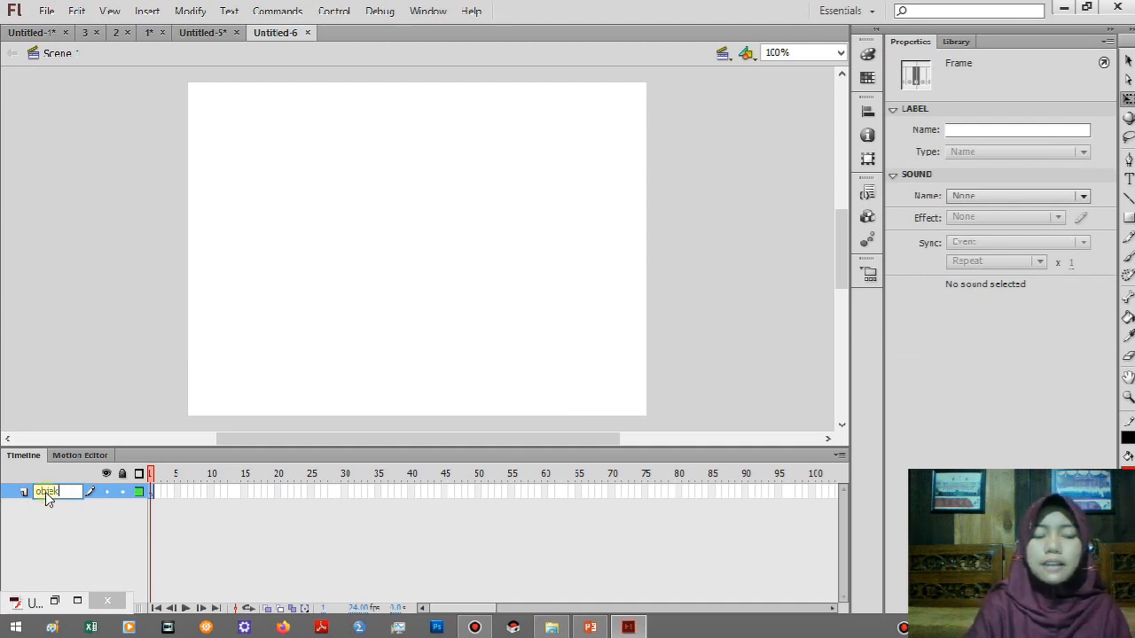
pyautogui.press('Return')
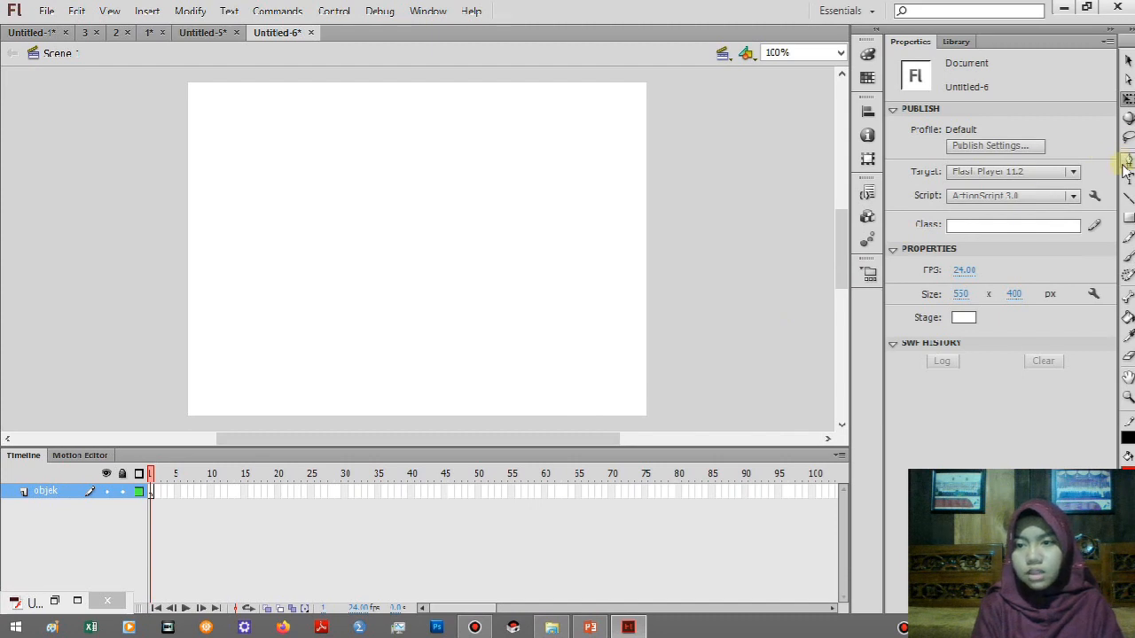
# Draw a red circle with a black outline, about 66 px in diameter, near the stage's upper-left corner with the Oval tool.
pyautogui.click(1128, 218)
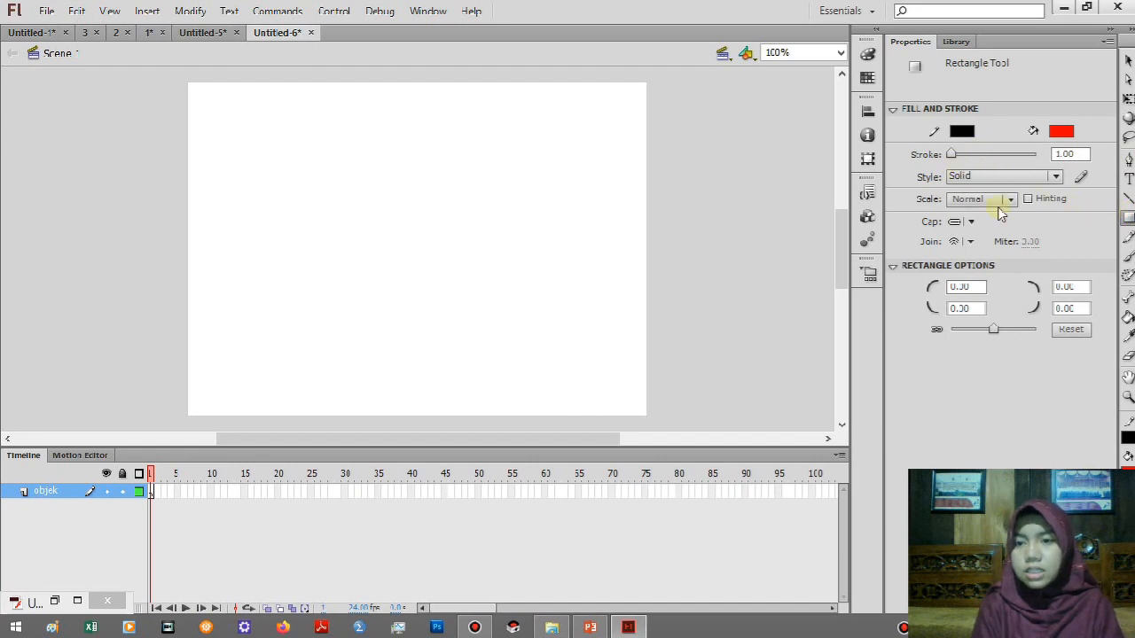
pyautogui.click(1128, 218)
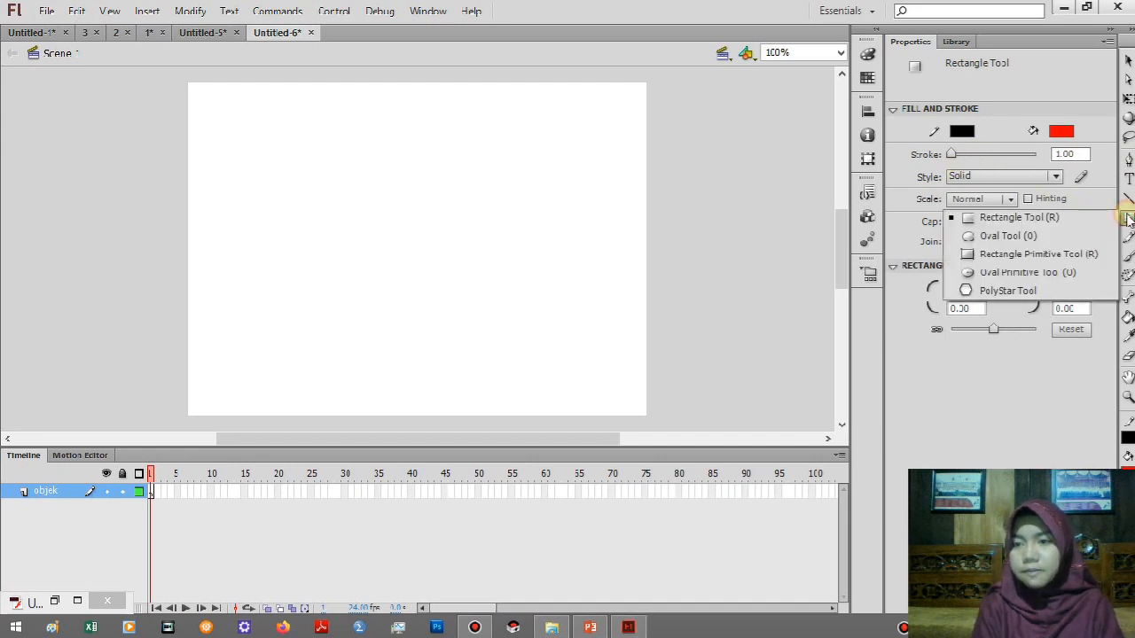
pyautogui.click(1024, 235)
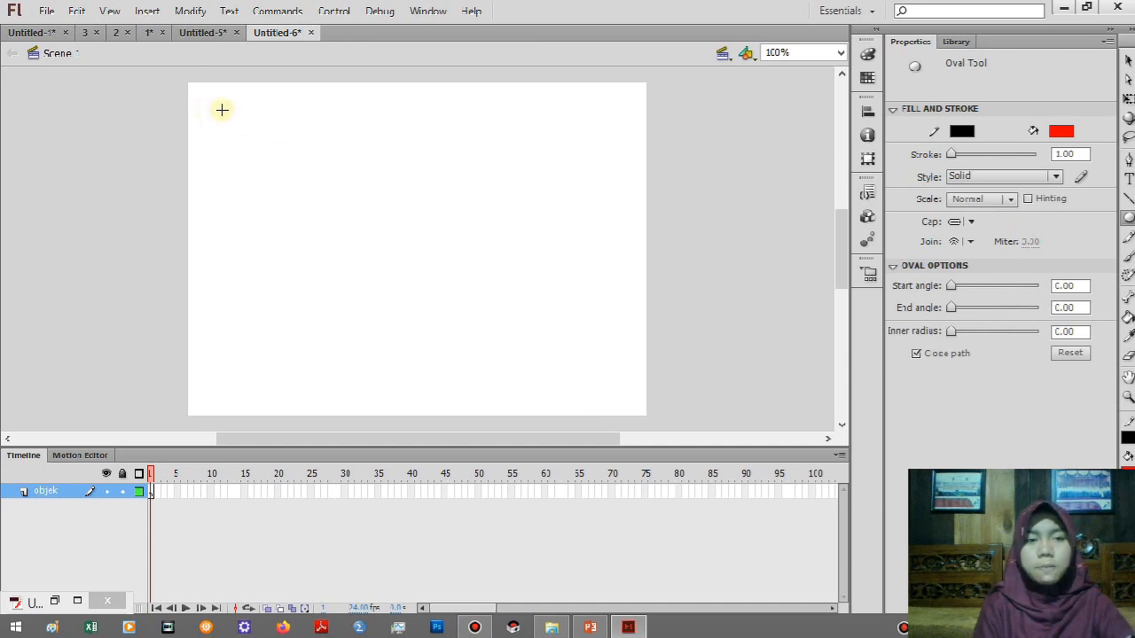
pyautogui.moveTo(222, 110); pyautogui.dragTo(271, 161)
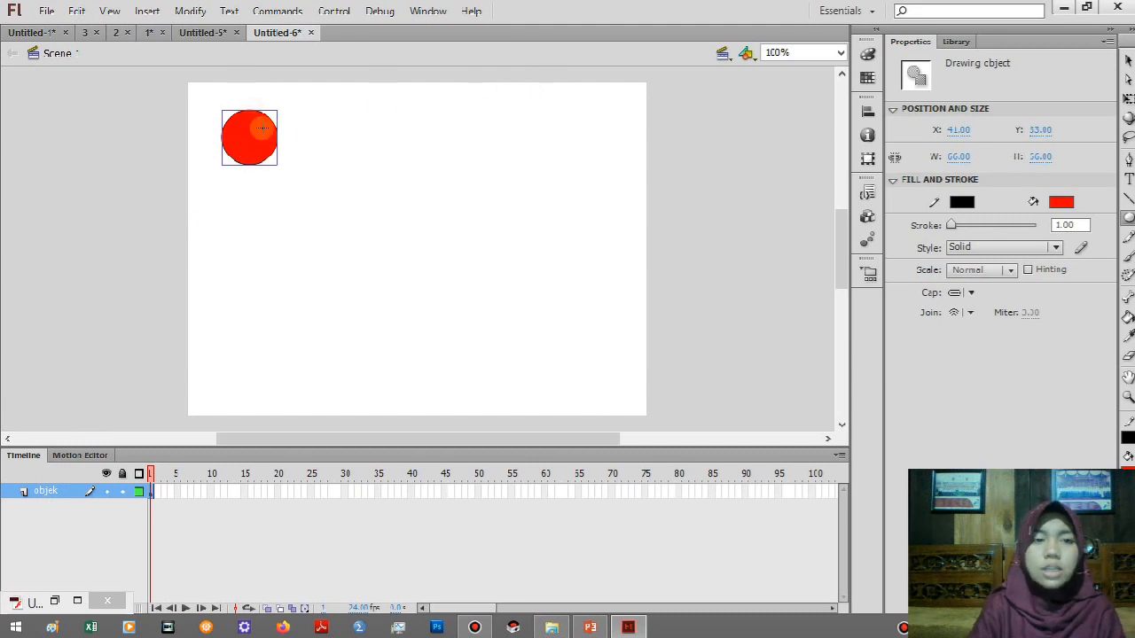
# Convert the red circle to a Movie Clip symbol named Symbol 1 with centre registration.
pyautogui.rightClick(263, 129)
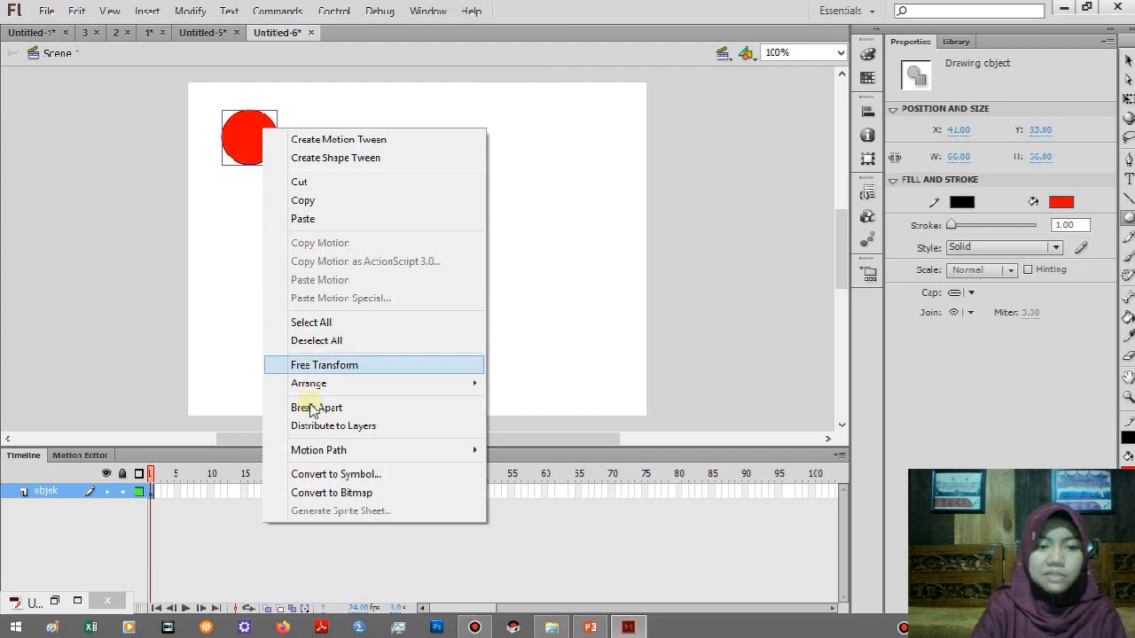
pyautogui.click(315, 474)
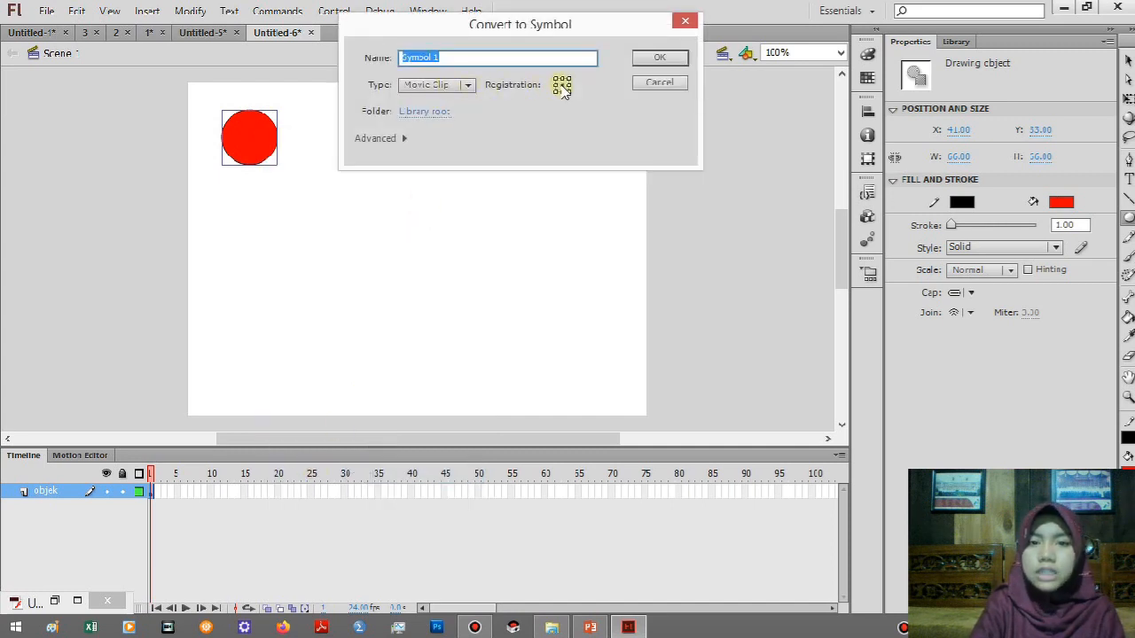
pyautogui.click(652, 57)
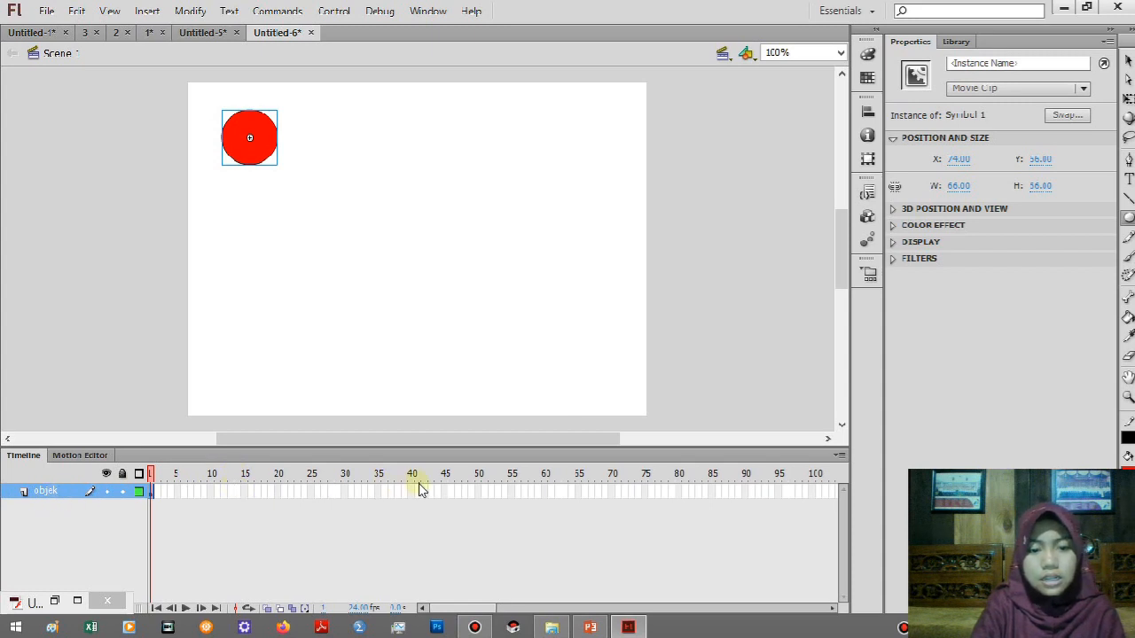
# Add a classic motion guide above the objek layer and pencil a wavy path, about 385 by 285 px, from the circle to the stage's lower-right corner.
pyautogui.rightClick(70, 501)
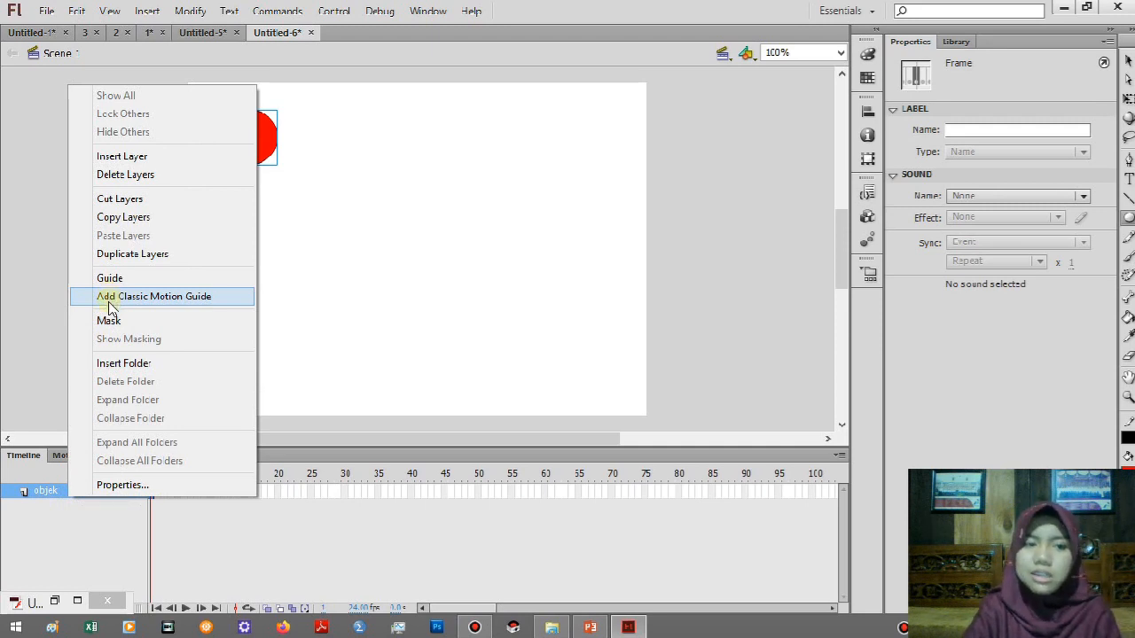
pyautogui.click(109, 297)
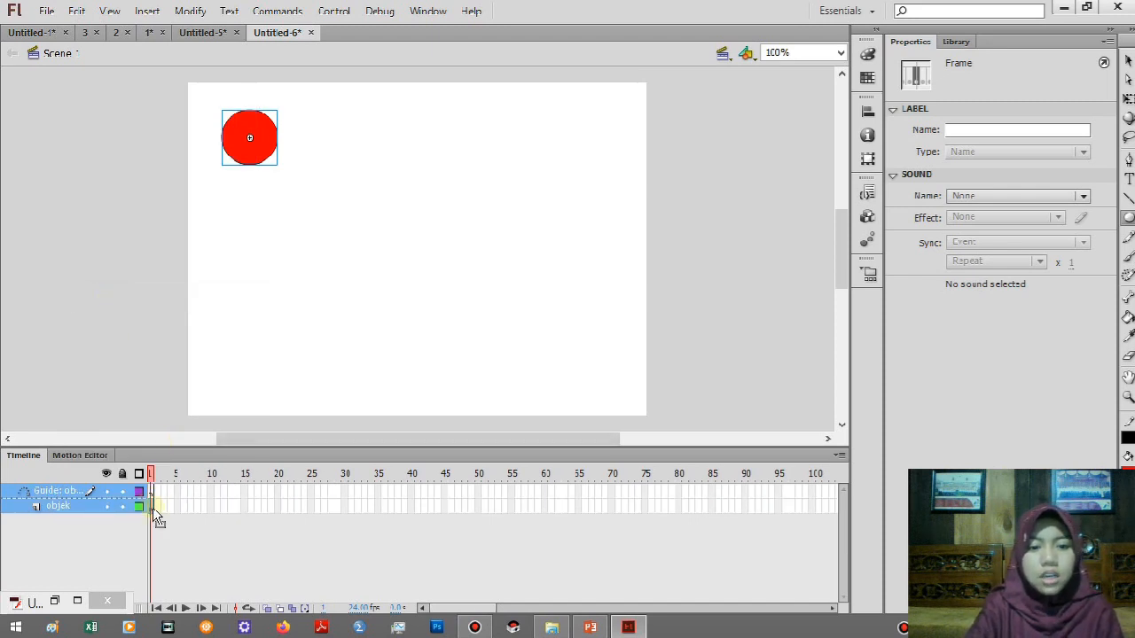
pyautogui.click(152, 494)
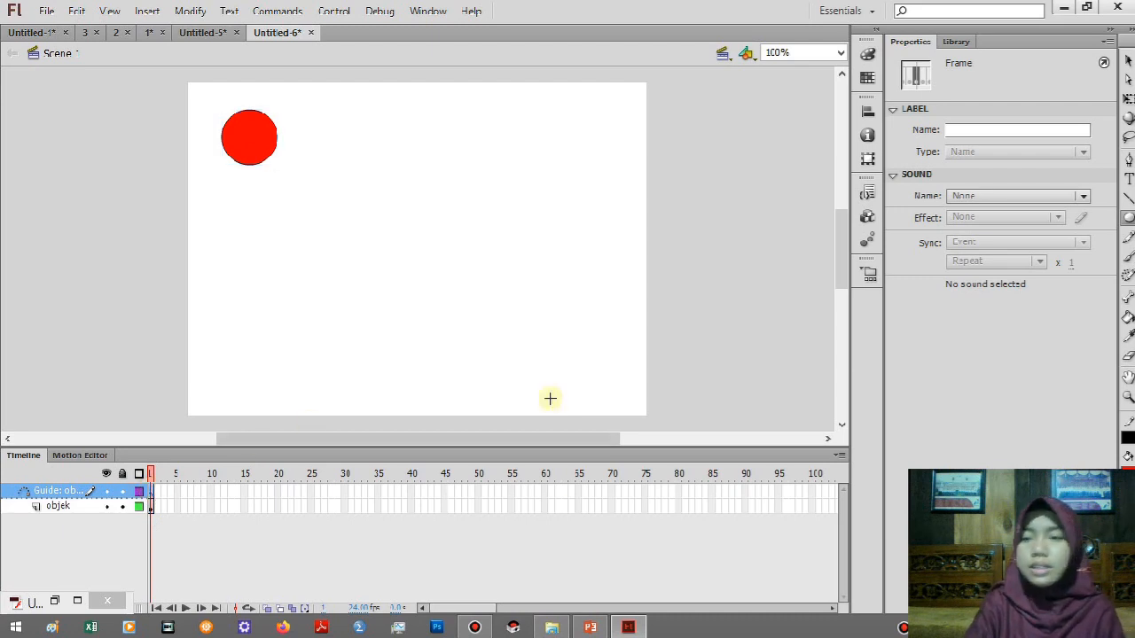
pyautogui.click(1129, 239)
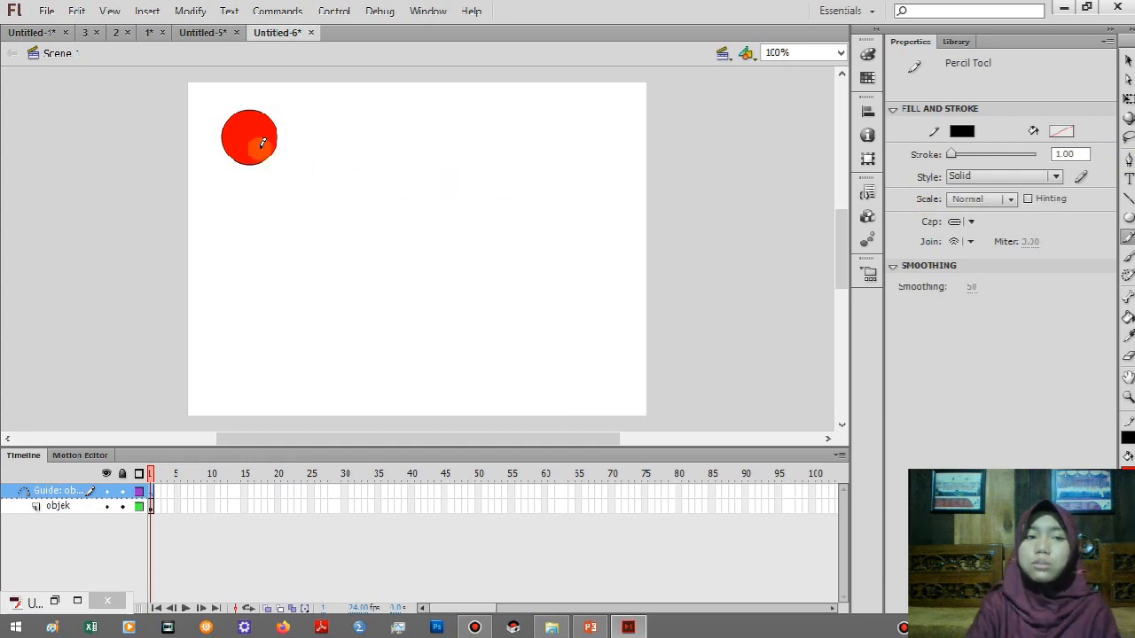
pyautogui.moveTo(281, 157)
pyautogui.mouseDown()
pyautogui.moveTo(335, 165)
pyautogui.moveTo(407, 259)
pyautogui.moveTo(494, 268)
pyautogui.moveTo(515, 314)
pyautogui.moveTo(579, 358)
pyautogui.moveTo(603, 395)
pyautogui.mouseUp()
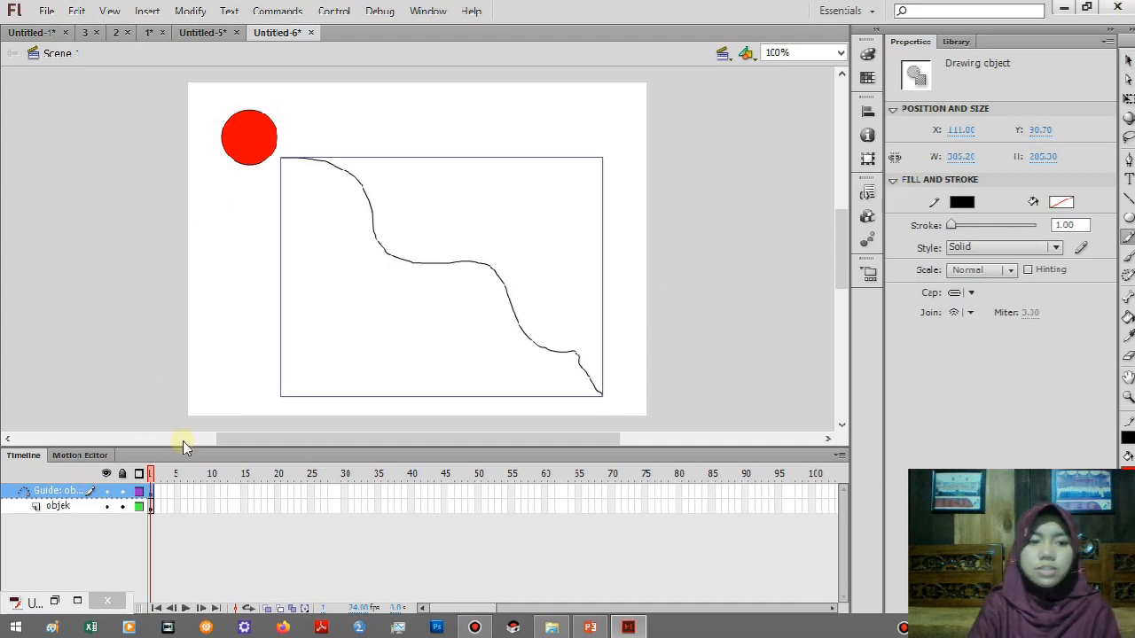
# Insert a keyframe at frame 40 of the objek layer.
pyautogui.click(62, 506)
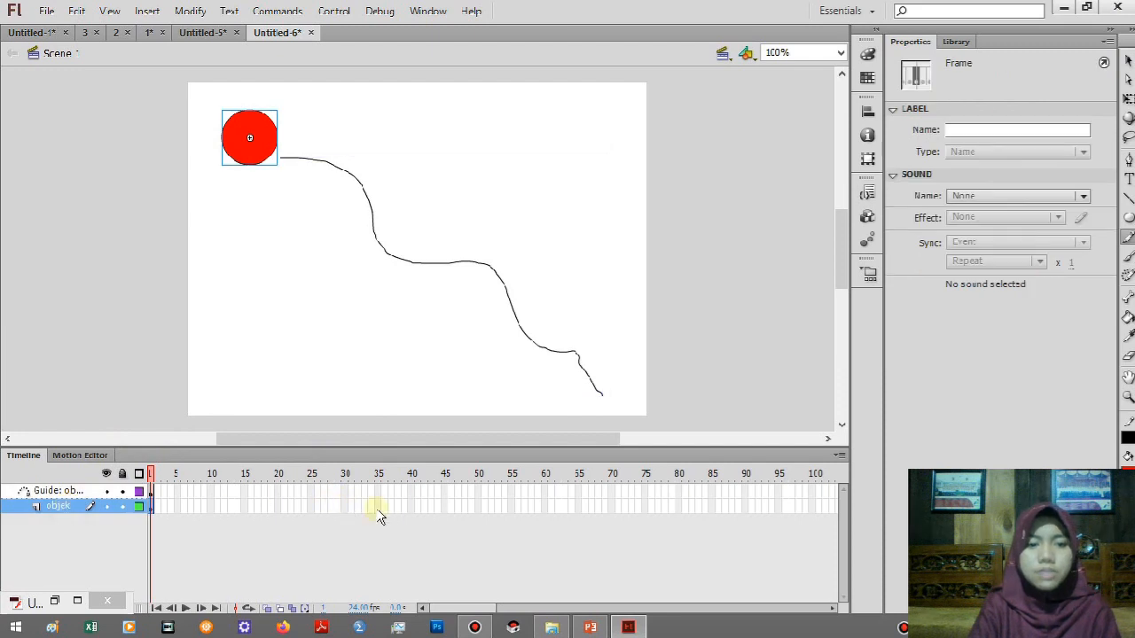
pyautogui.click(412, 507)
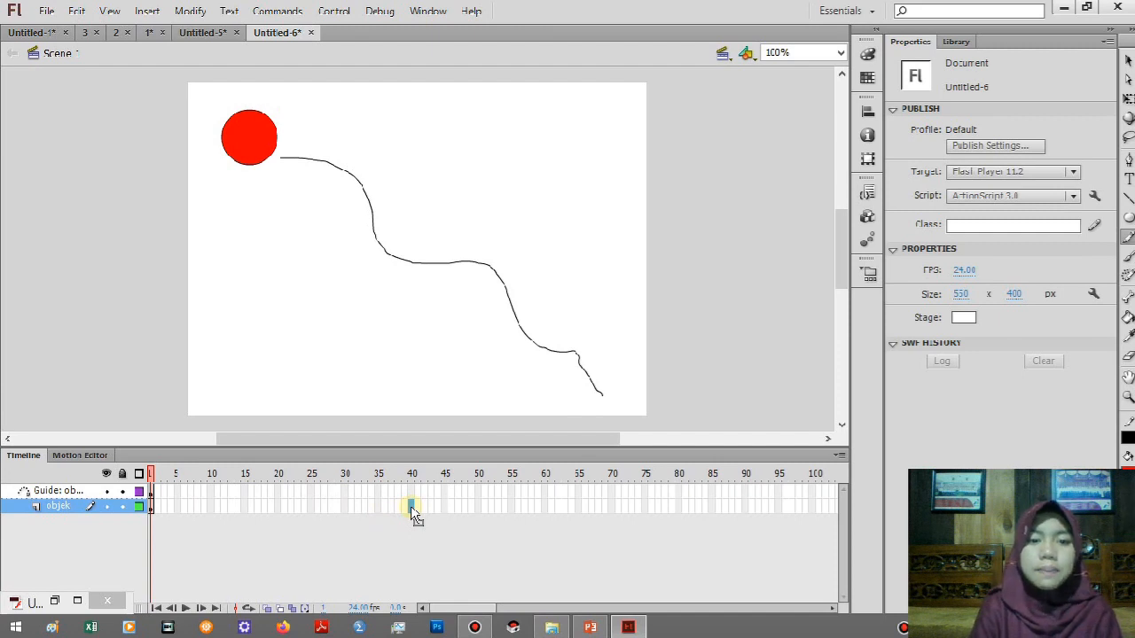
pyautogui.rightClick(410, 505)
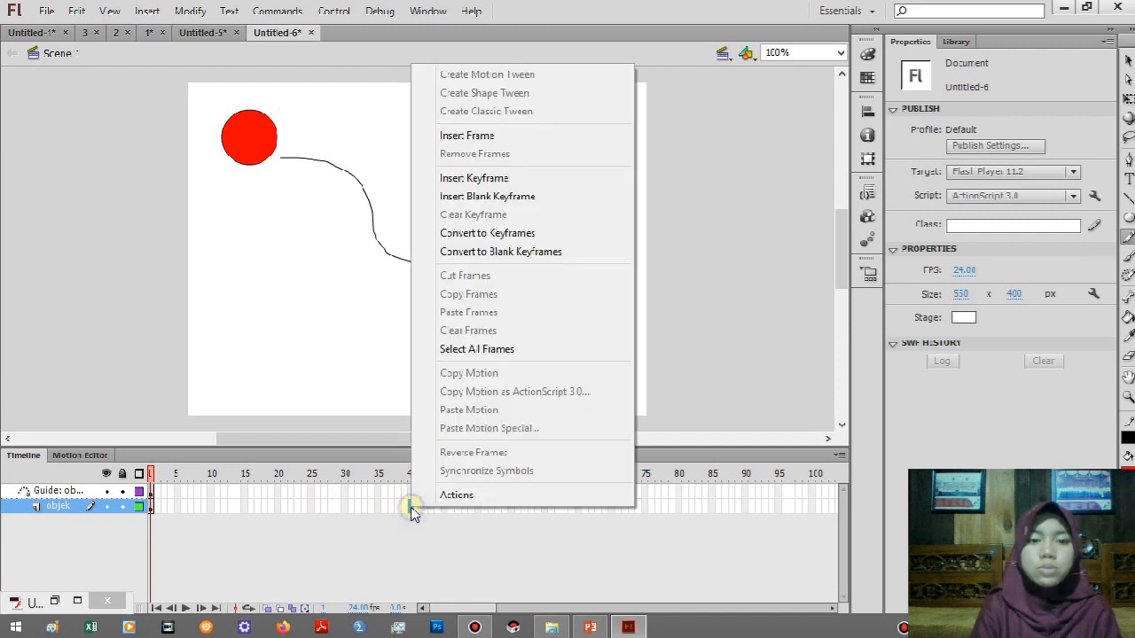
pyautogui.click(486, 180)
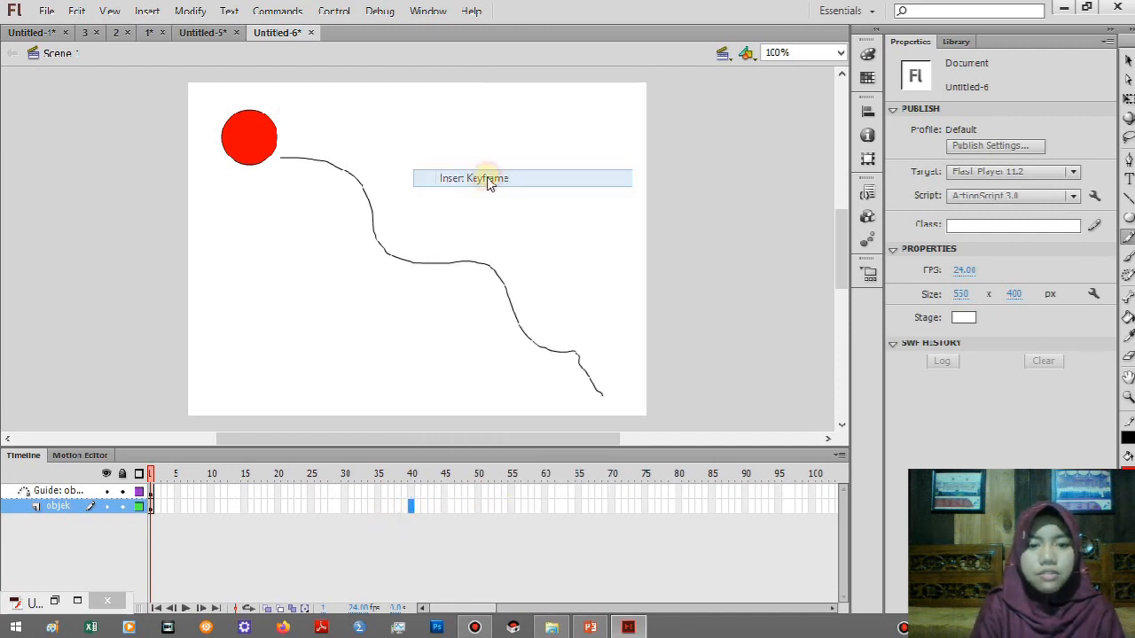
# Extend the guide layer to frame 40 by inserting a regular frame.
pyautogui.click(411, 493)
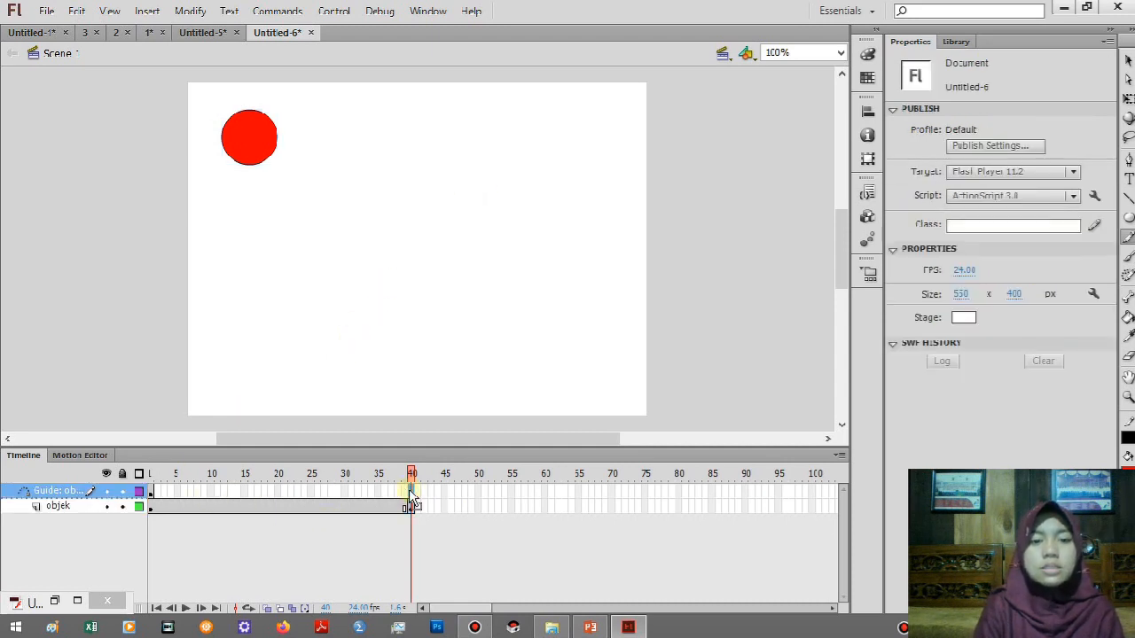
pyautogui.rightClick(411, 495)
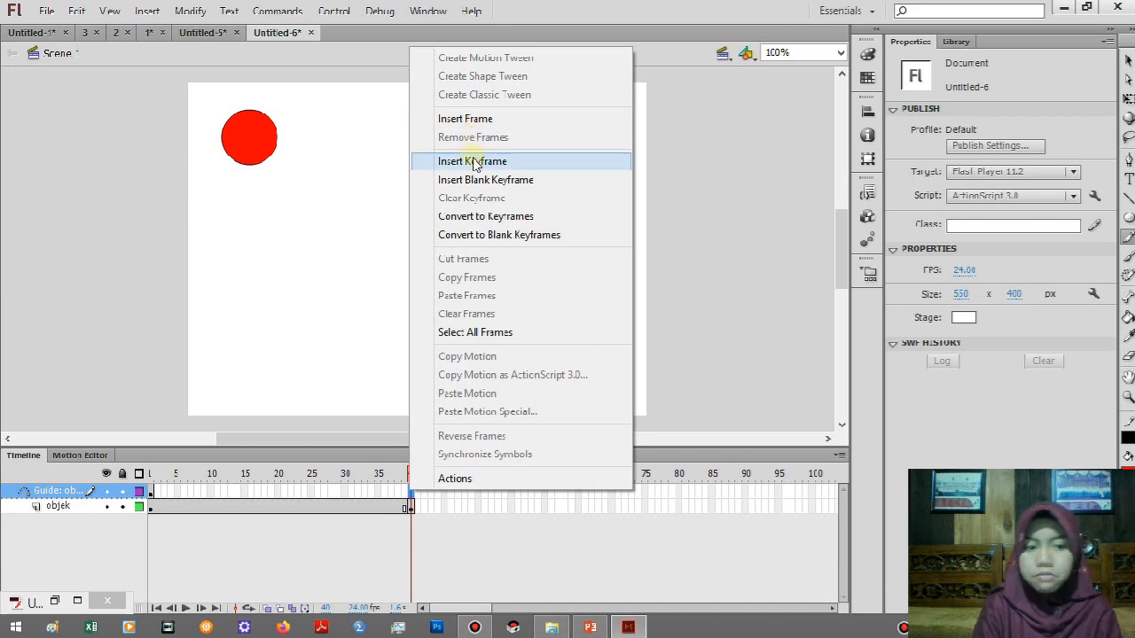
pyautogui.click(472, 119)
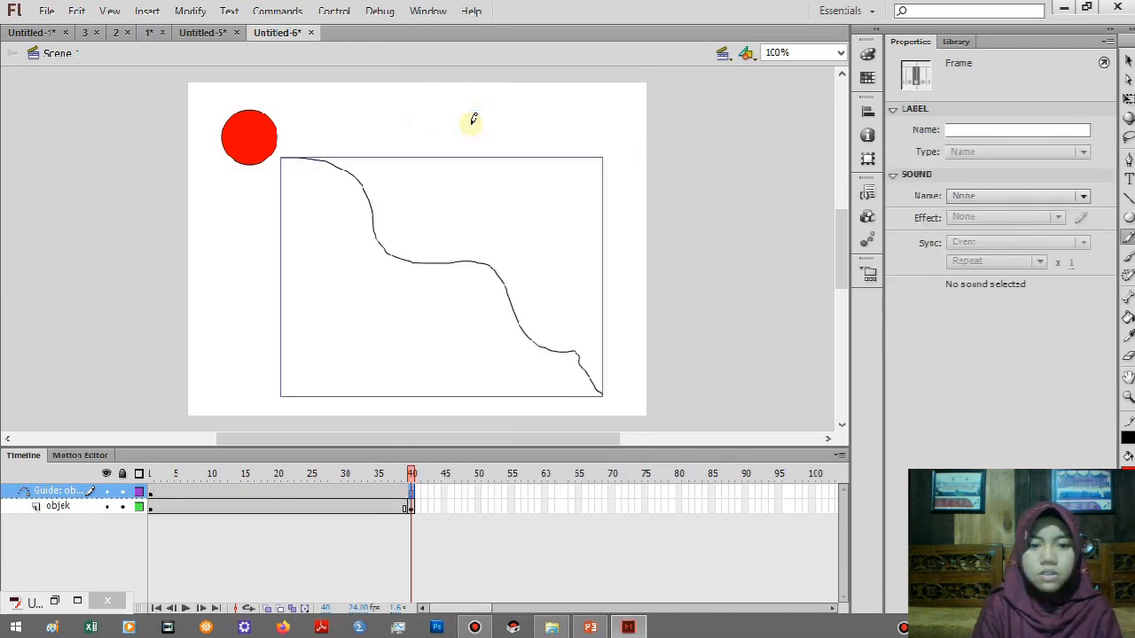
# Try shifting the circle's transformation point at frame 1 of the objek layer with Free Transform, and undo the shift.
pyautogui.click(410, 507)
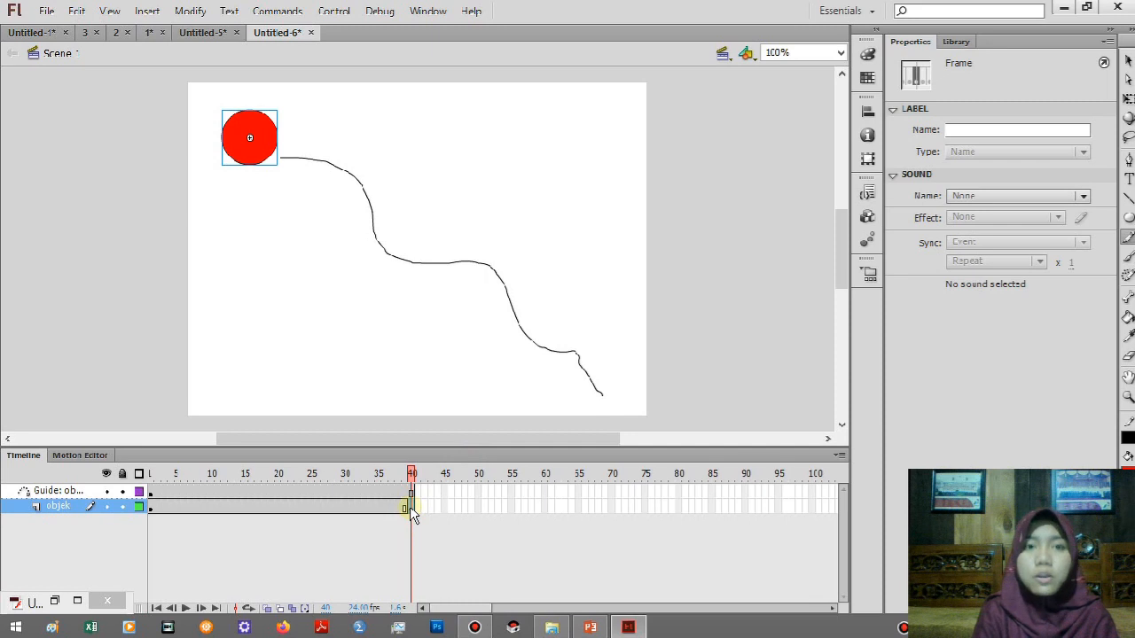
pyautogui.click(251, 138)
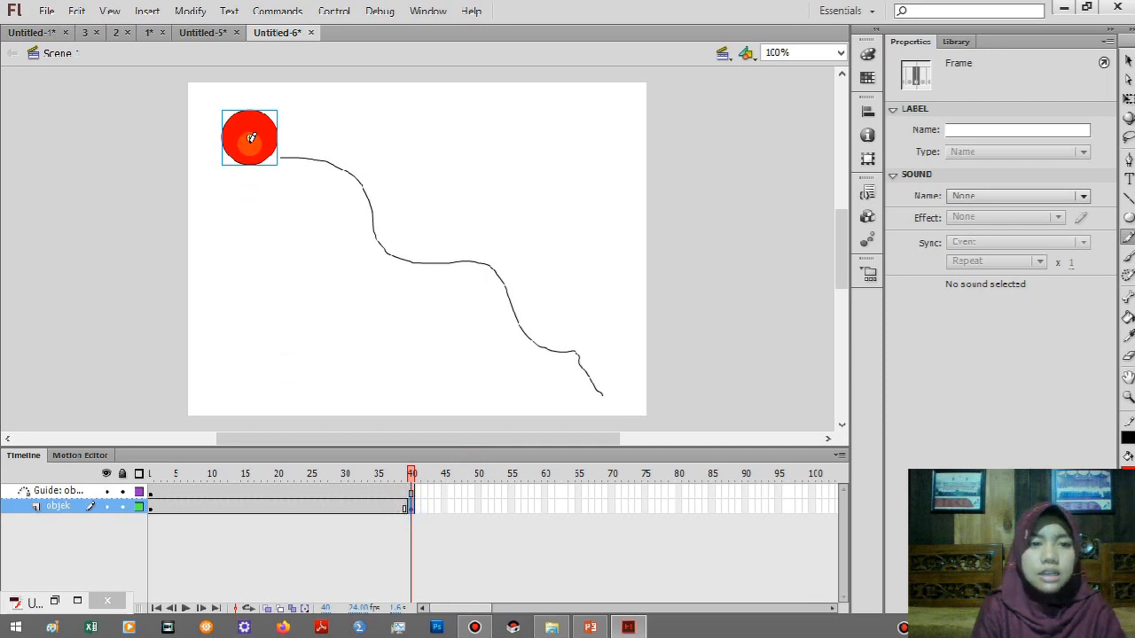
pyautogui.click(151, 506)
pyautogui.click(248, 136)
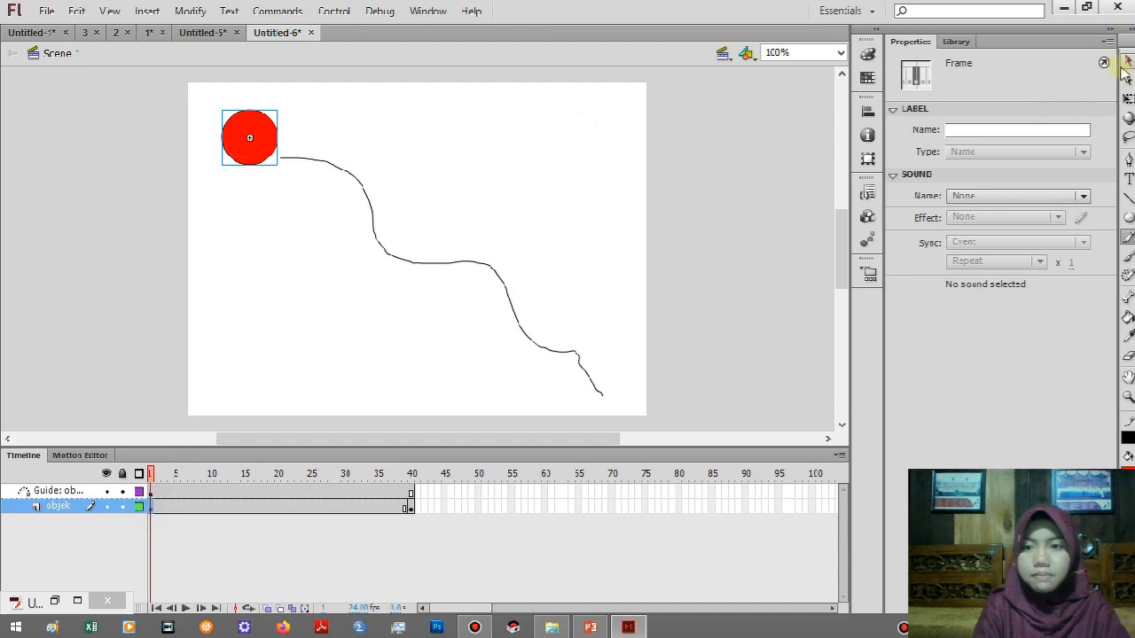
pyautogui.click(1128, 98)
pyautogui.click(251, 141)
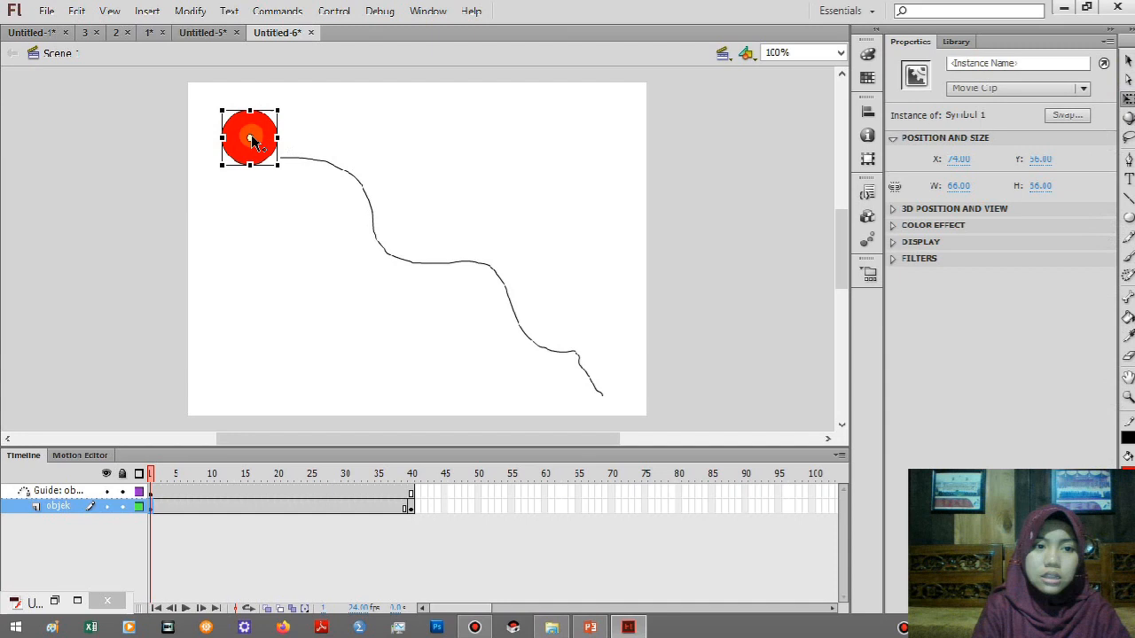
pyautogui.moveTo(250, 138)
pyautogui.mouseDown()
pyautogui.moveTo(266, 152)
pyautogui.moveTo(246, 131)
pyautogui.mouseUp()
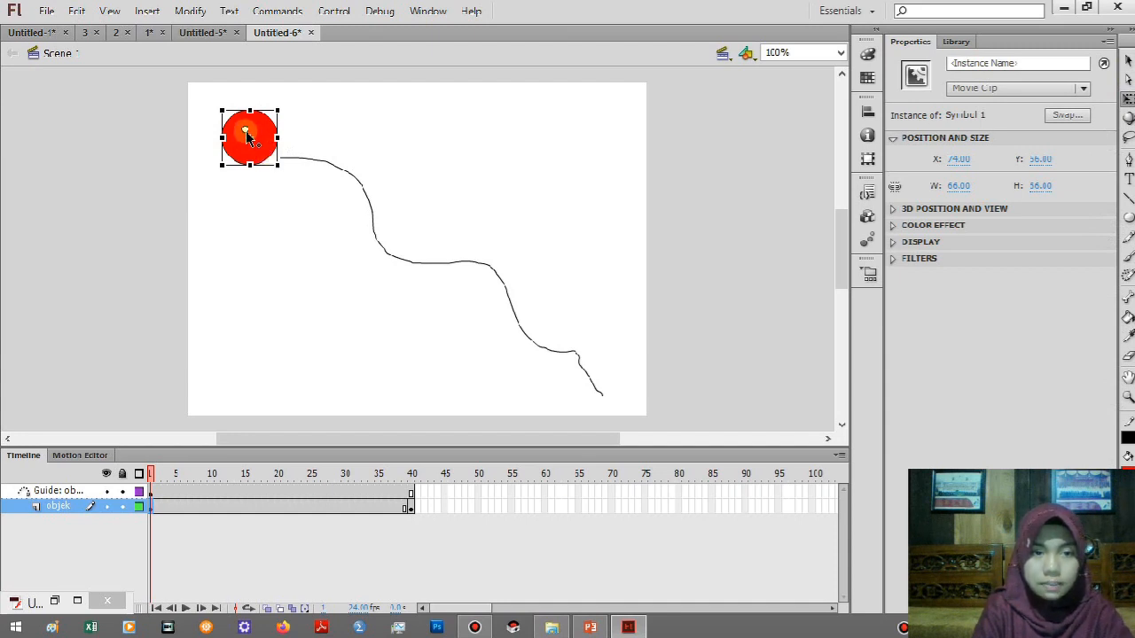
pyautogui.hotkey('ctrl', 'z')
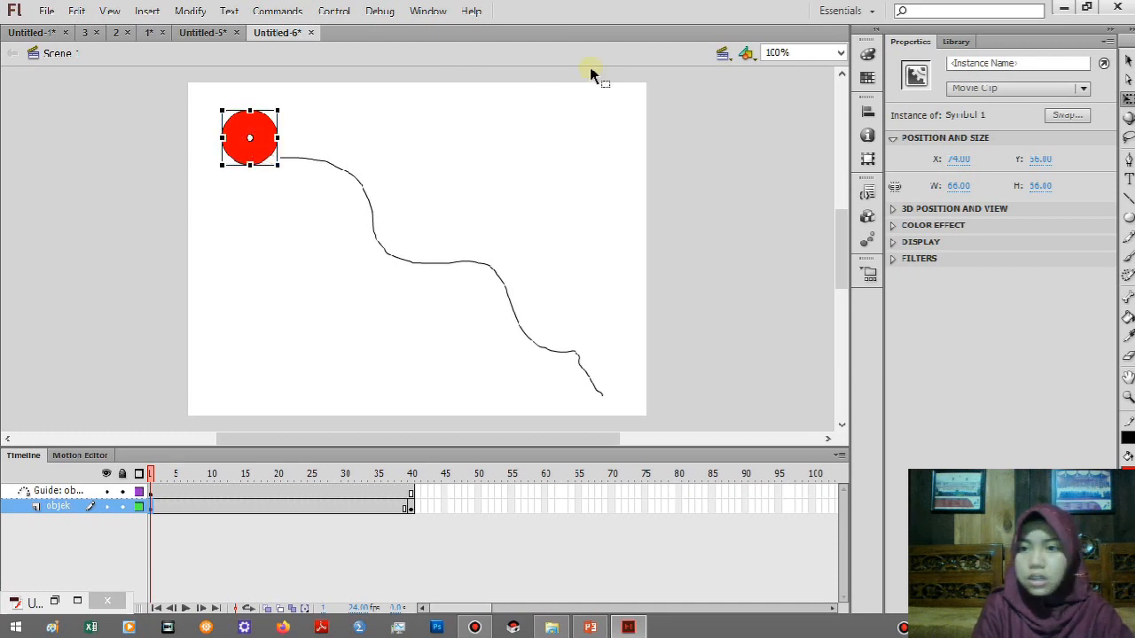
# Move the circle's centre onto the guide path's start at frame 1 and onto its lower-right end at frame 40.
pyautogui.click(1128, 59)
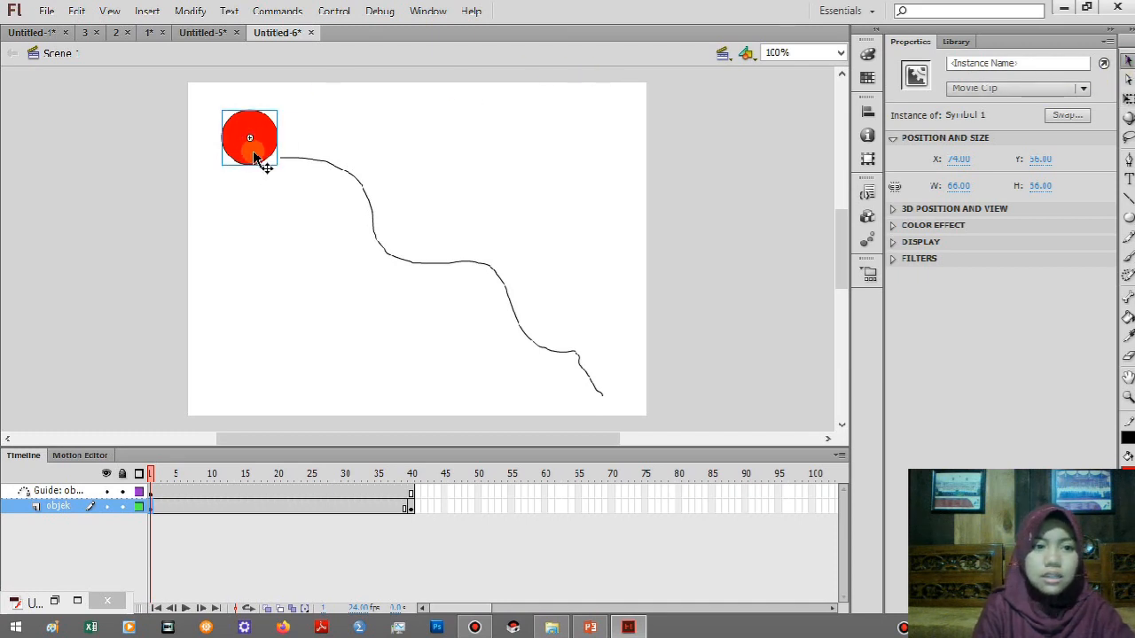
pyautogui.moveTo(270, 160)
pyautogui.mouseDown()
pyautogui.moveTo(295, 164)
pyautogui.moveTo(283, 163)
pyautogui.mouseUp()
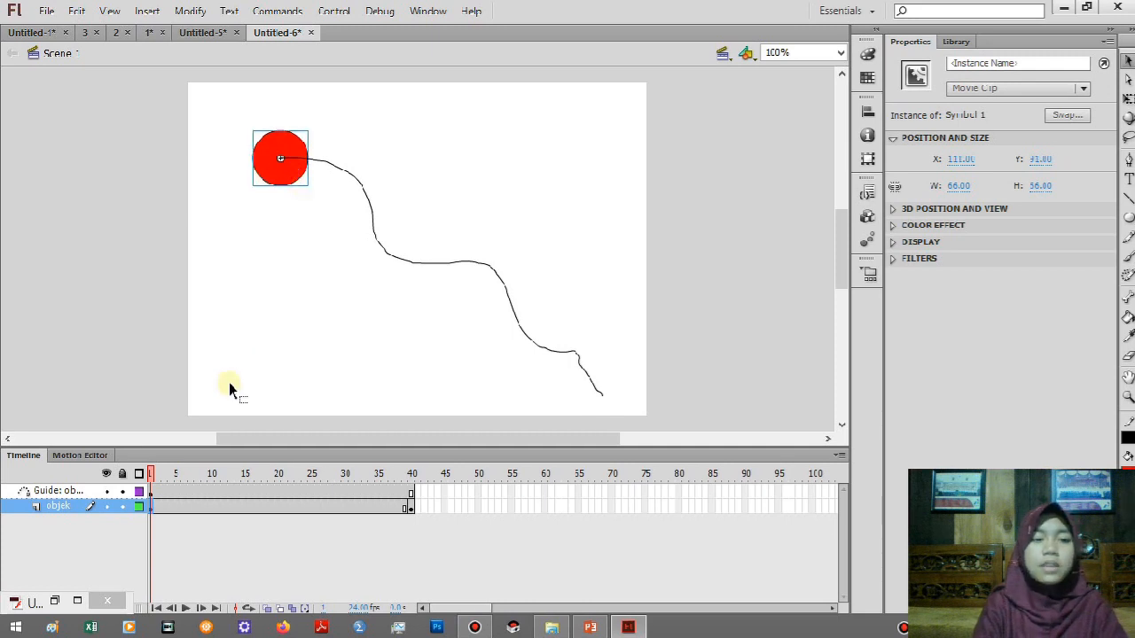
pyautogui.click(411, 507)
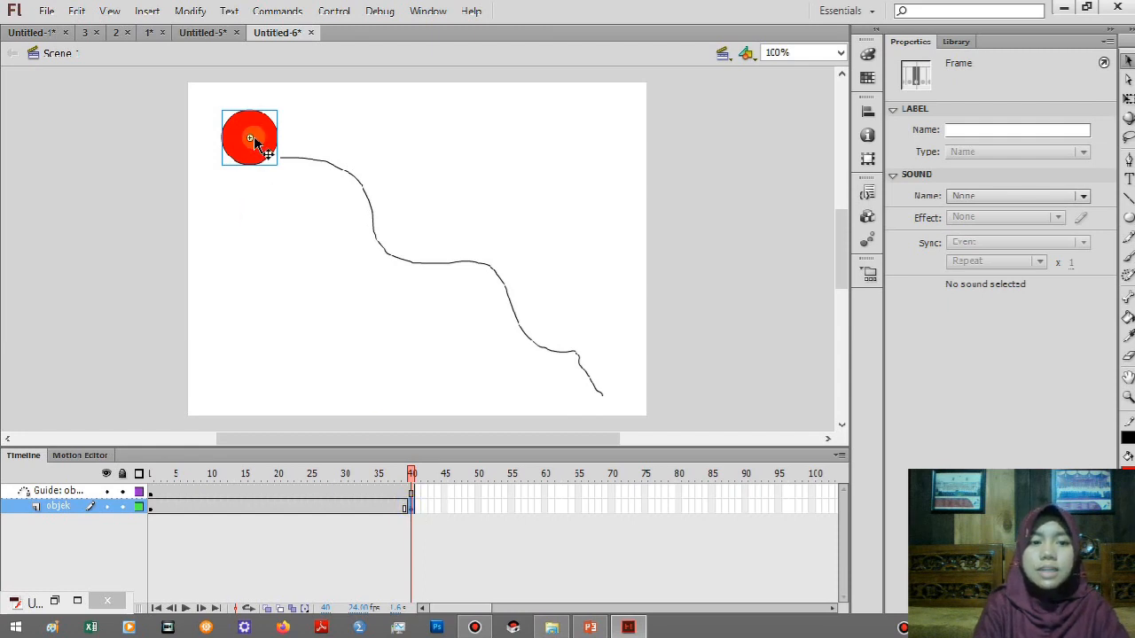
pyautogui.moveTo(253, 142); pyautogui.dragTo(607, 398)
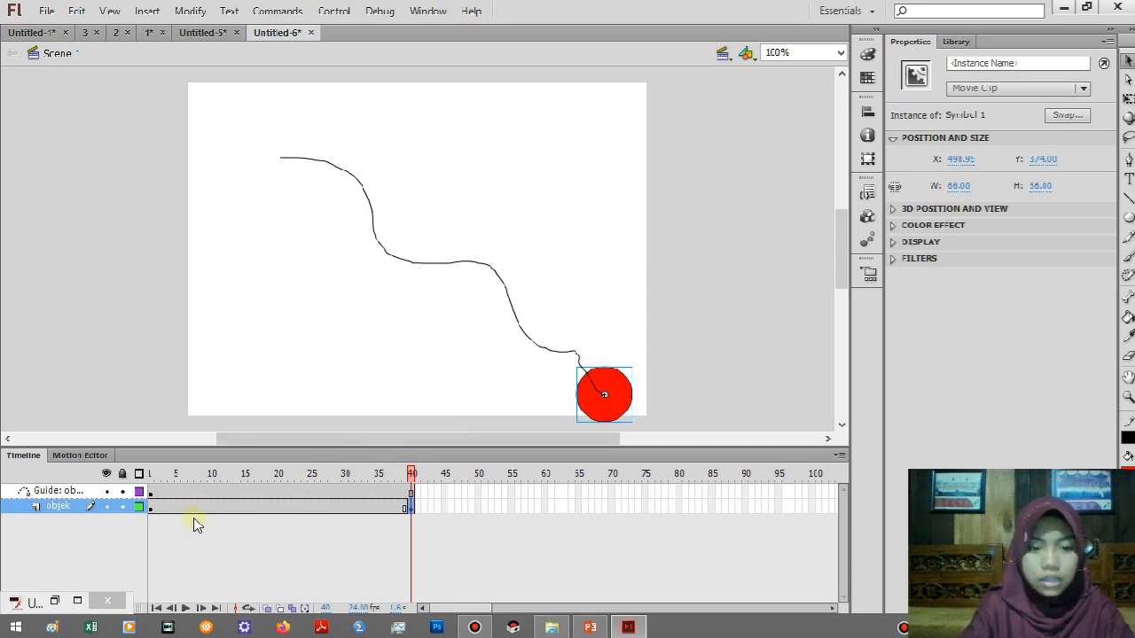
# Create a classic tween between frames 1 and 40 on the objek layer.
pyautogui.click(272, 507)
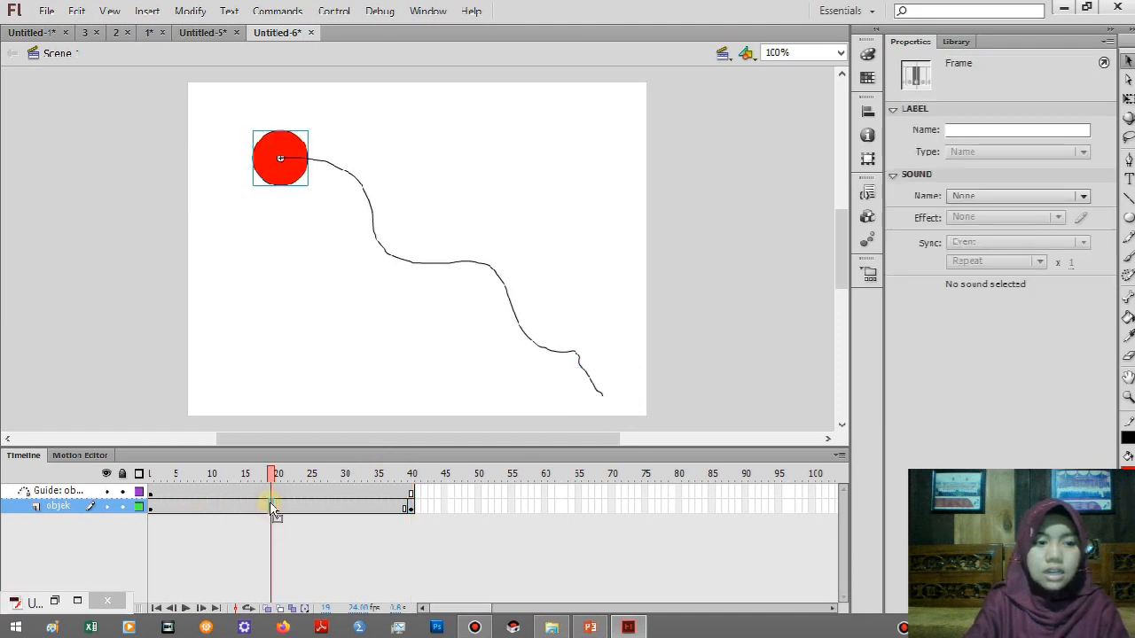
pyautogui.rightClick(272, 507)
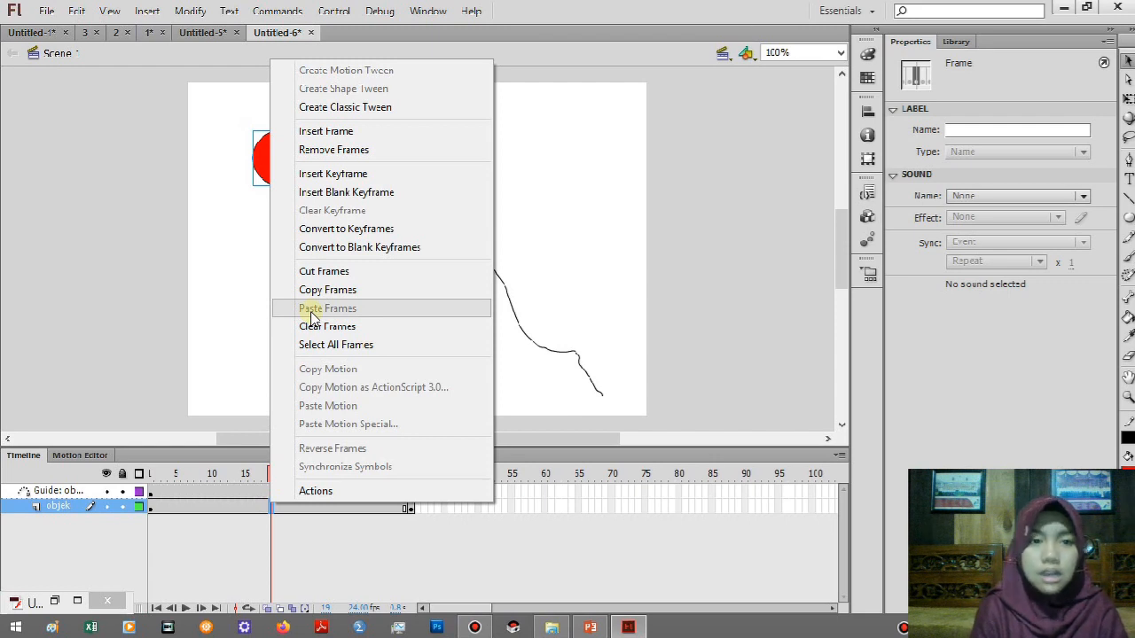
pyautogui.click(344, 107)
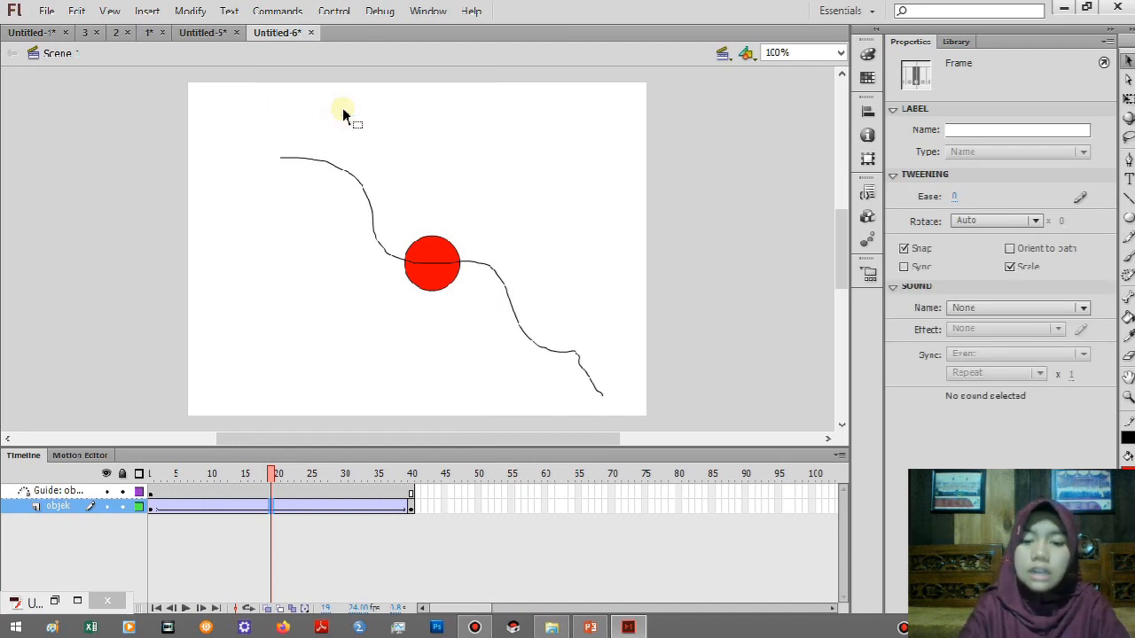
# Test the movie, minimize its preview, and move the minimized preview windows clear of the timeline's layer controls.
pyautogui.hotkey('ctrl', 'Return')
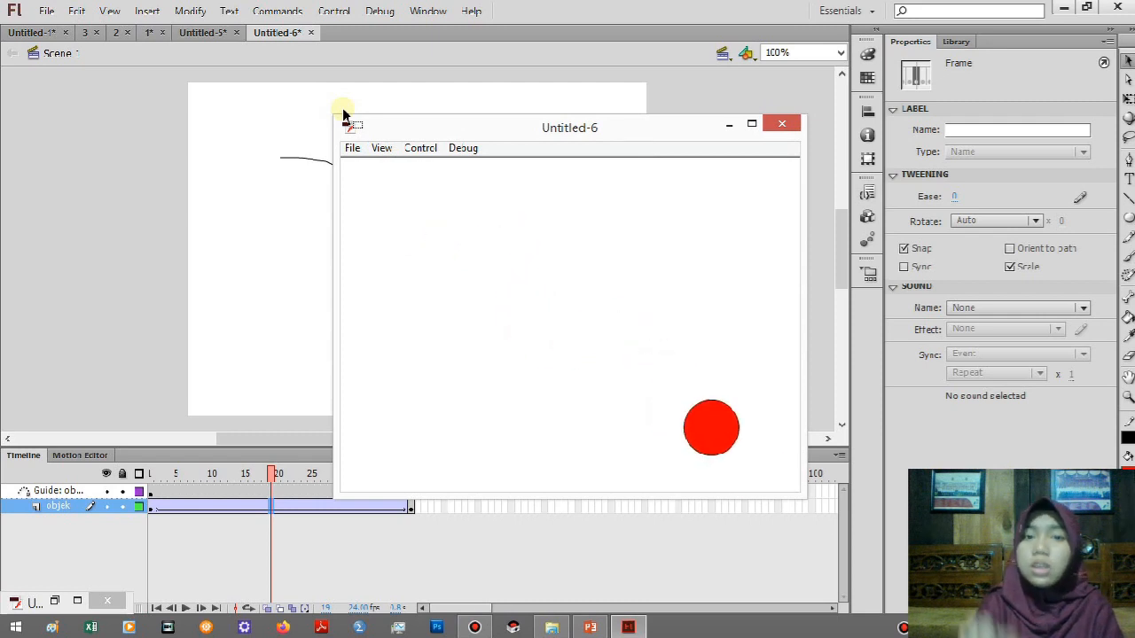
pyautogui.click(728, 124)
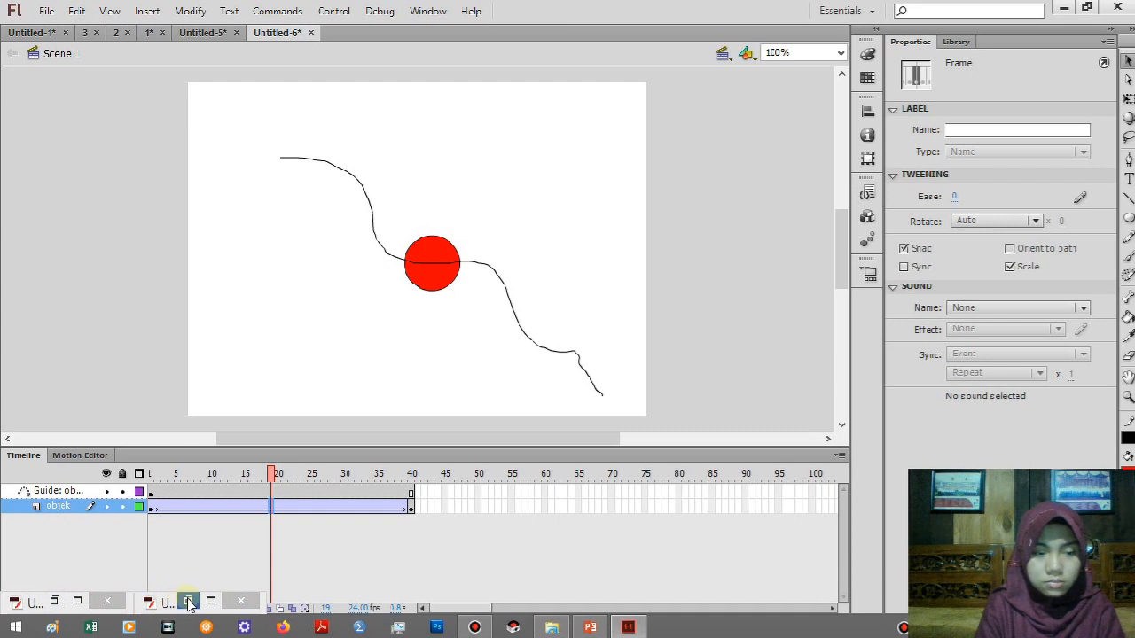
pyautogui.moveTo(188, 604); pyautogui.dragTo(967, 610)
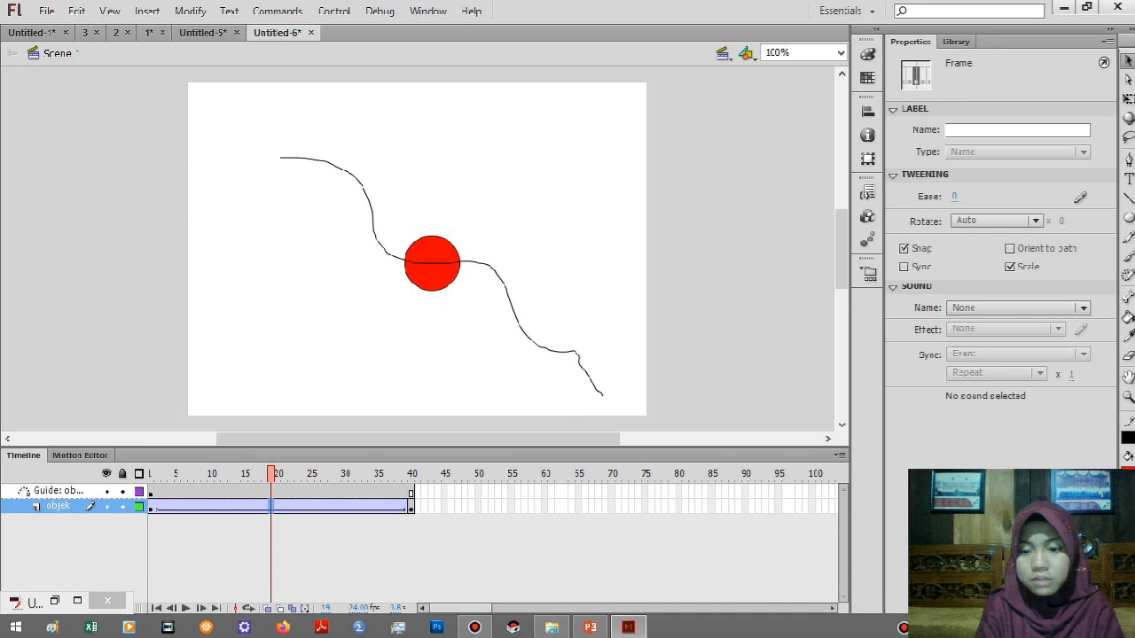
pyautogui.click(34, 604)
pyautogui.moveTo(56, 603); pyautogui.dragTo(849, 601)
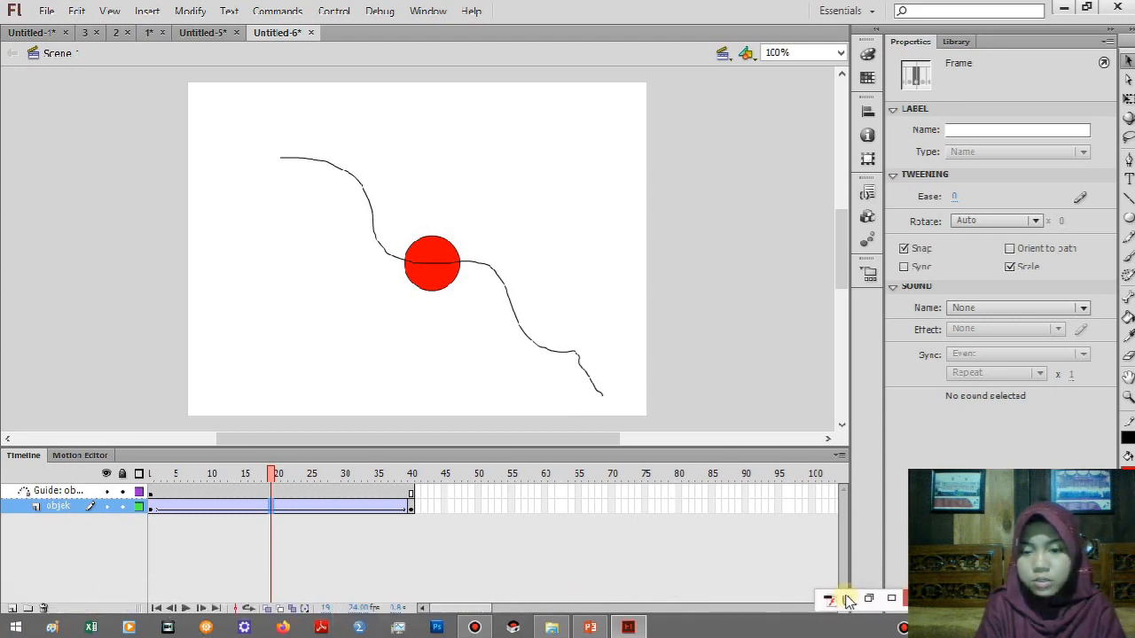
# Add a new layer beneath the objek layer and select its first frame.
pyautogui.click(13, 608)
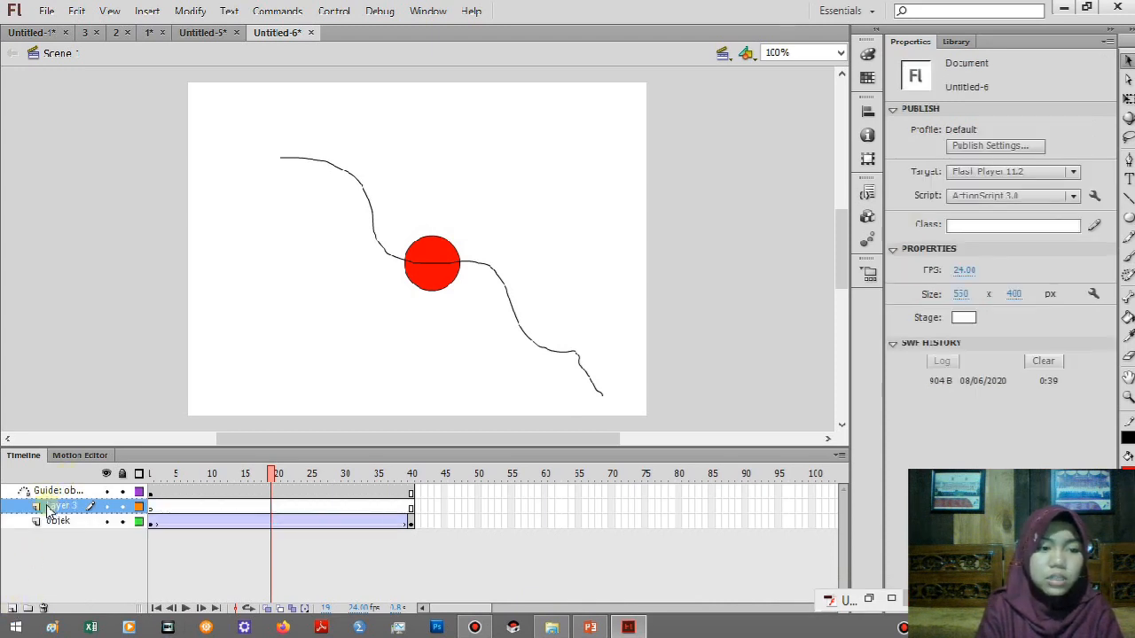
pyautogui.moveTo(49, 512); pyautogui.dragTo(47, 524)
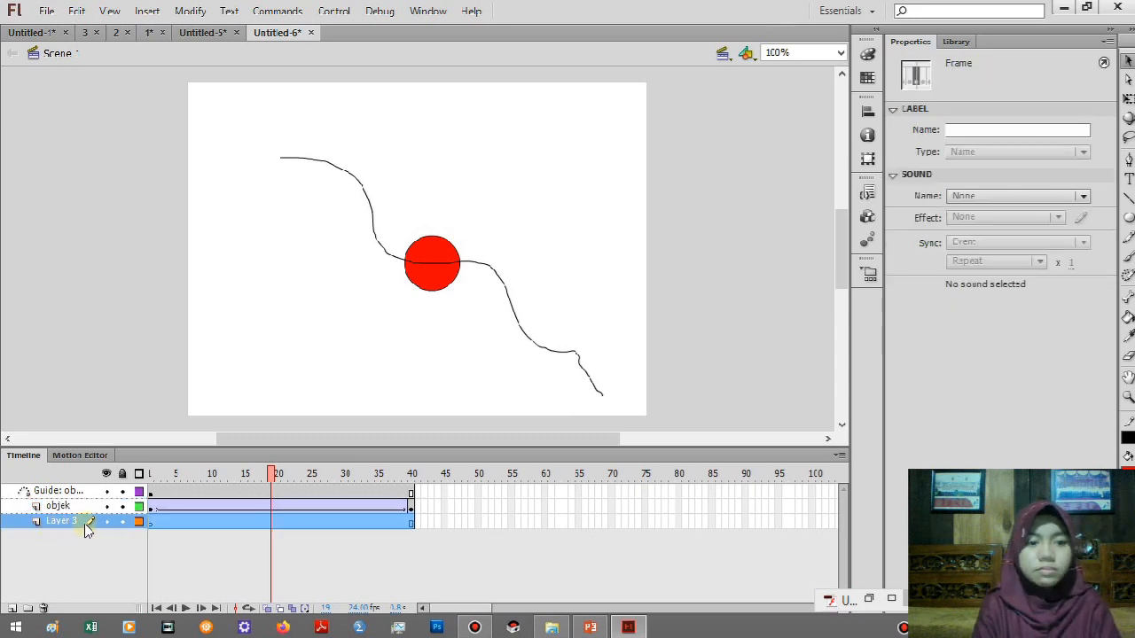
pyautogui.click(152, 522)
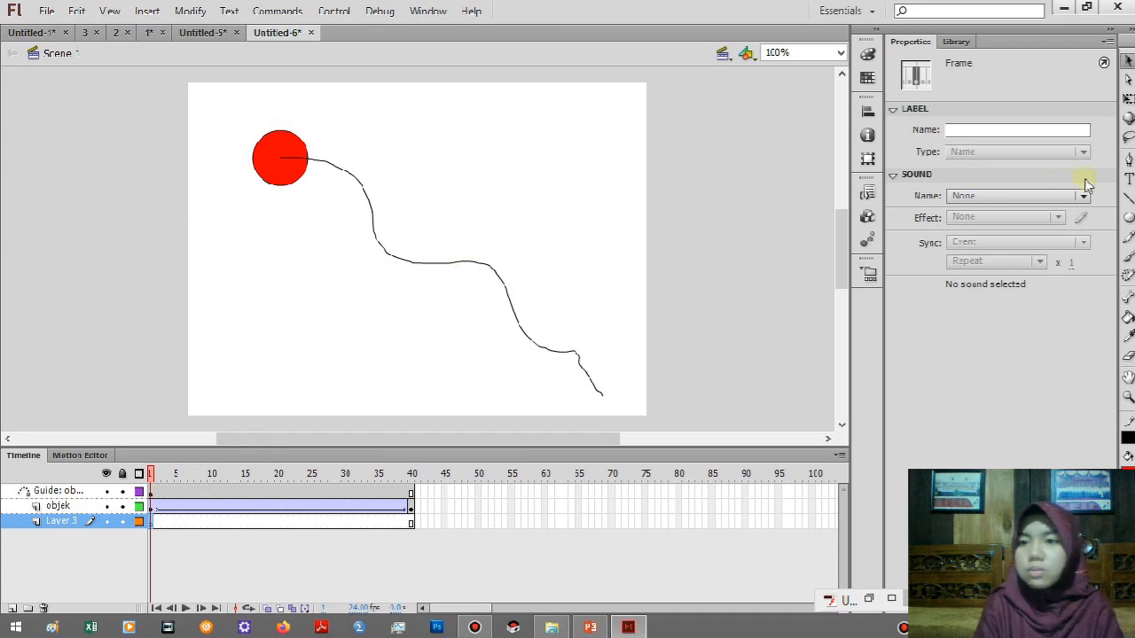
# Copy the hand-drawn path from the guide layer.
pyautogui.click(1127, 100)
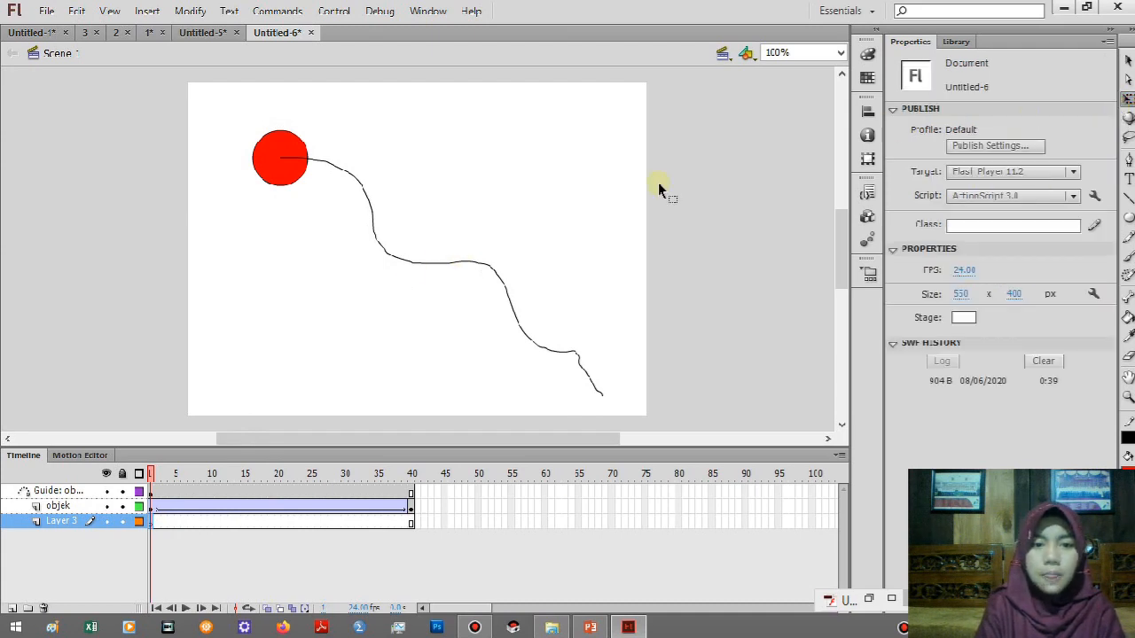
pyautogui.press('v')
pyautogui.click(395, 262)
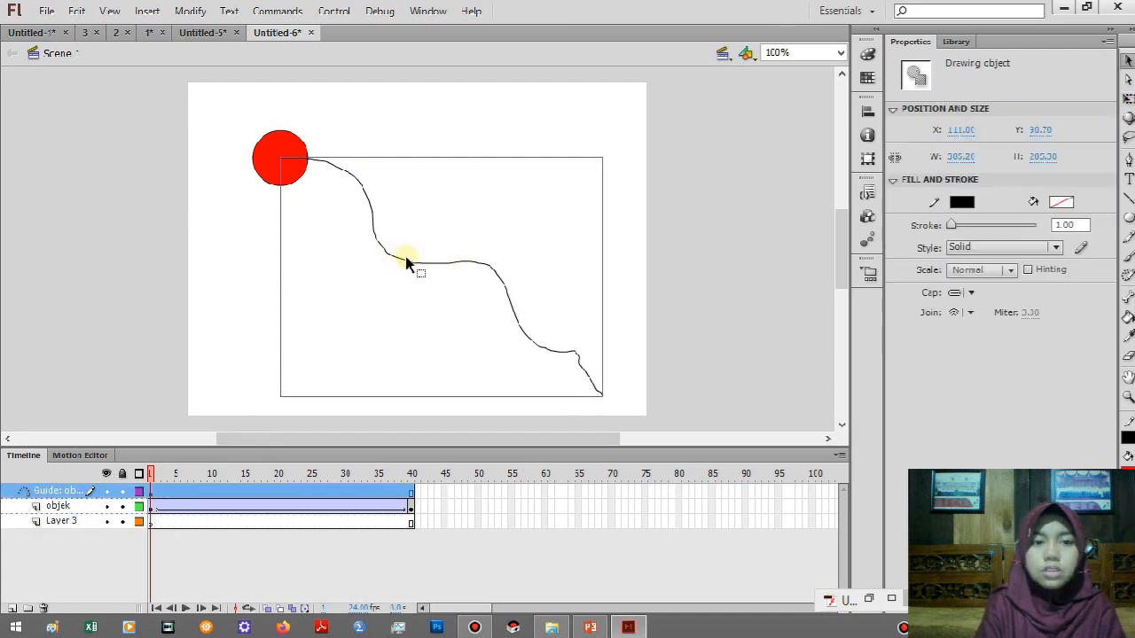
pyautogui.rightClick(405, 258)
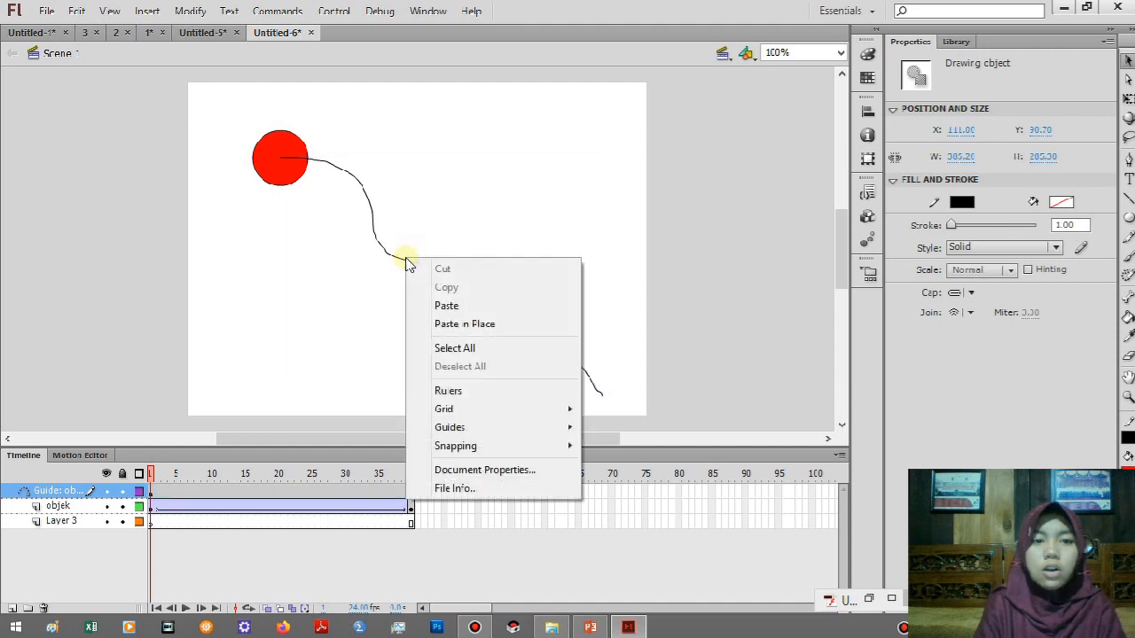
pyautogui.click(394, 247)
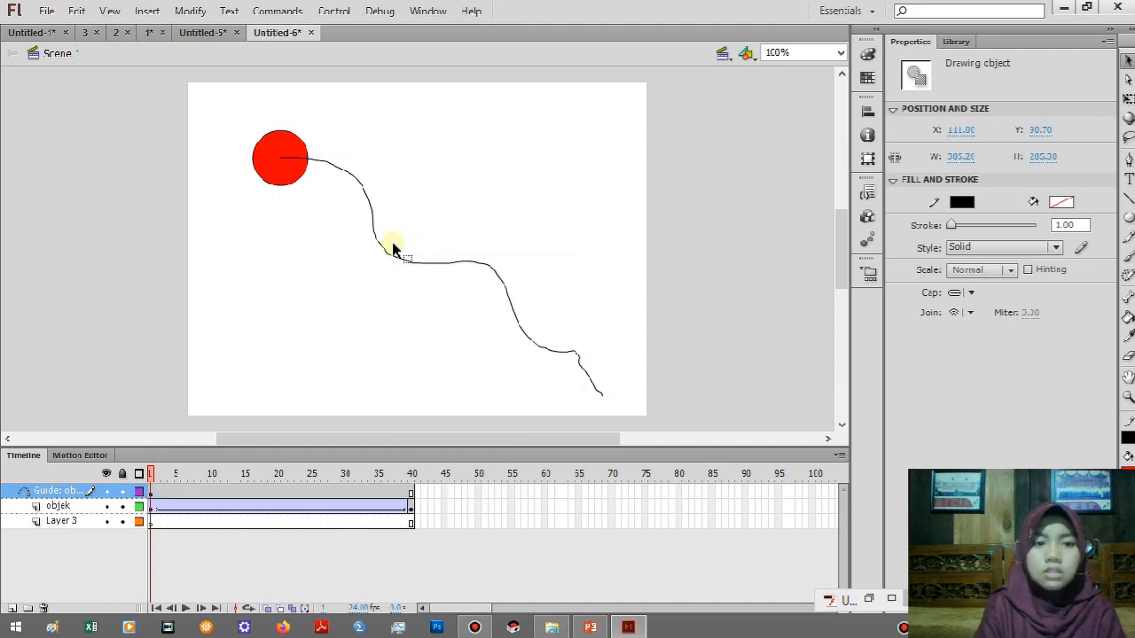
pyautogui.click(375, 246)
pyautogui.click(378, 242)
pyautogui.rightClick(377, 239)
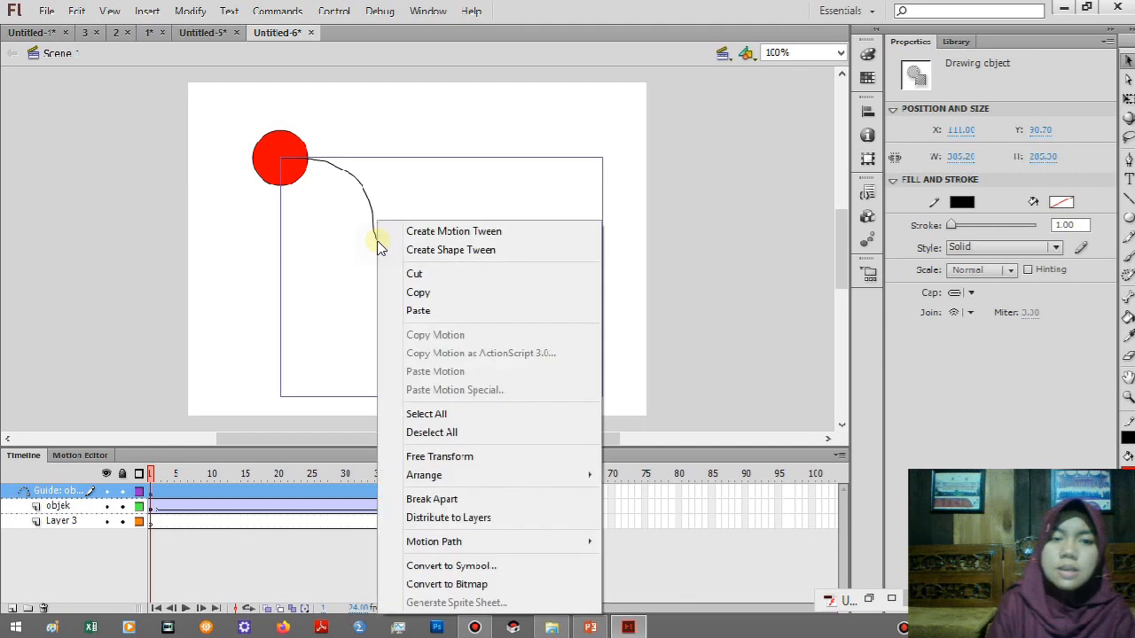
pyautogui.click(387, 290)
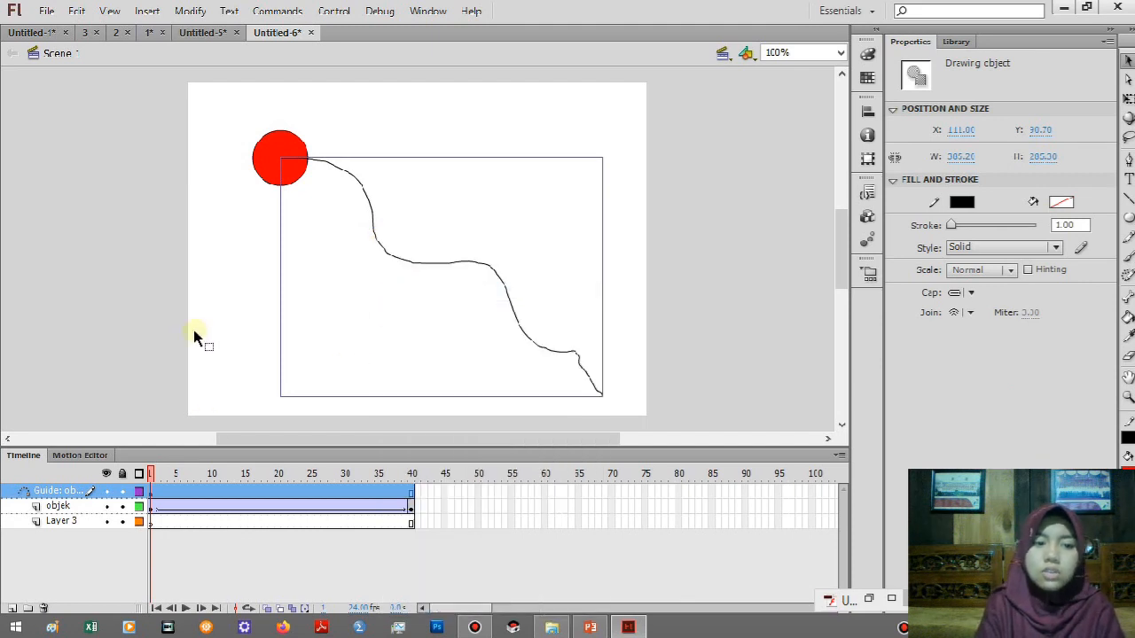
# Rename the new layer beneath objek as garis.
pyautogui.click(151, 523)
pyautogui.doubleClick(62, 523)
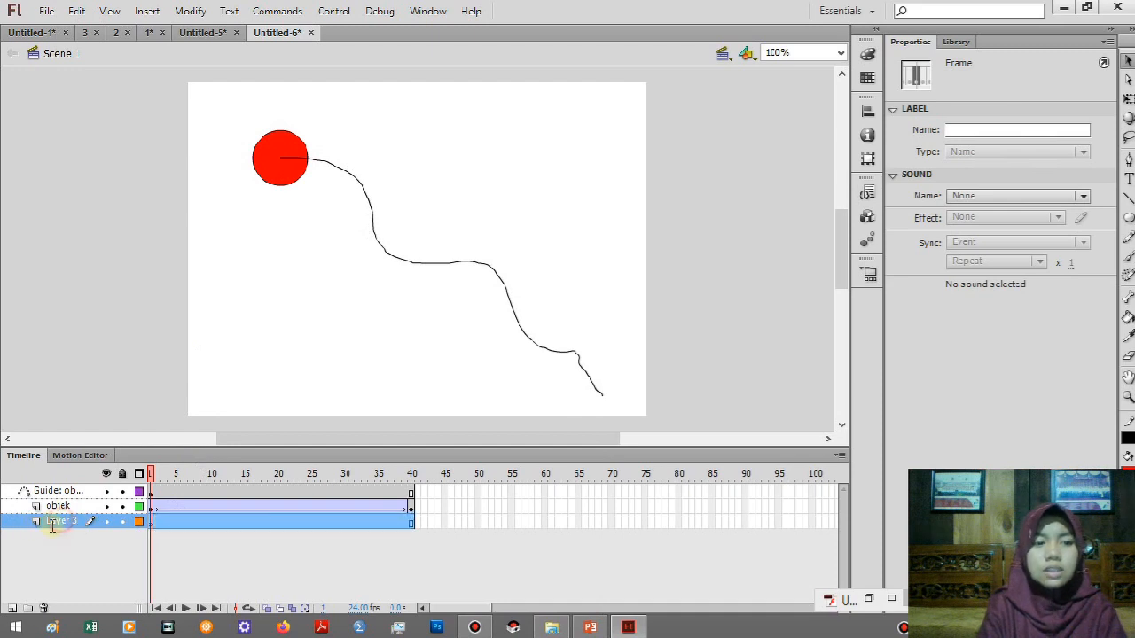
pyautogui.write('j')
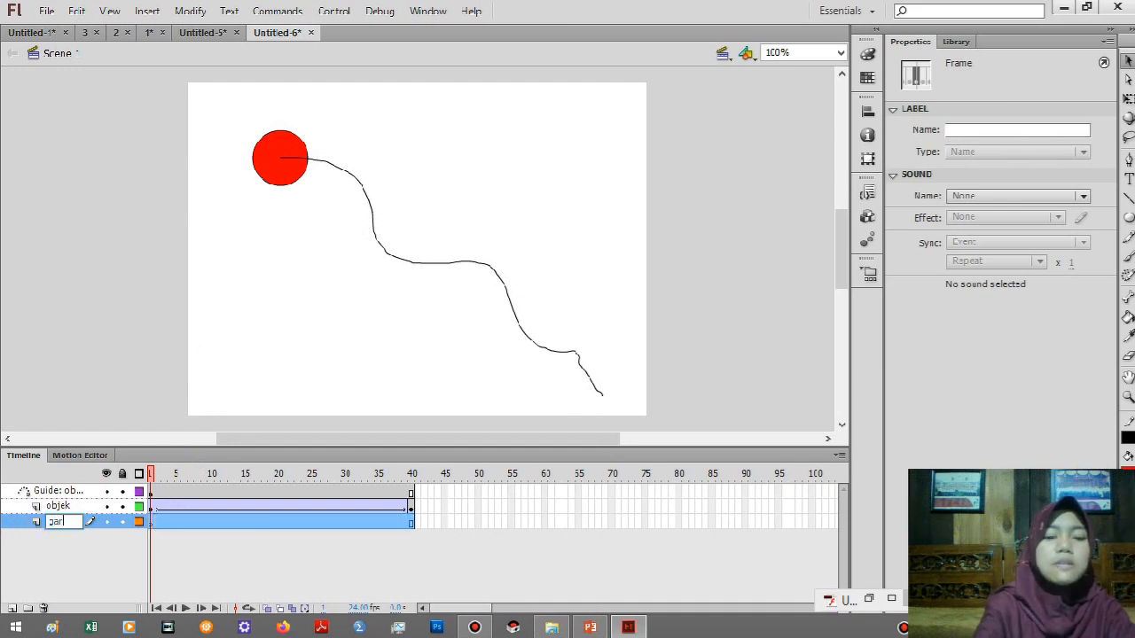
pyautogui.press('Return')
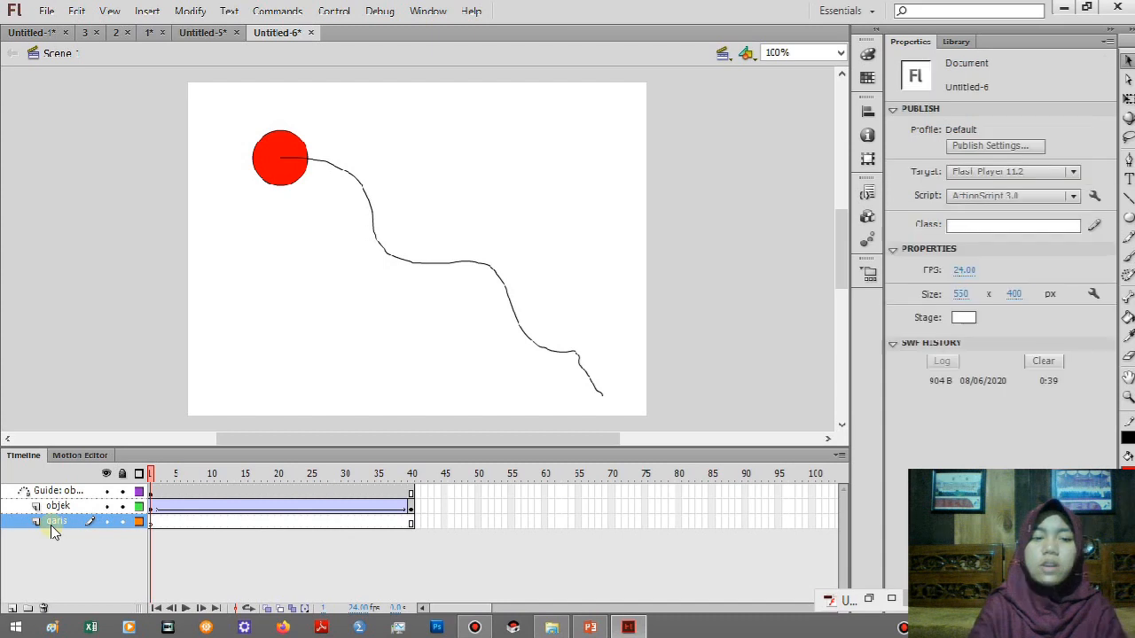
# Paste the copied path in place at frame 1 of the garis layer, and test the movie.
pyautogui.click(150, 523)
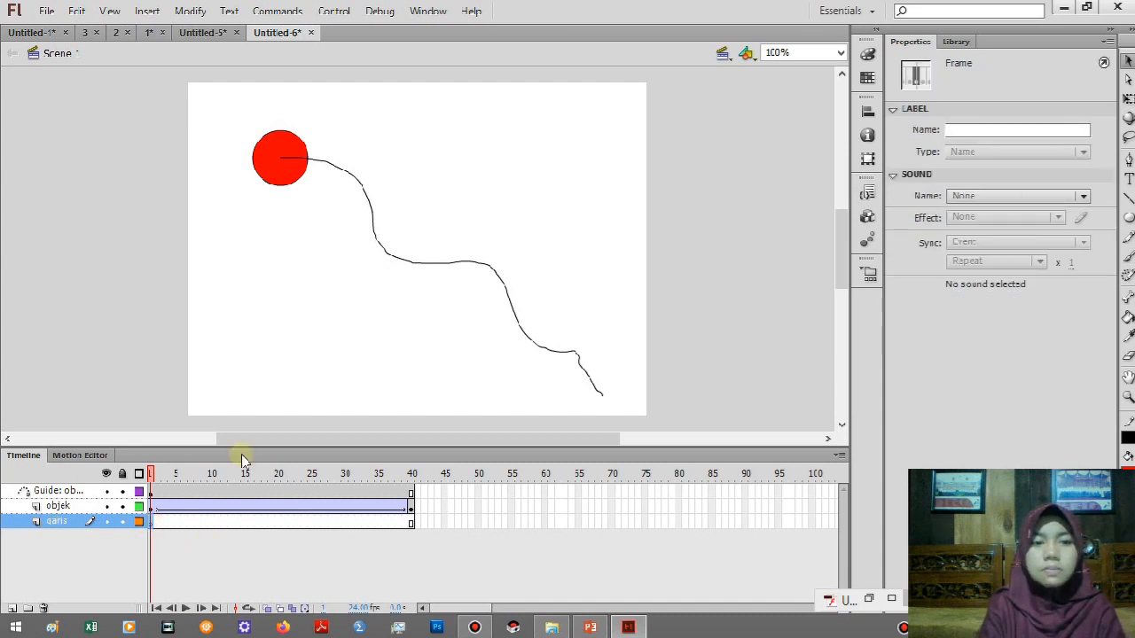
pyautogui.click(341, 337)
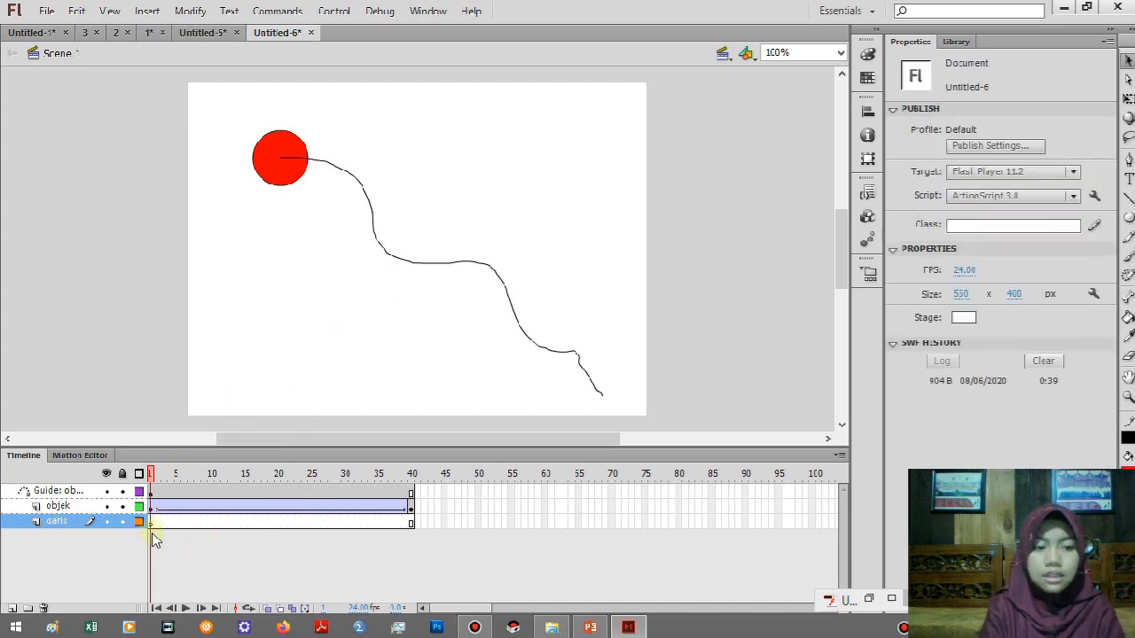
pyautogui.click(150, 523)
pyautogui.rightClick(403, 319)
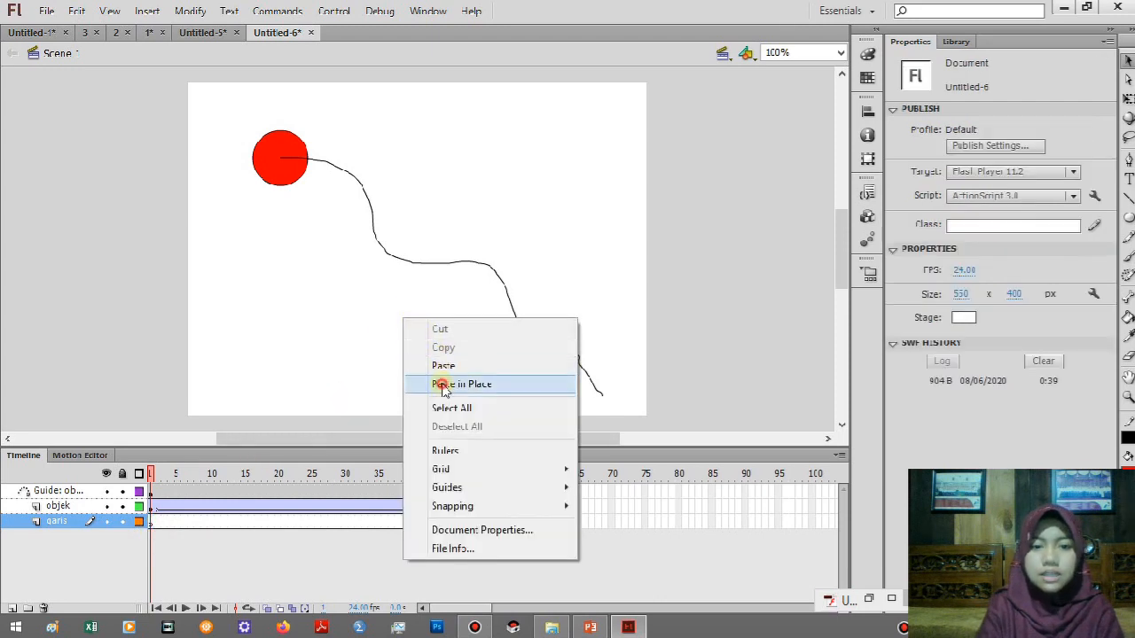
pyautogui.click(443, 384)
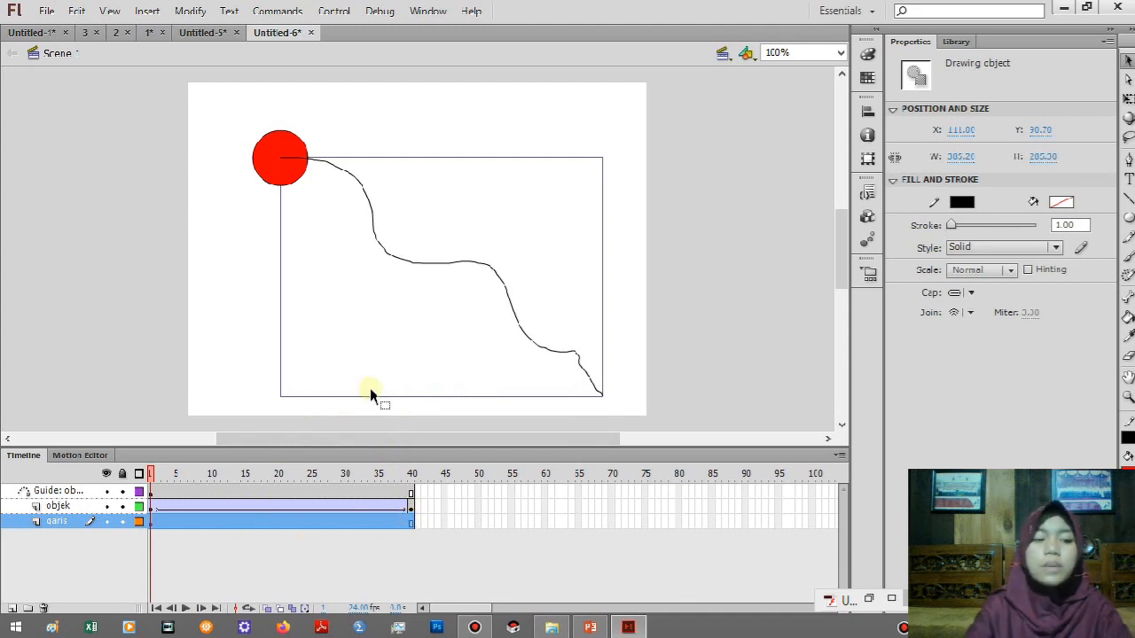
pyautogui.hotkey('ctrl', 'Return')
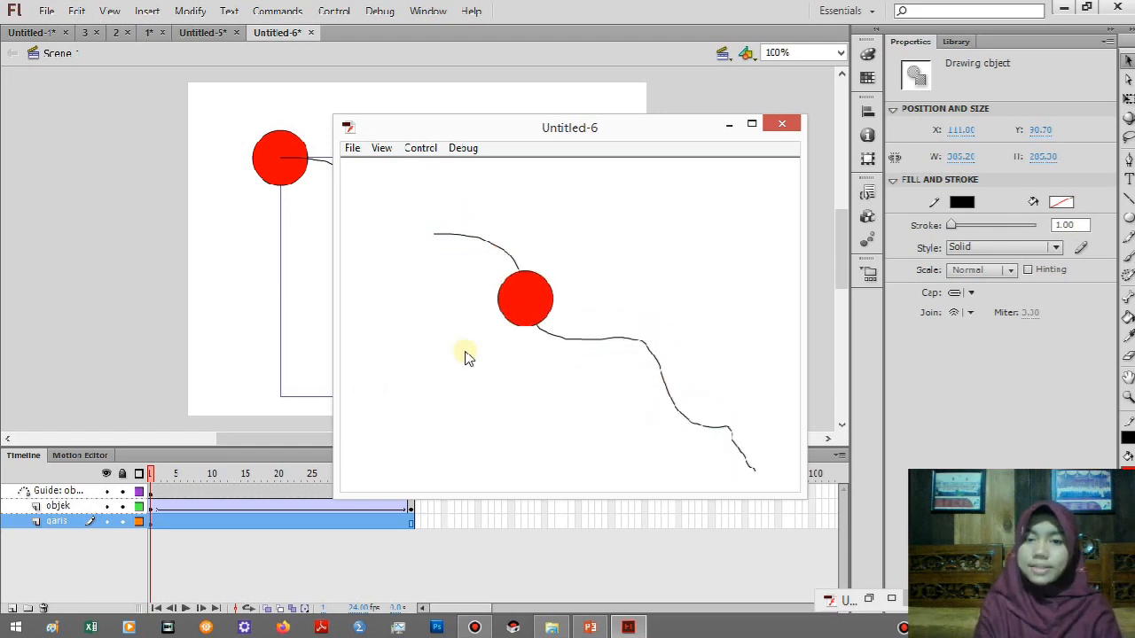
pyautogui.click(727, 128)
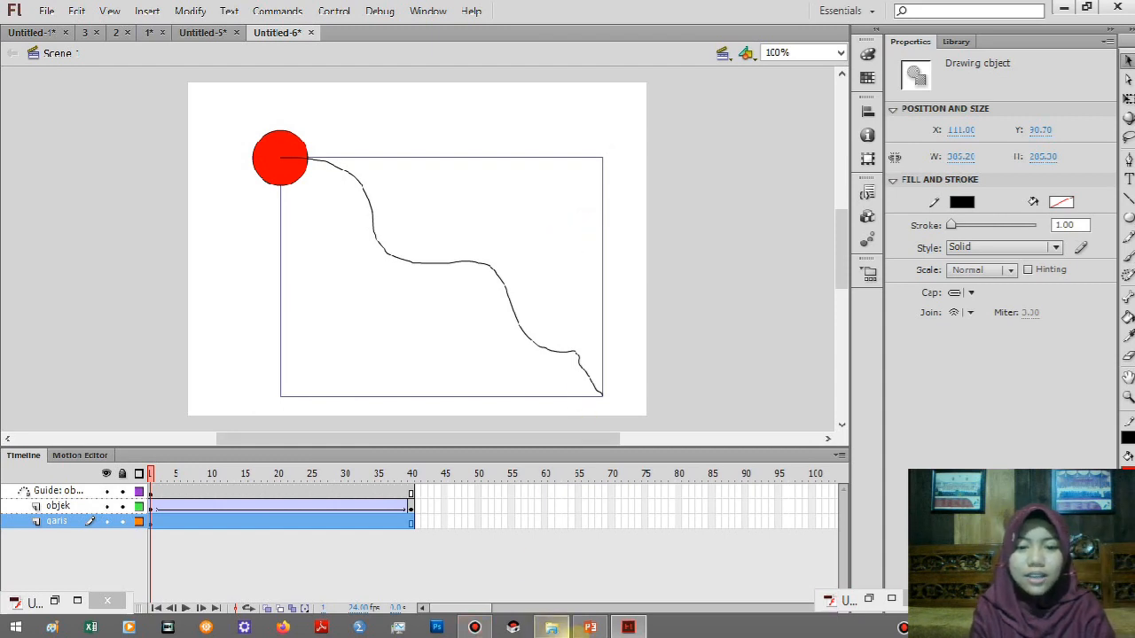
# Switch to PowerPoint, start the slide show from the current Sambungan slide, and advance to the slide defining Animasi Masking.
pyautogui.click(591, 628)
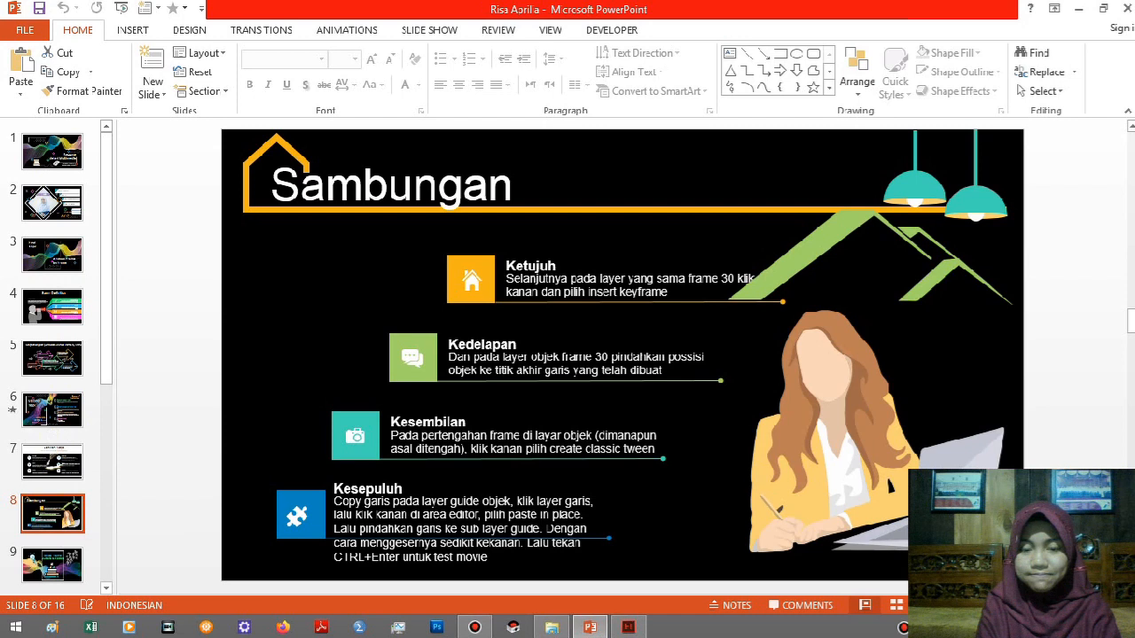
pyautogui.hotkey('shift', 'F5')
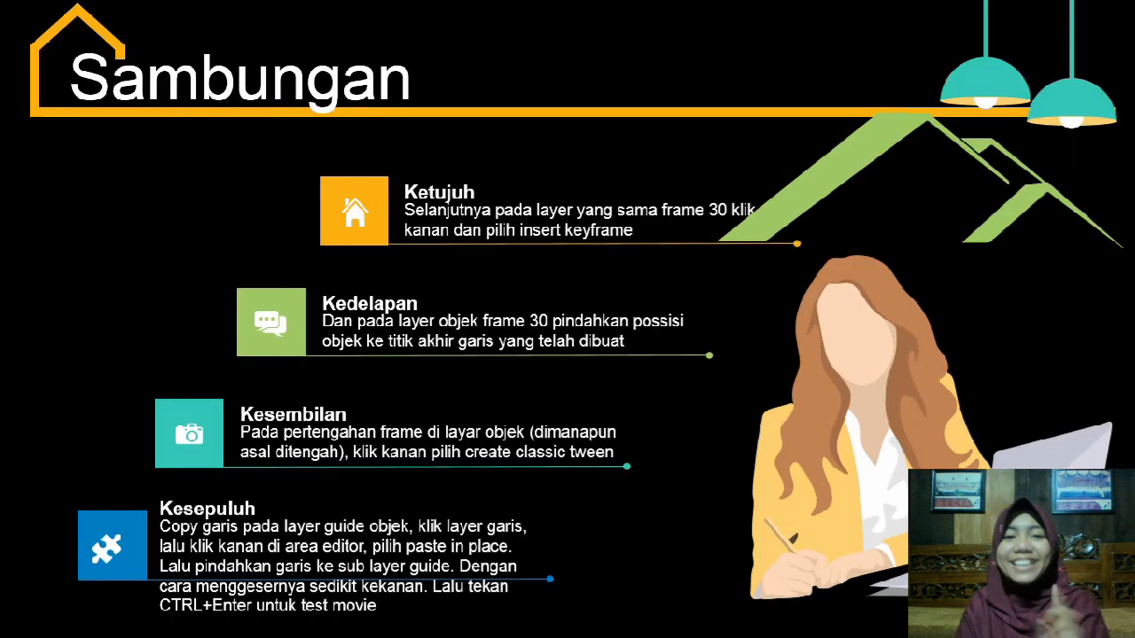
pyautogui.press('Right')
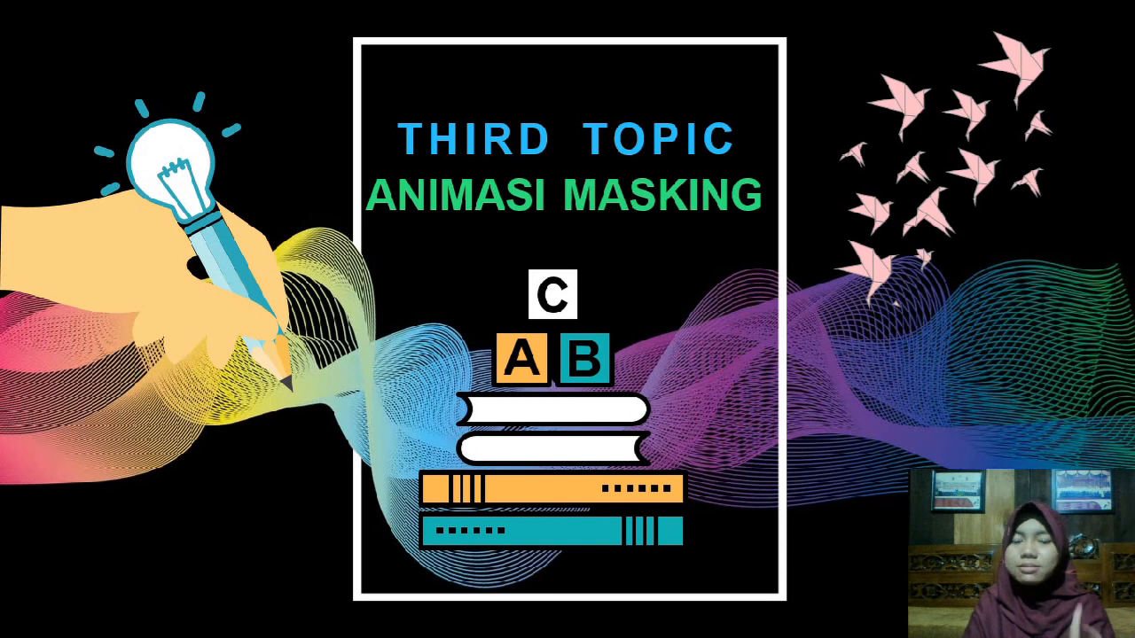
pyautogui.press('Right')
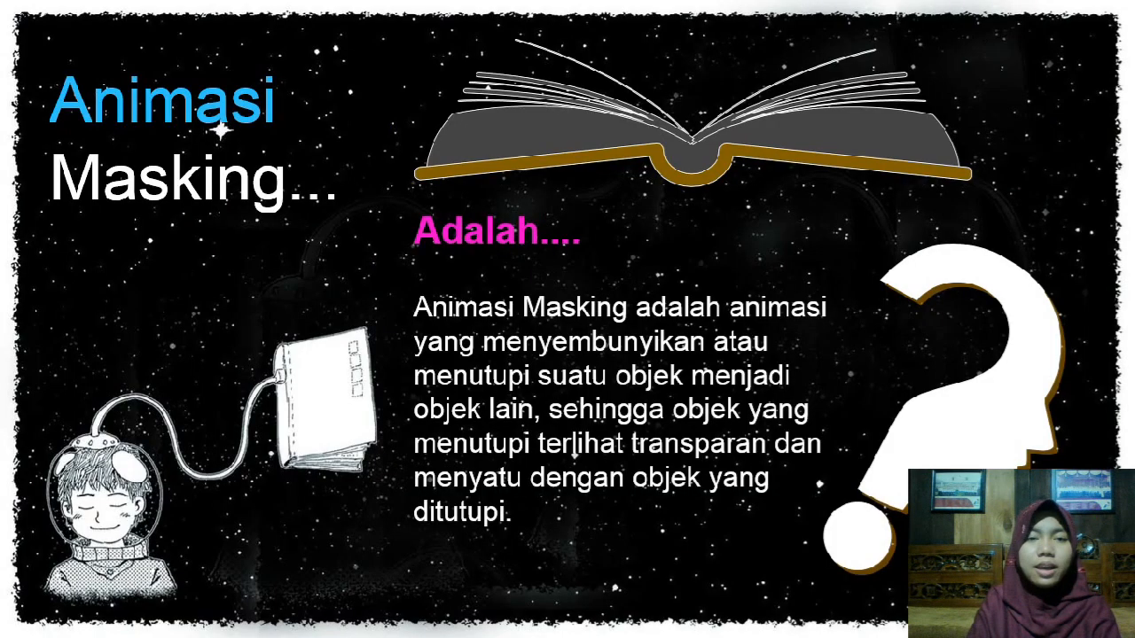
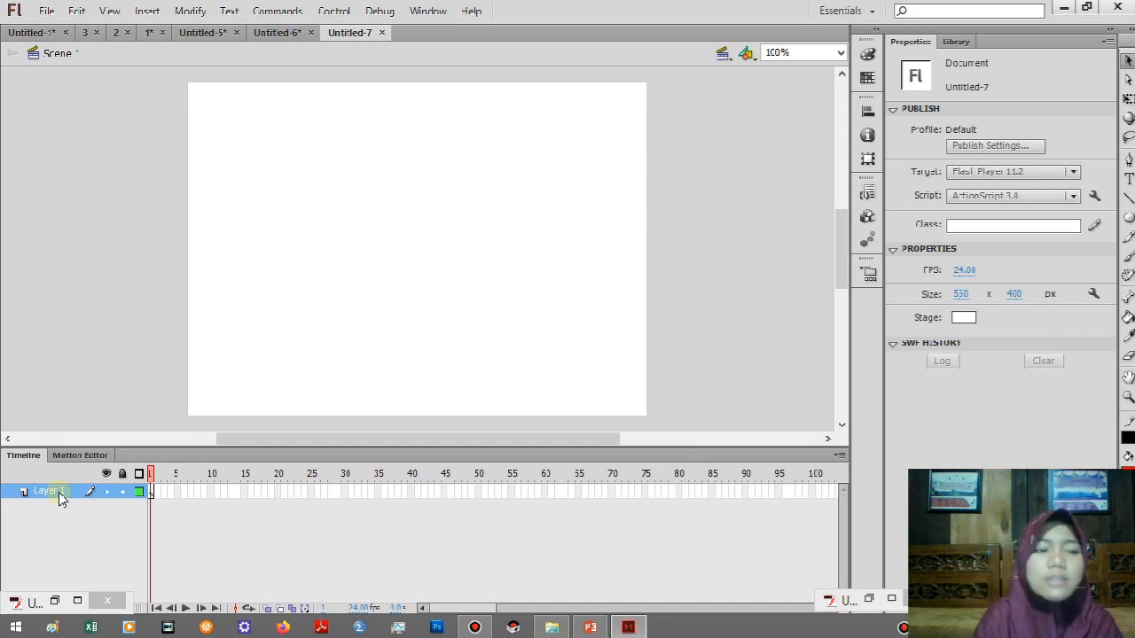
# Move the minimised floating window away from the timeline's layer controls.
pyautogui.click(15, 599)
pyautogui.click(322, 621)
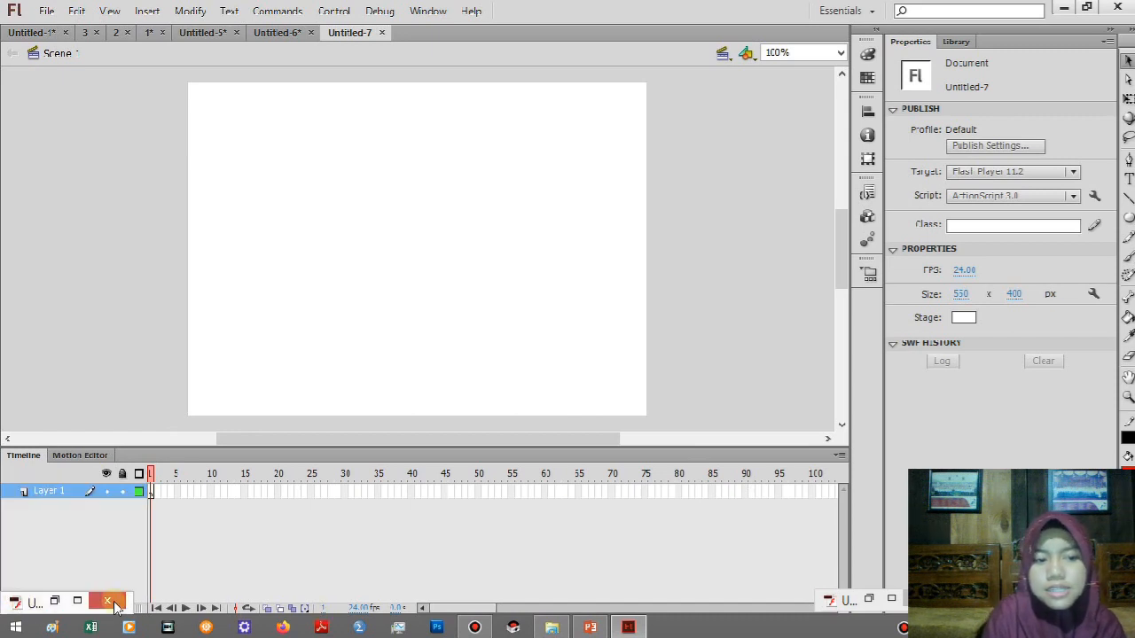
pyautogui.moveTo(38, 603); pyautogui.dragTo(967, 583)
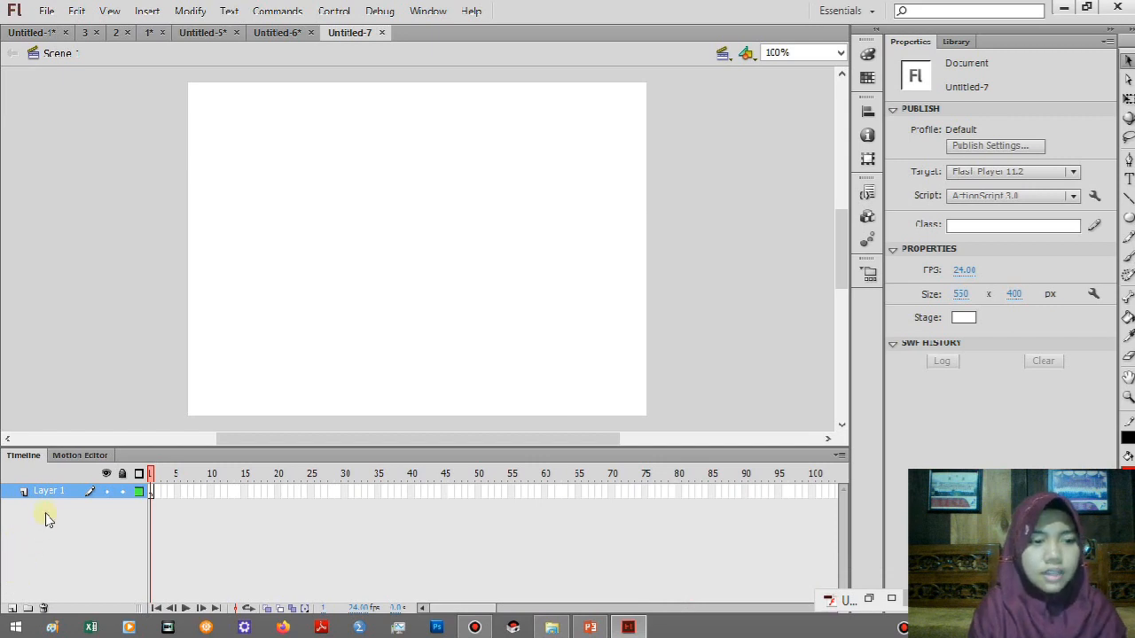
# Rename Layer 1 as objek.
pyautogui.doubleClick(49, 491)
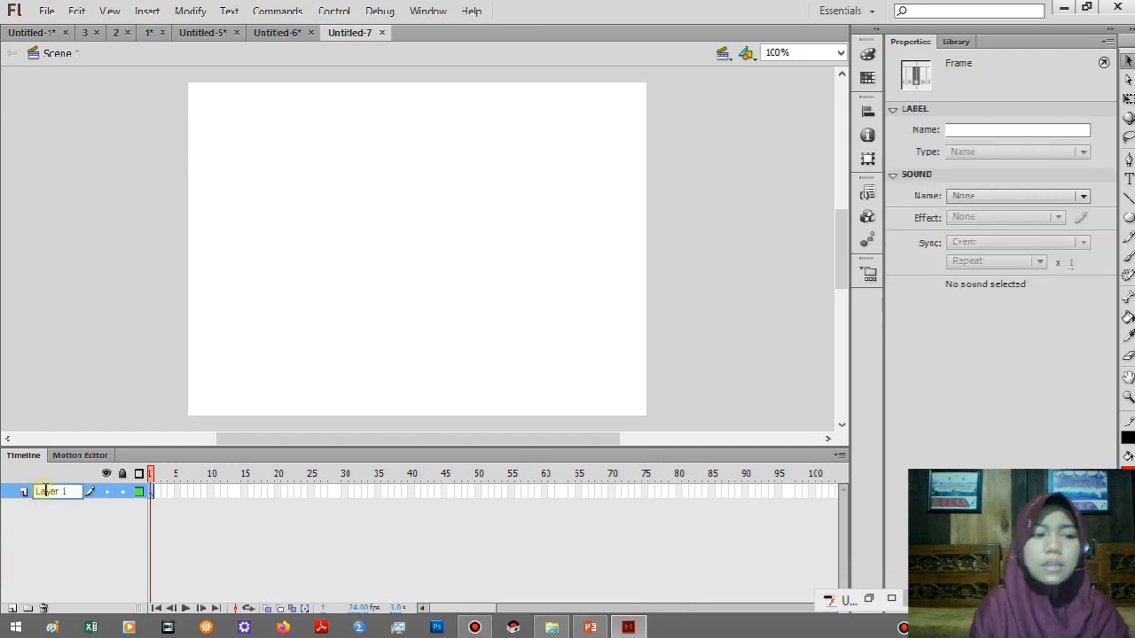
pyautogui.doubleClick(46, 491)
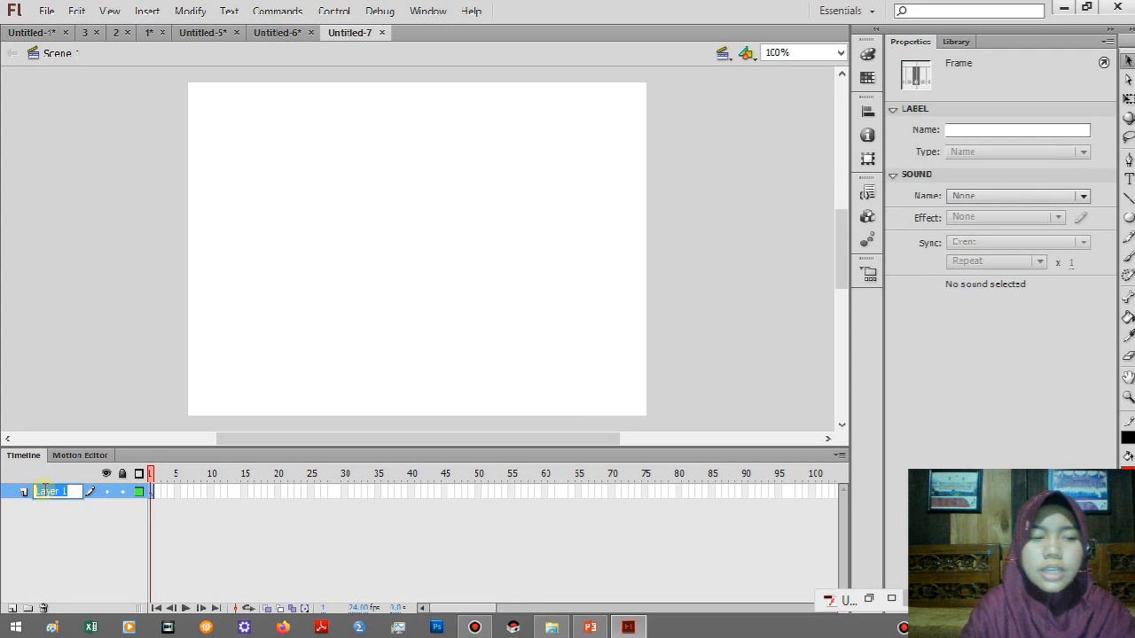
pyautogui.write('ob')
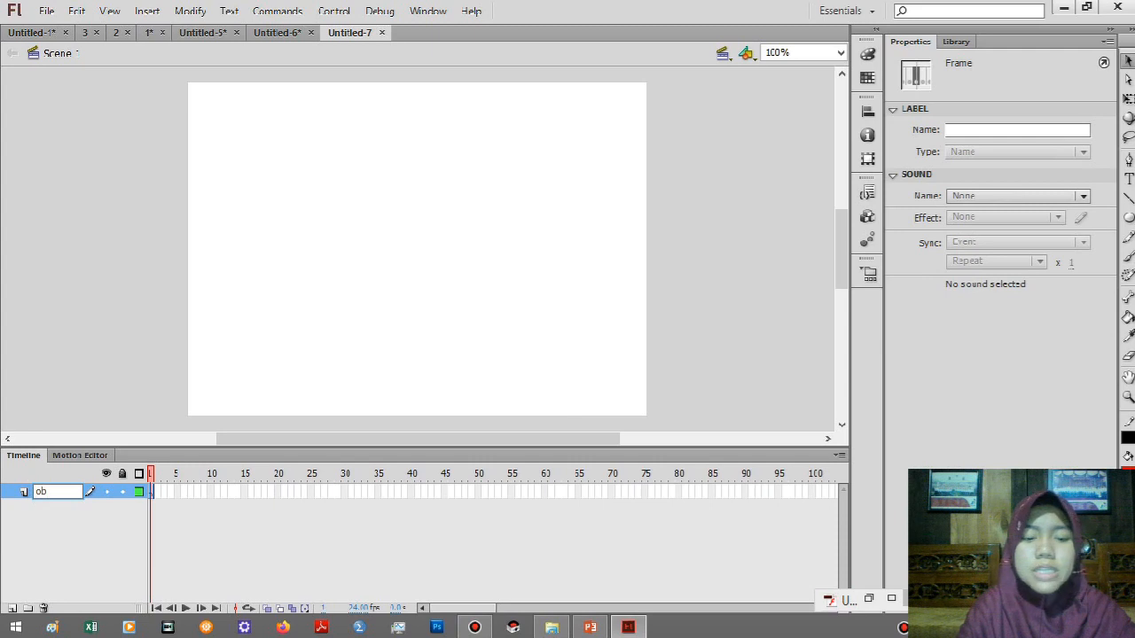
pyautogui.write('e')
pyautogui.press('BackSpace')
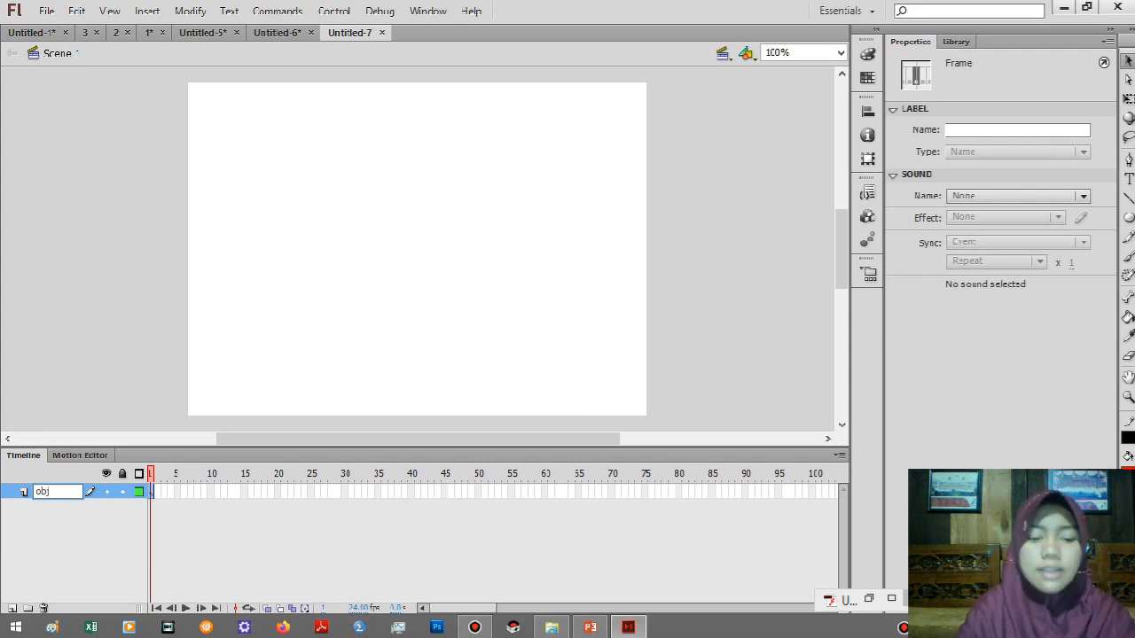
pyautogui.write('jek')
pyautogui.press('Return')
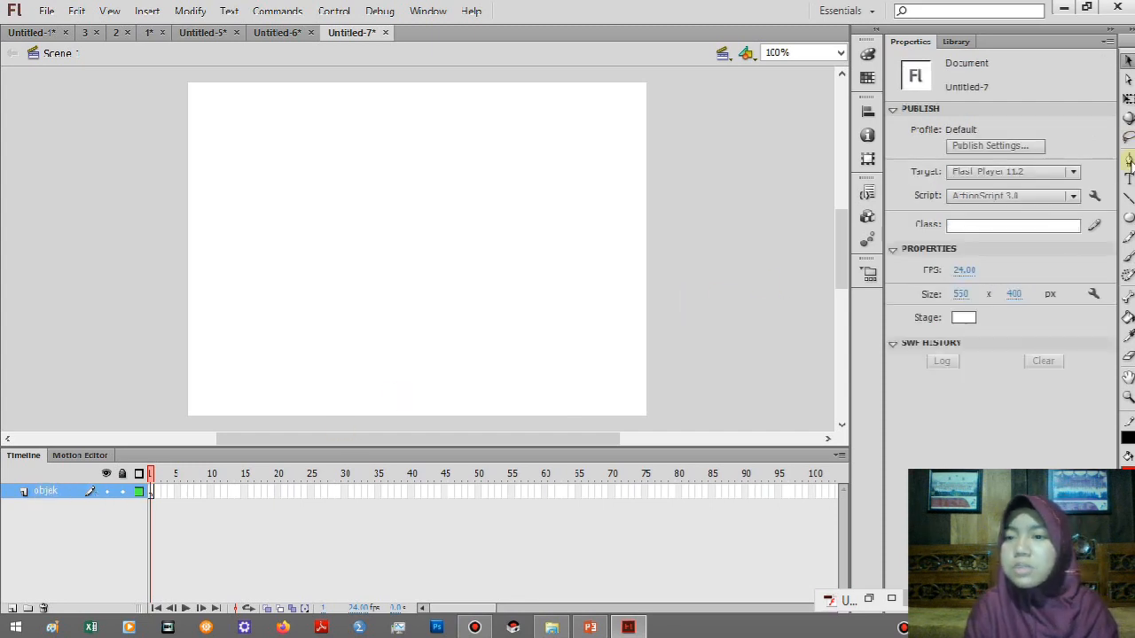
# Add a static text box about 306 px wide on the objek layer and enter the person's name in it.
pyautogui.click(1129, 178)
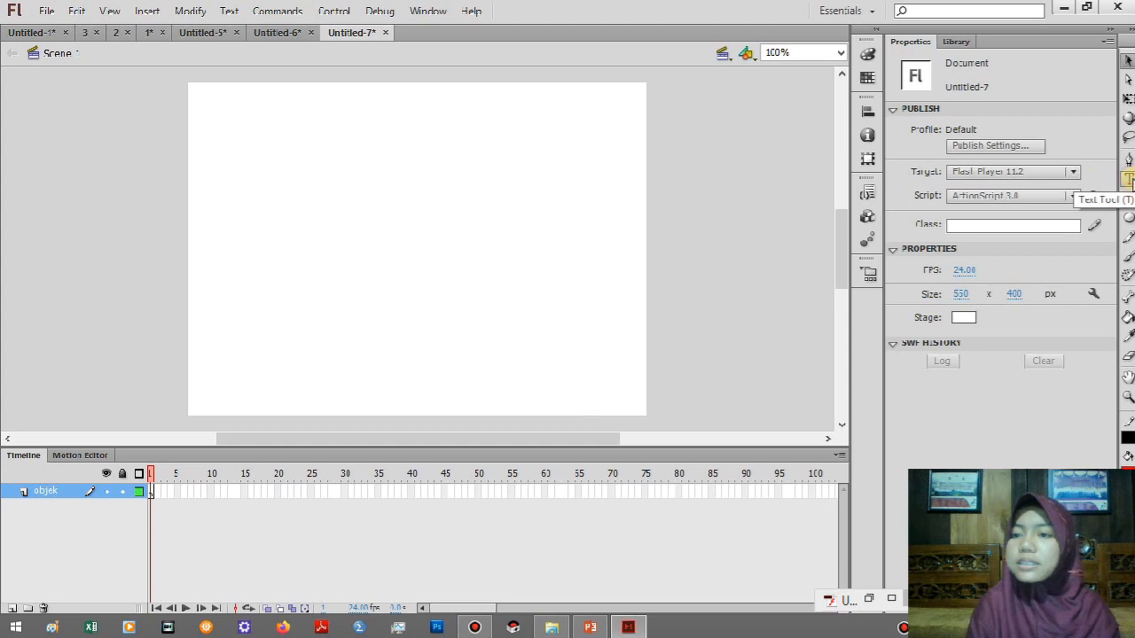
pyautogui.moveTo(307, 205); pyautogui.dragTo(562, 263)
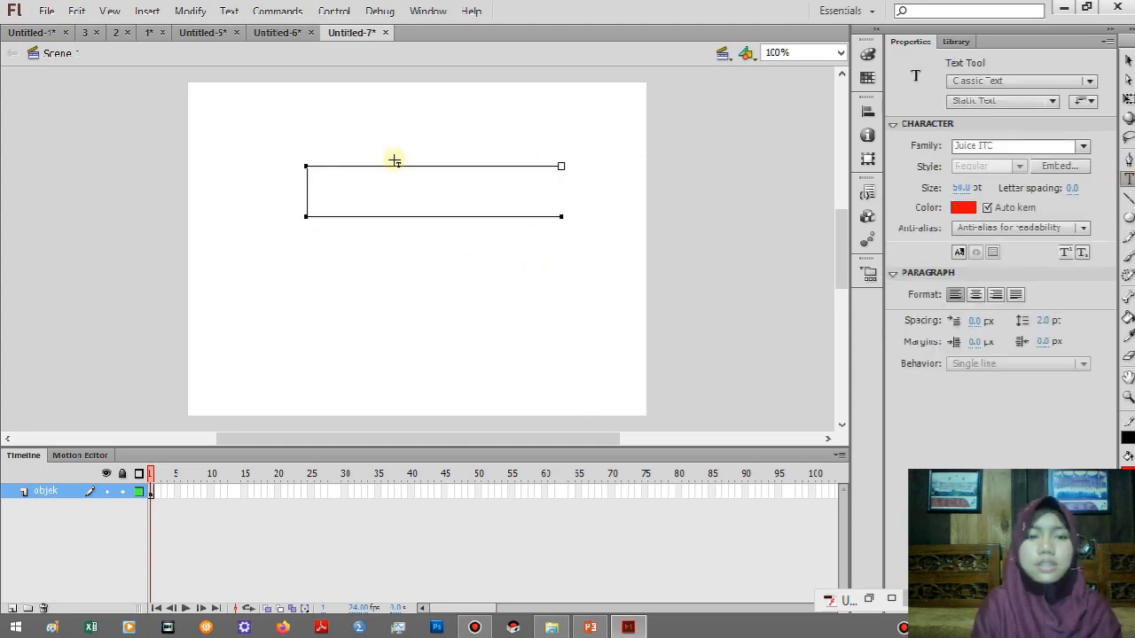
pyautogui.click(327, 206)
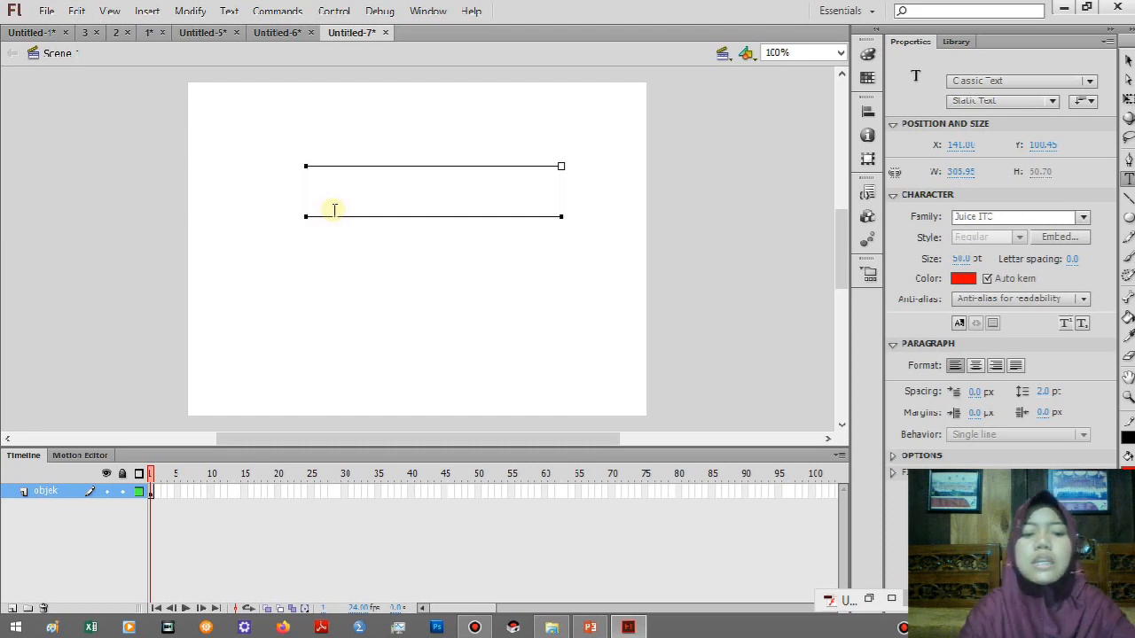
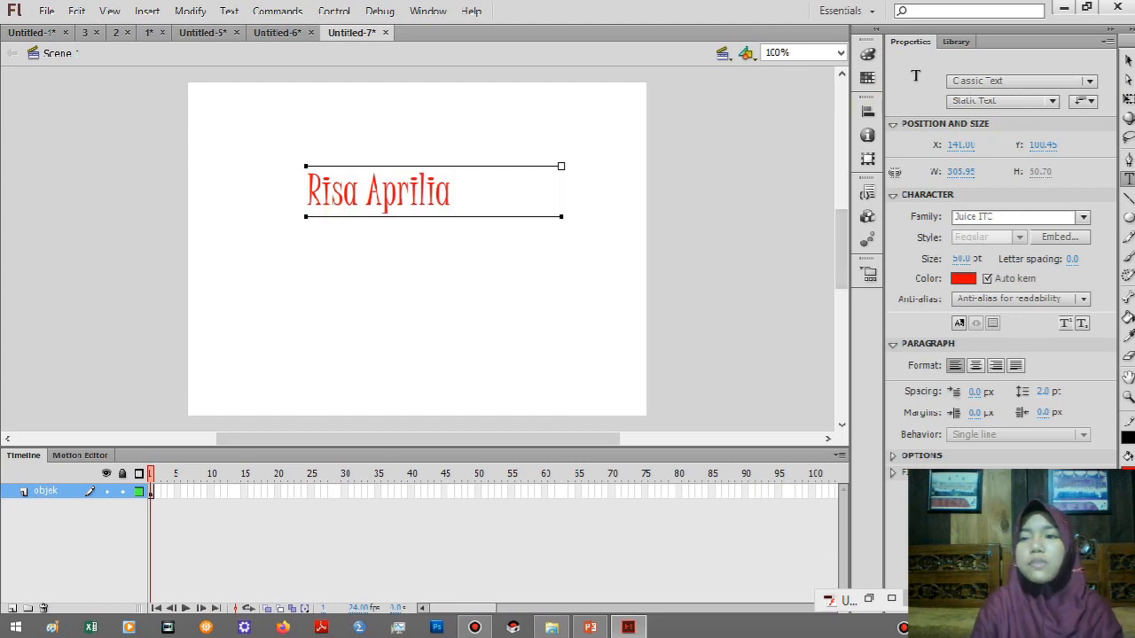
# Move the name text towards the middle of the stage, to about X 178, Y 162.
pyautogui.click(1128, 100)
pyautogui.click(405, 187)
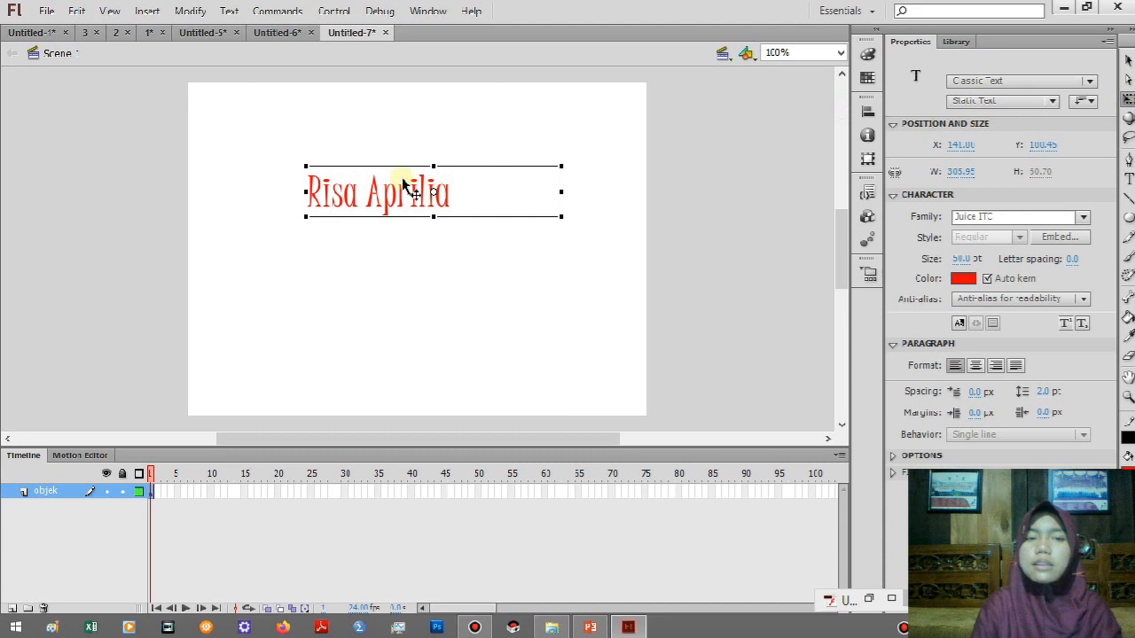
pyautogui.moveTo(394, 169)
pyautogui.mouseDown()
pyautogui.moveTo(430, 168)
pyautogui.moveTo(386, 168)
pyautogui.mouseUp()
pyautogui.hotkey('ctrl', 'z')
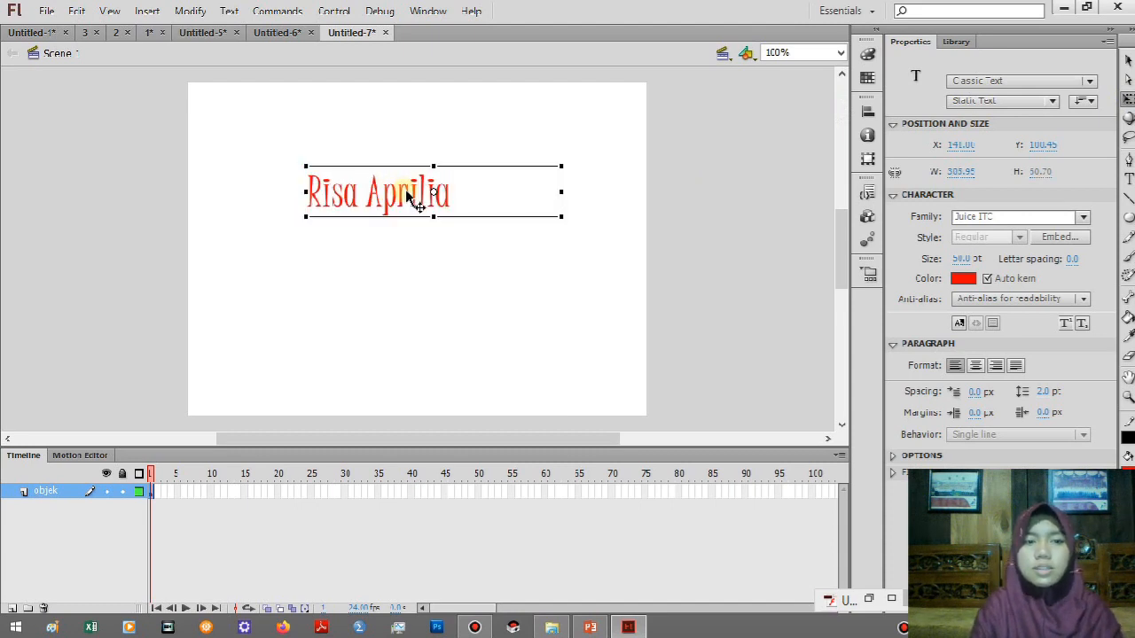
pyautogui.moveTo(406, 210); pyautogui.dragTo(437, 246)
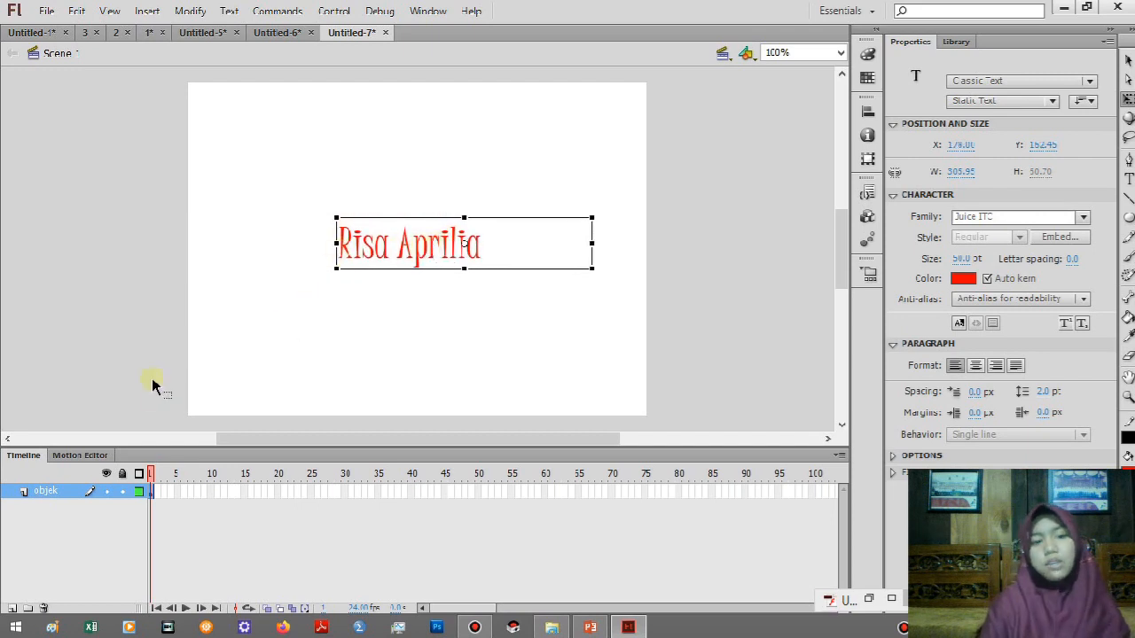
# Add a new layer above objek and name it masking.
pyautogui.click(11, 609)
pyautogui.click(46, 499)
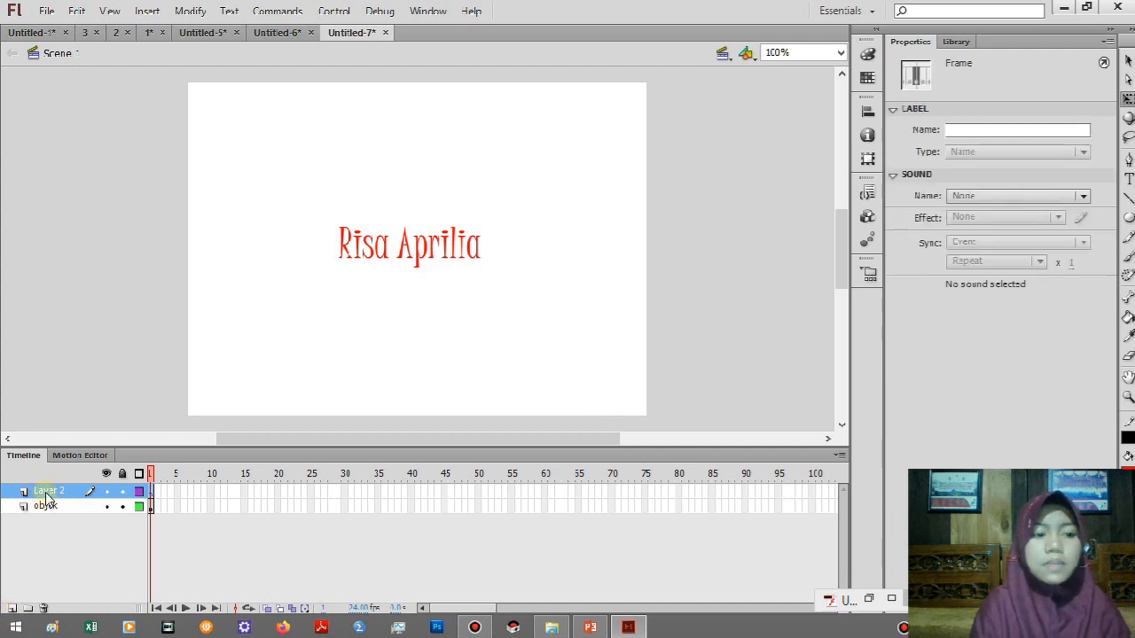
pyautogui.doubleClick(46, 492)
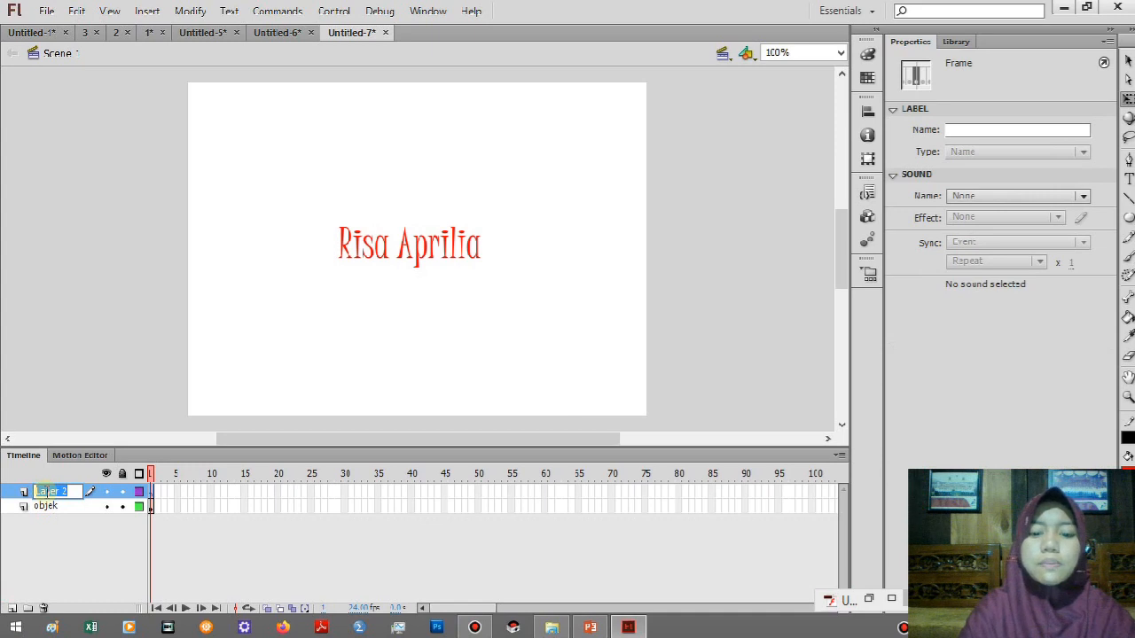
pyautogui.write('masking')
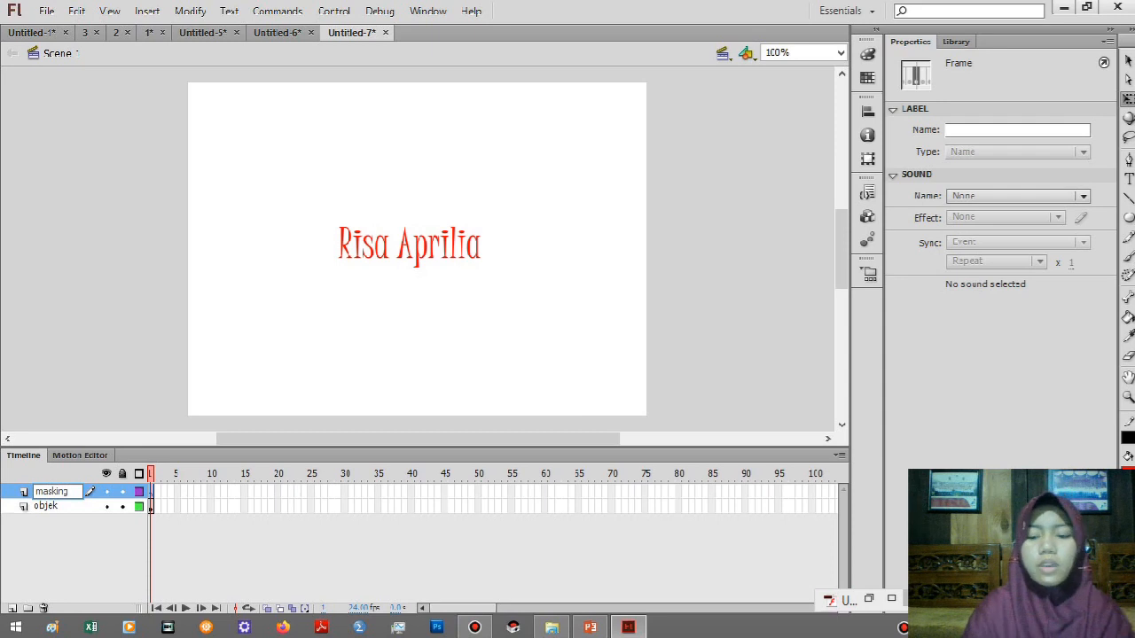
pyautogui.press('Return')
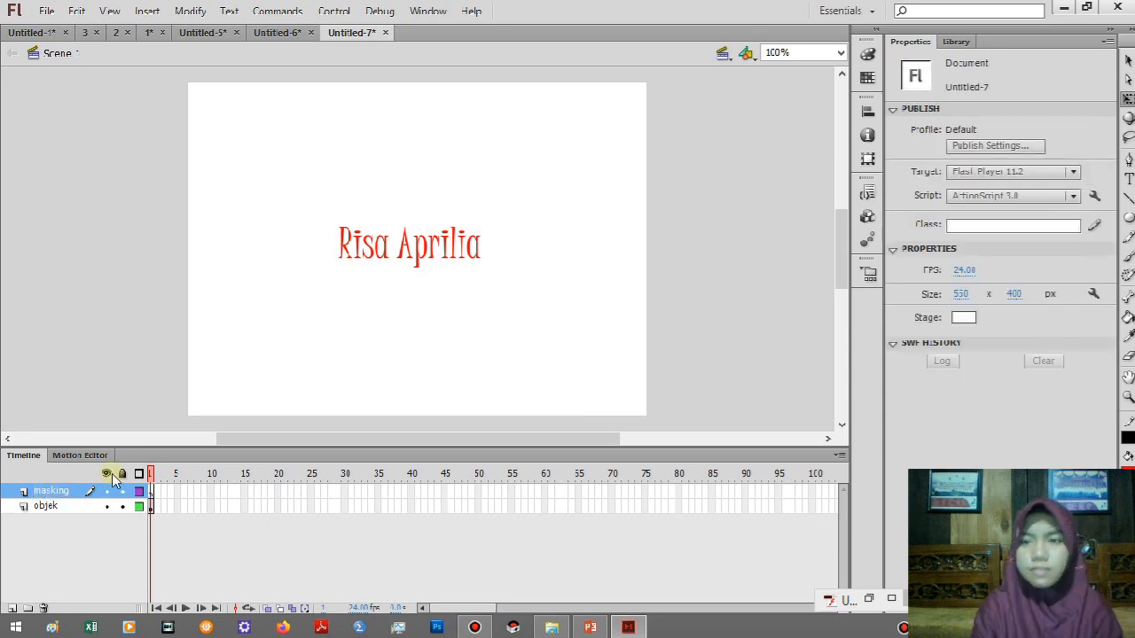
# Draw a circle about 92 px wide just outside the stage's left edge on the masking layer and fill it green.
pyautogui.click(1129, 227)
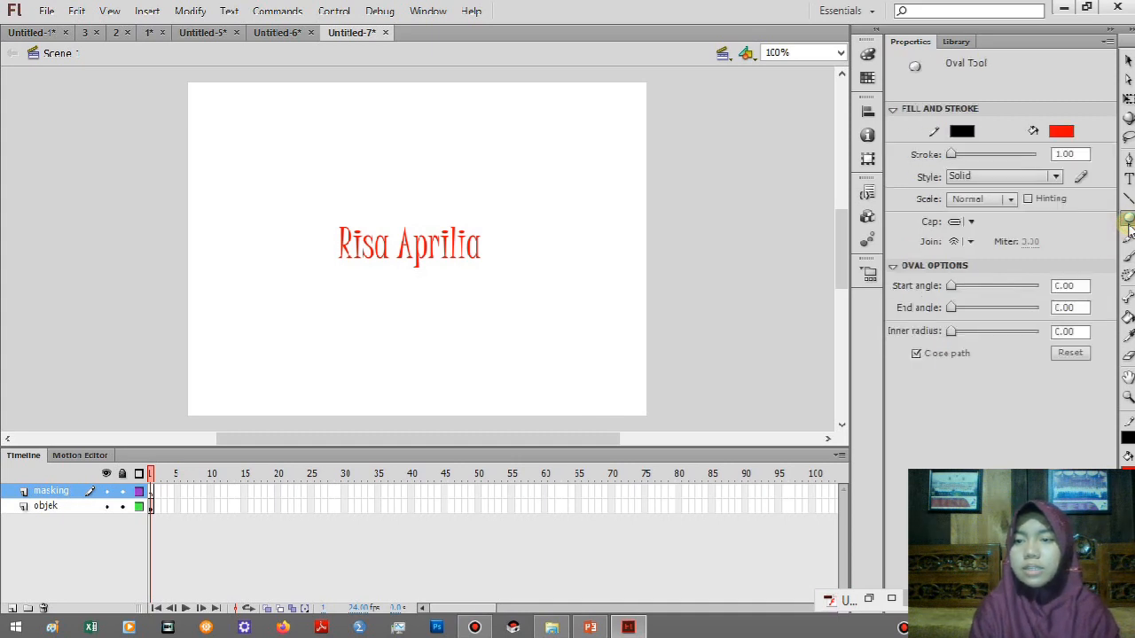
pyautogui.click(1130, 227)
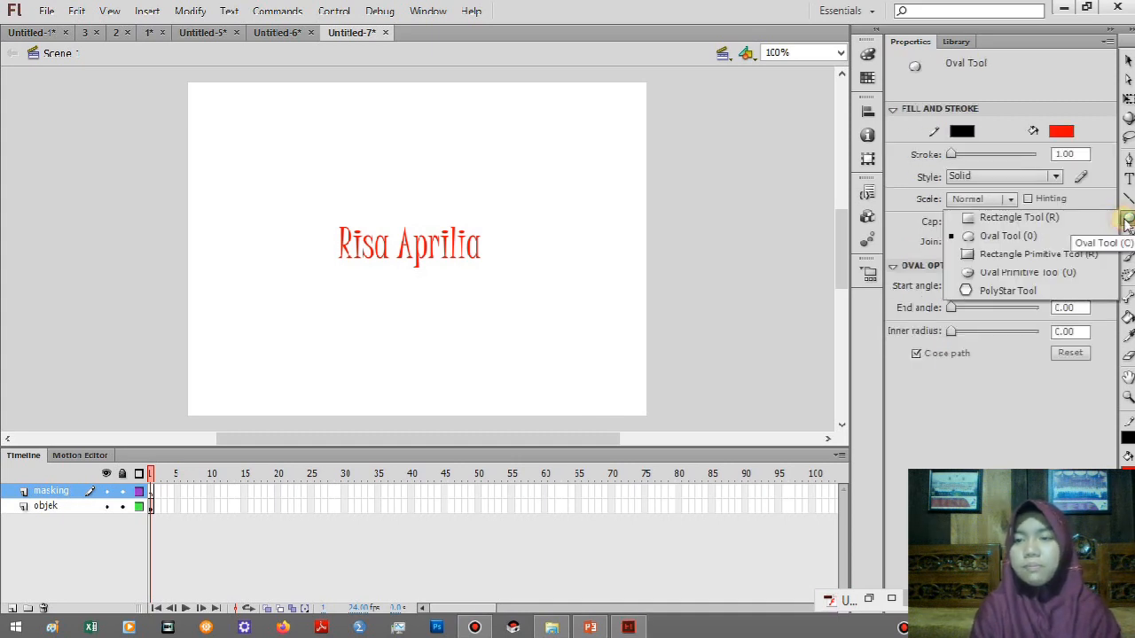
pyautogui.click(1030, 237)
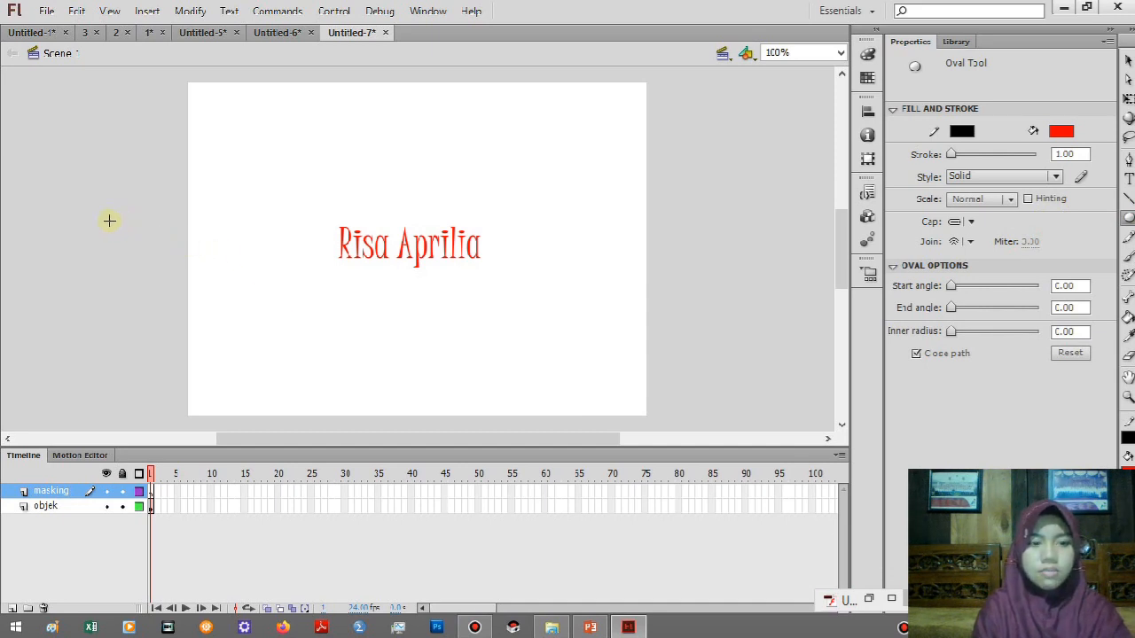
pyautogui.moveTo(109, 219)
pyautogui.mouseDown()
pyautogui.moveTo(192, 304)
pyautogui.moveTo(178, 298)
pyautogui.mouseUp()
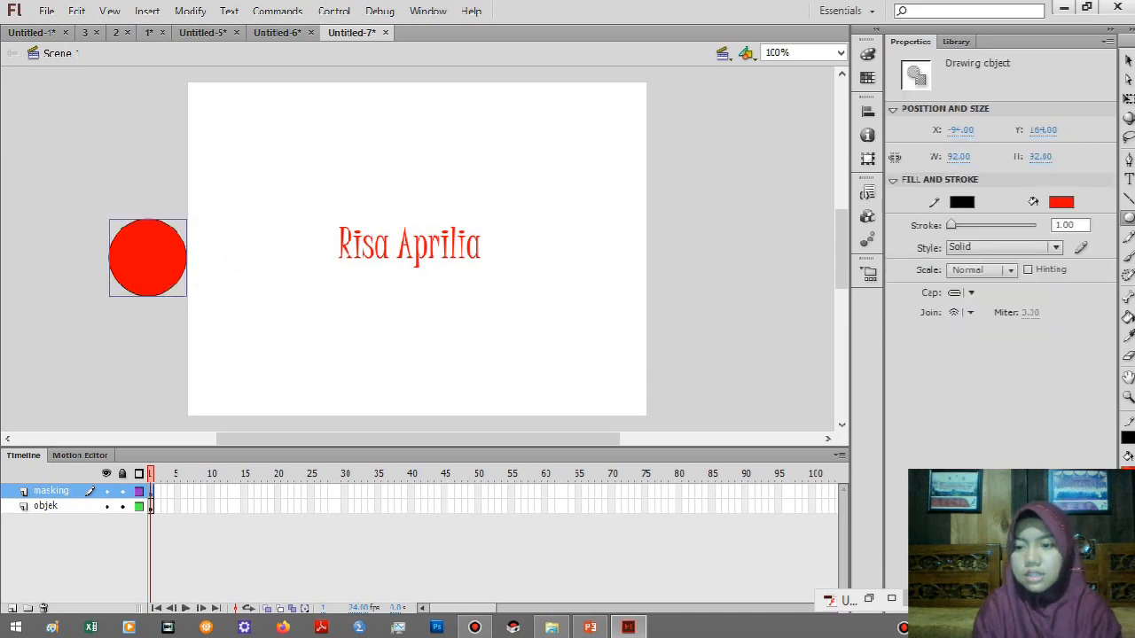
pyautogui.click(1128, 472)
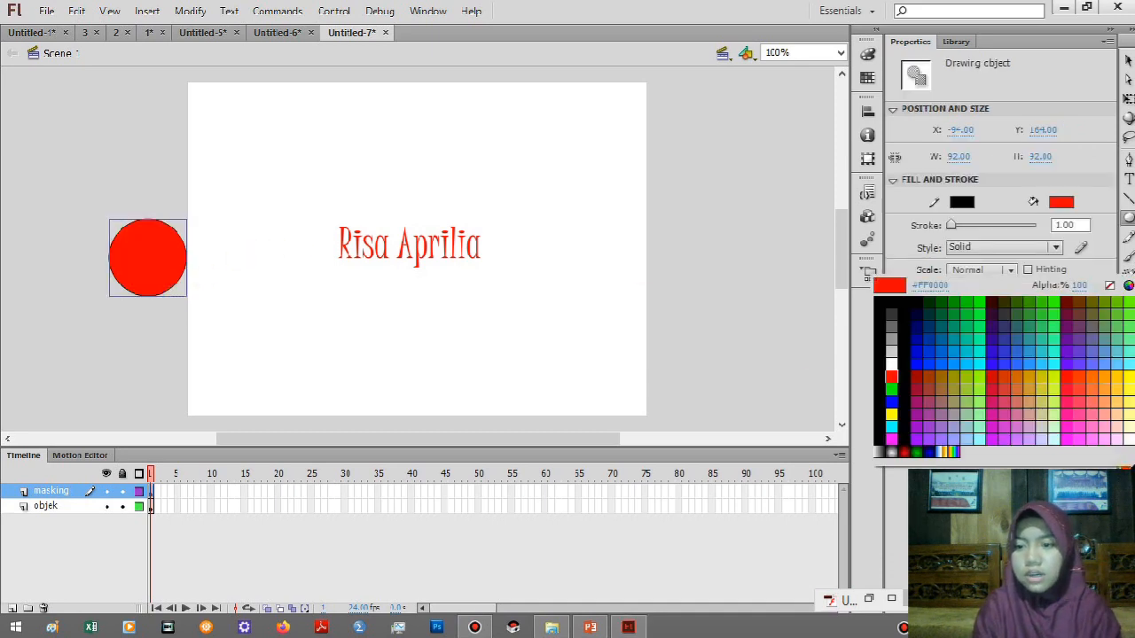
pyautogui.click(982, 304)
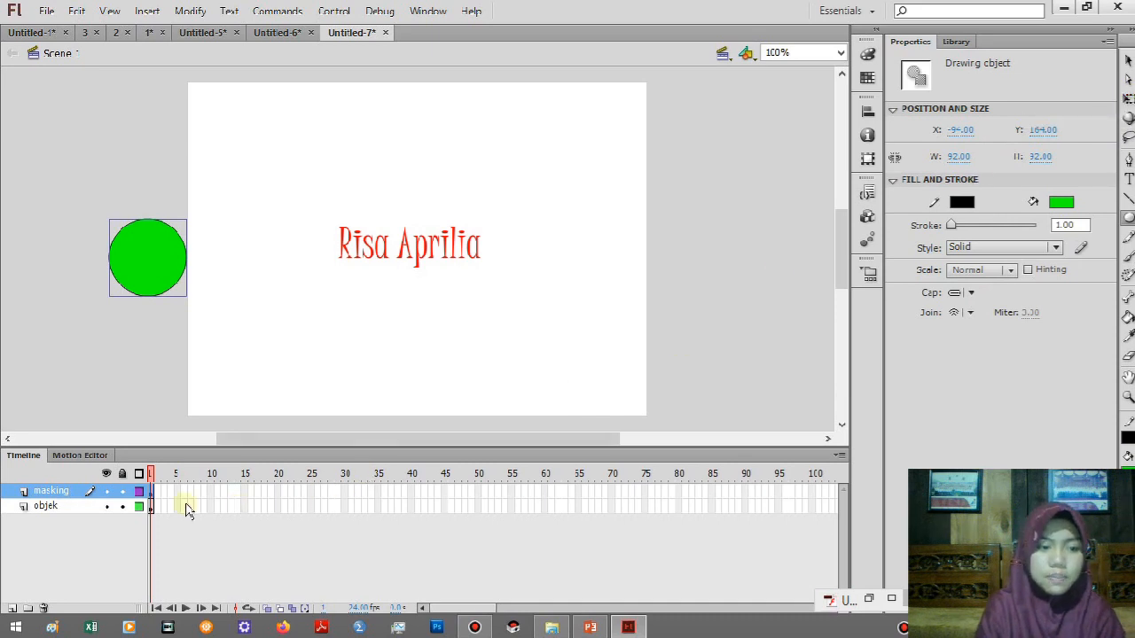
# Insert keyframes at frame 60 of the objek and masking layers.
pyautogui.click(153, 507)
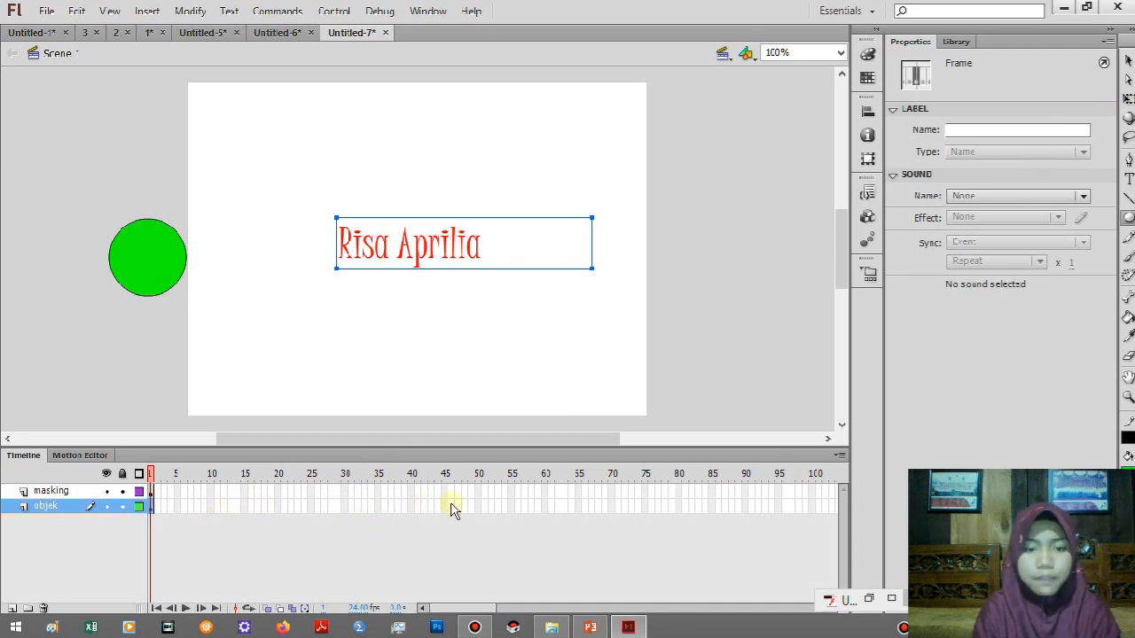
pyautogui.click(544, 506)
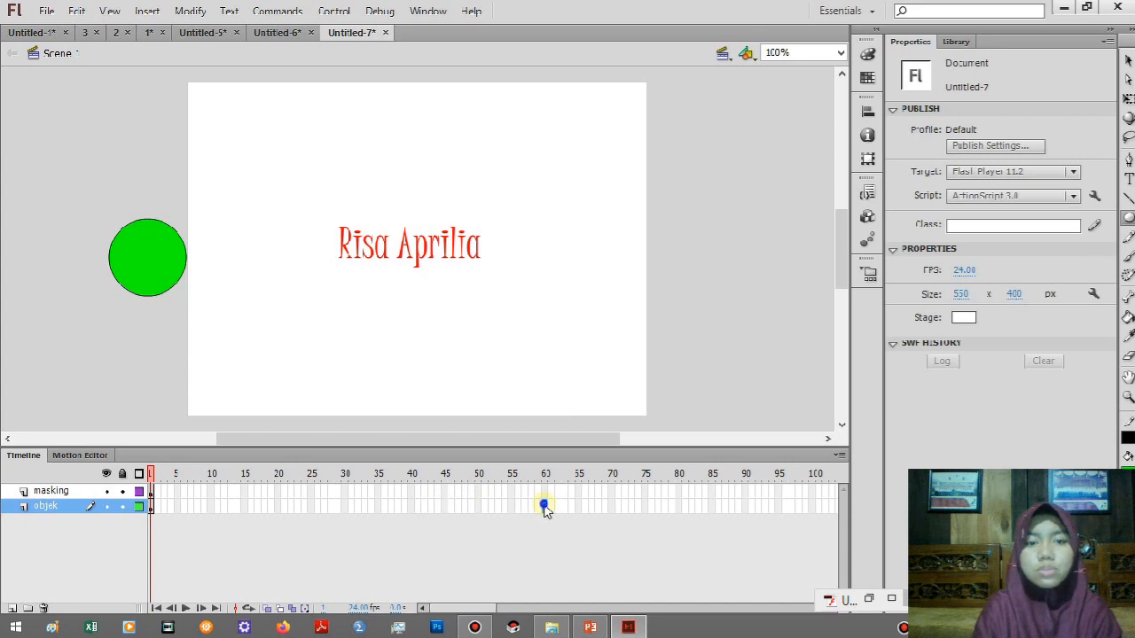
pyautogui.rightClick(545, 507)
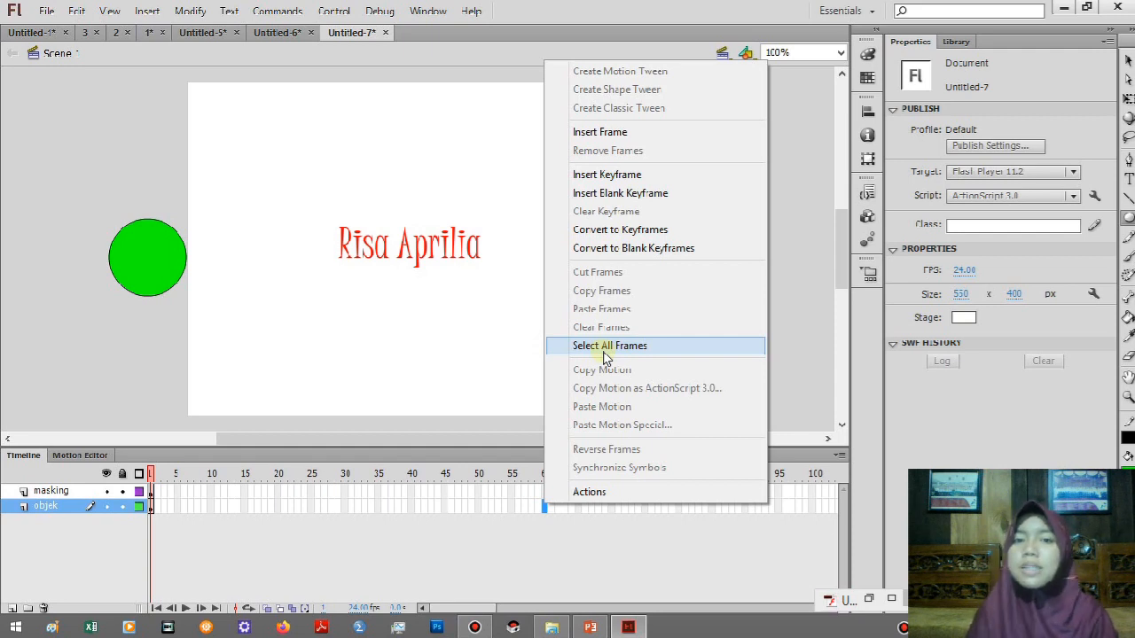
pyautogui.click(606, 175)
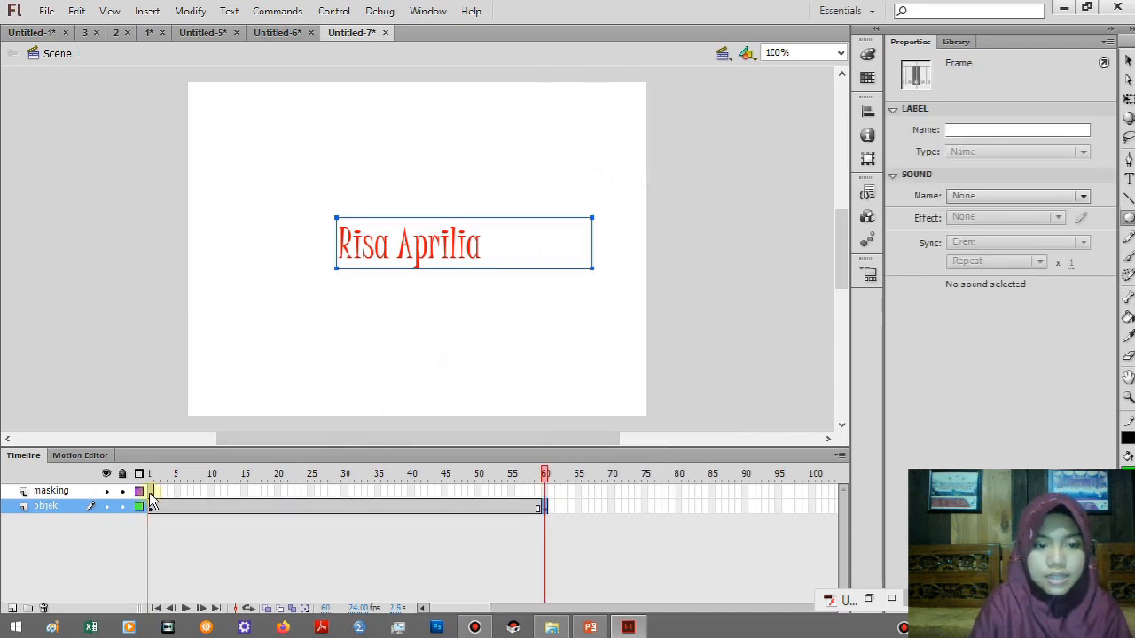
pyautogui.click(545, 493)
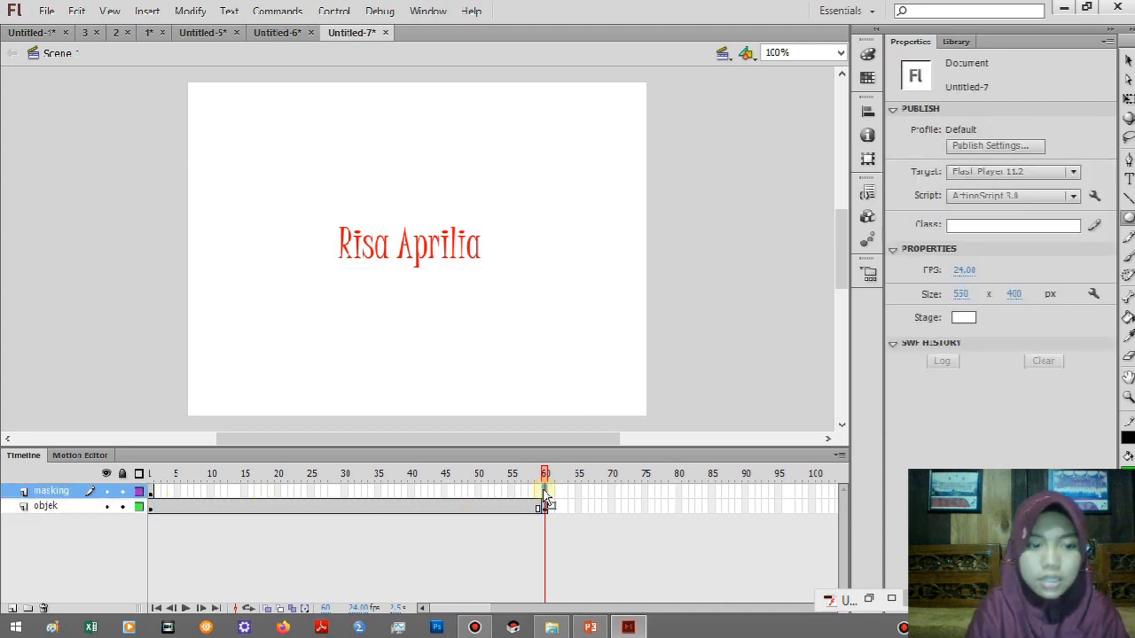
pyautogui.rightClick(546, 499)
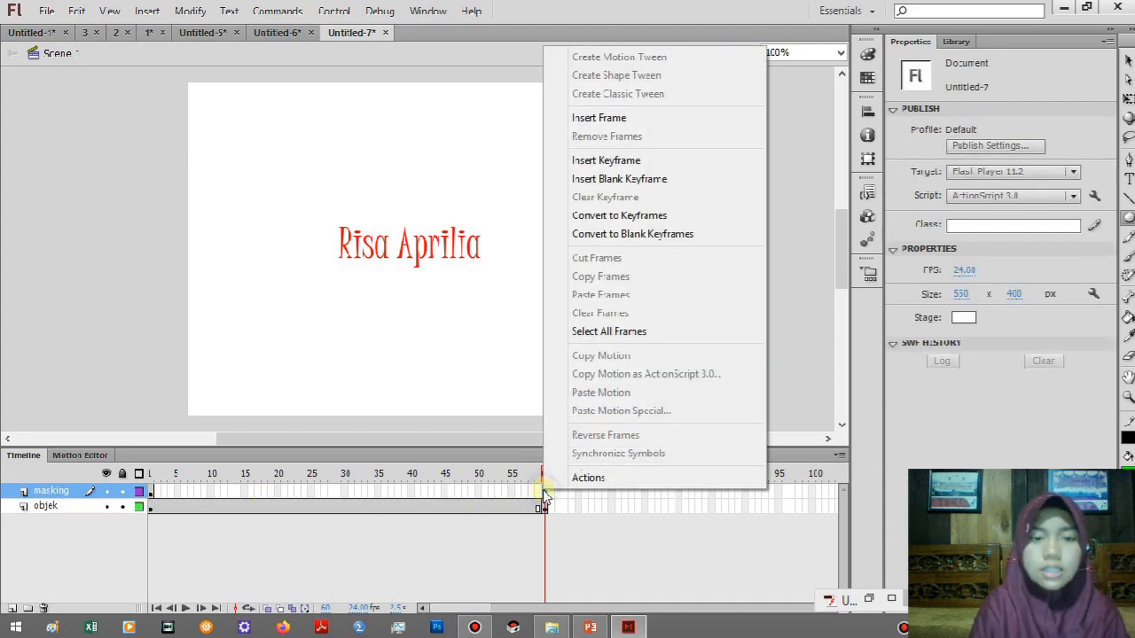
pyautogui.click(595, 163)
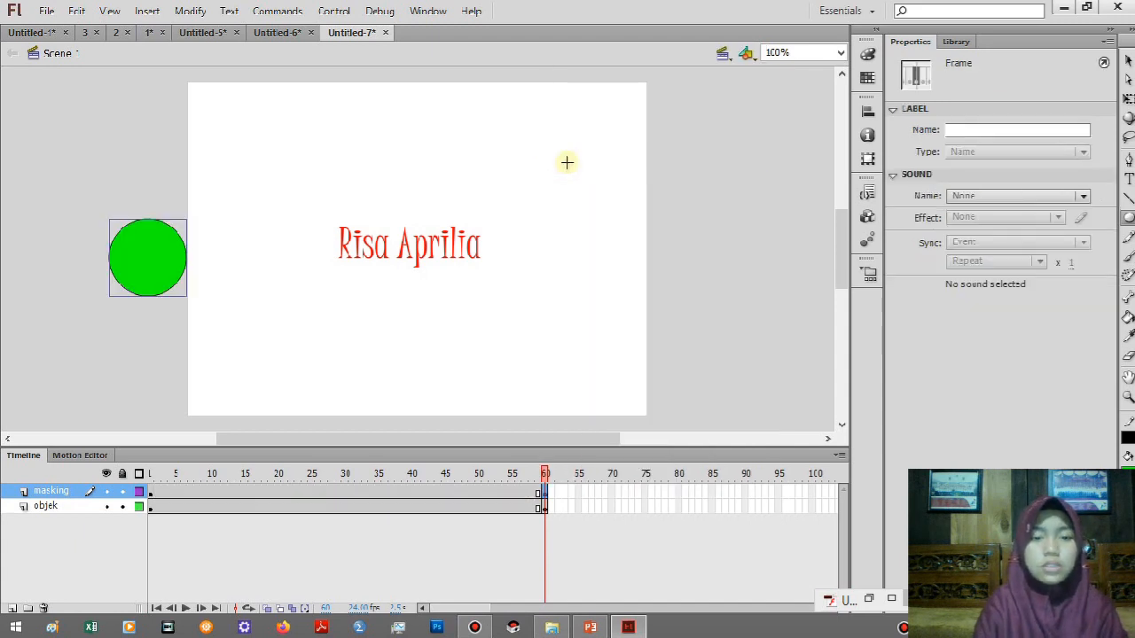
# At frame 1 of the masking layer, move the green circle level with the text, to about X -92, Y 151.
pyautogui.click(1127, 60)
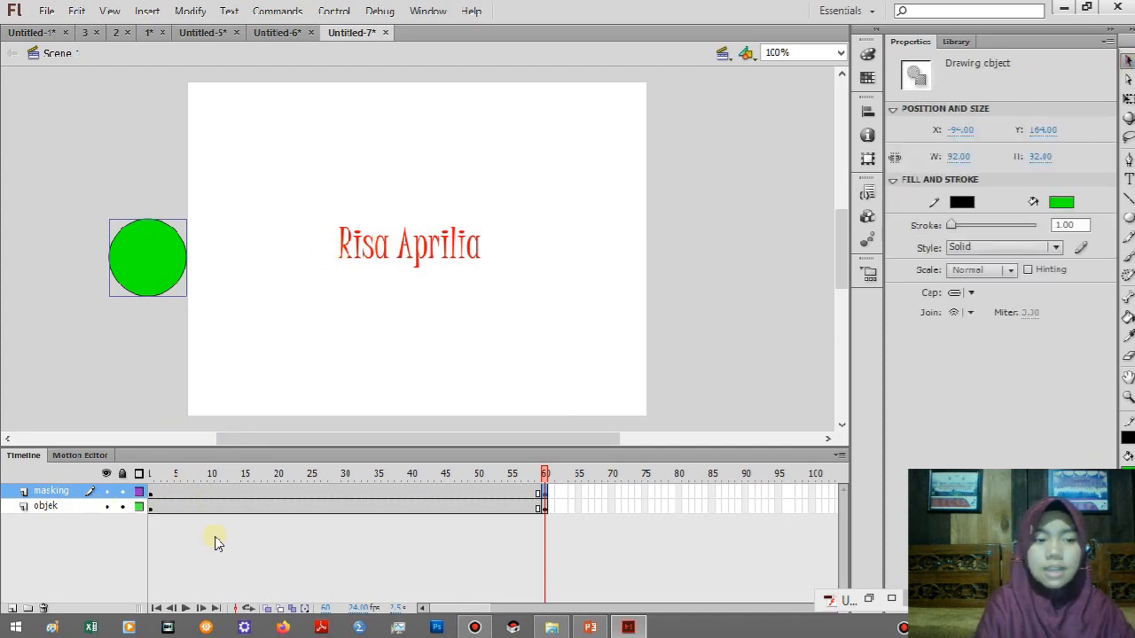
pyautogui.click(149, 492)
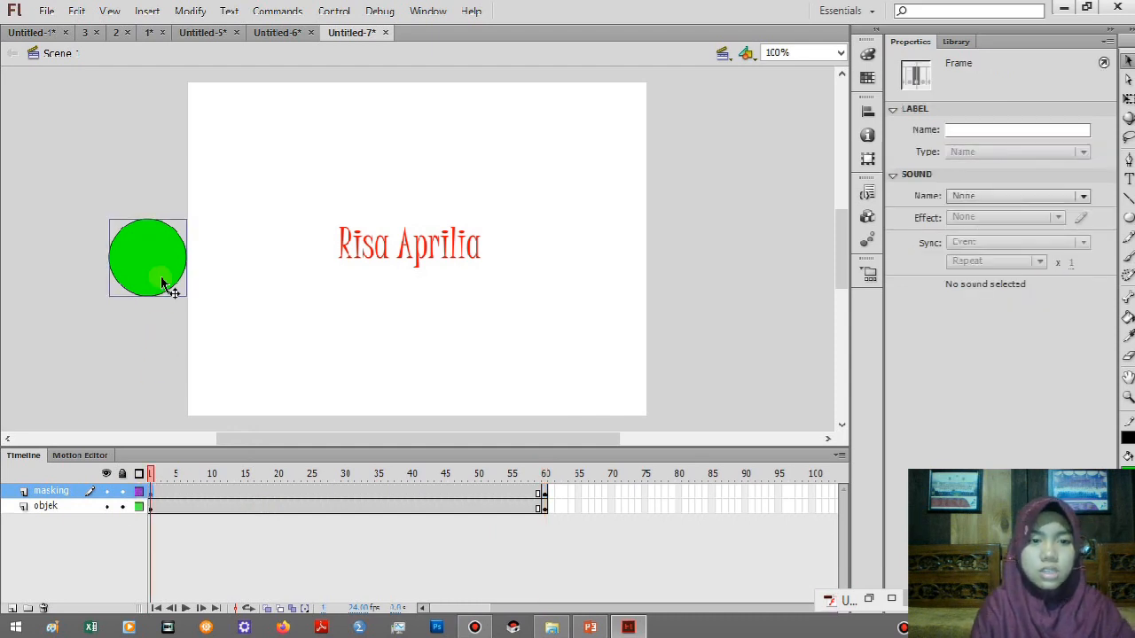
pyautogui.moveTo(130, 254)
pyautogui.mouseDown()
pyautogui.moveTo(135, 237)
pyautogui.moveTo(124, 243)
pyautogui.mouseUp()
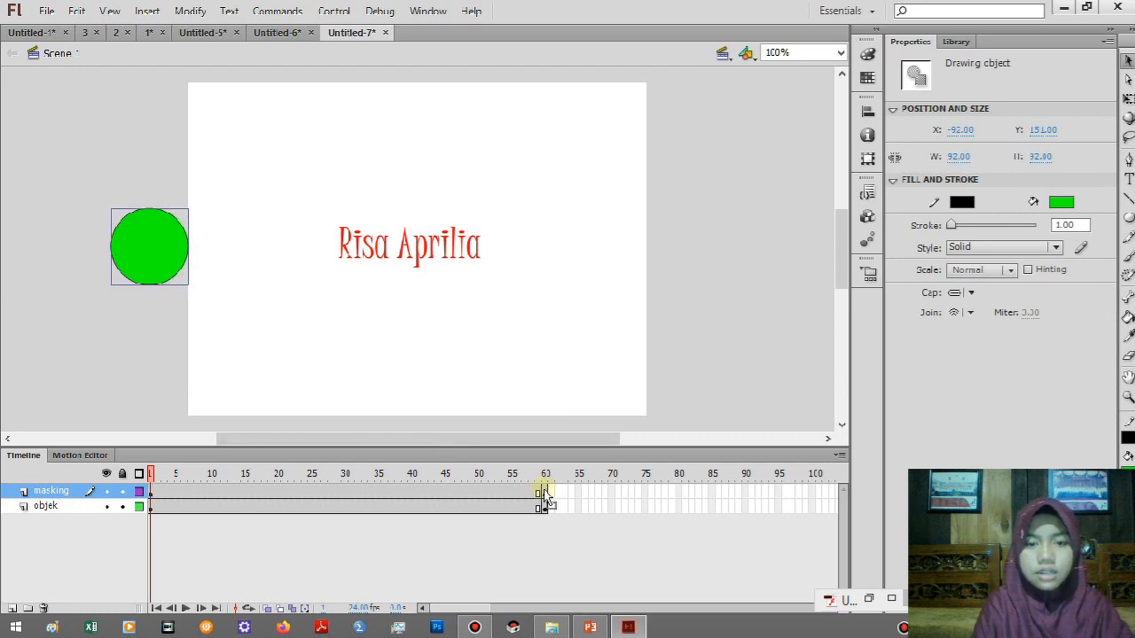
# At frame 60 of the masking layer, move the green circle to about X 551, Y 162, and create a classic tween between its keyframes.
pyautogui.click(544, 493)
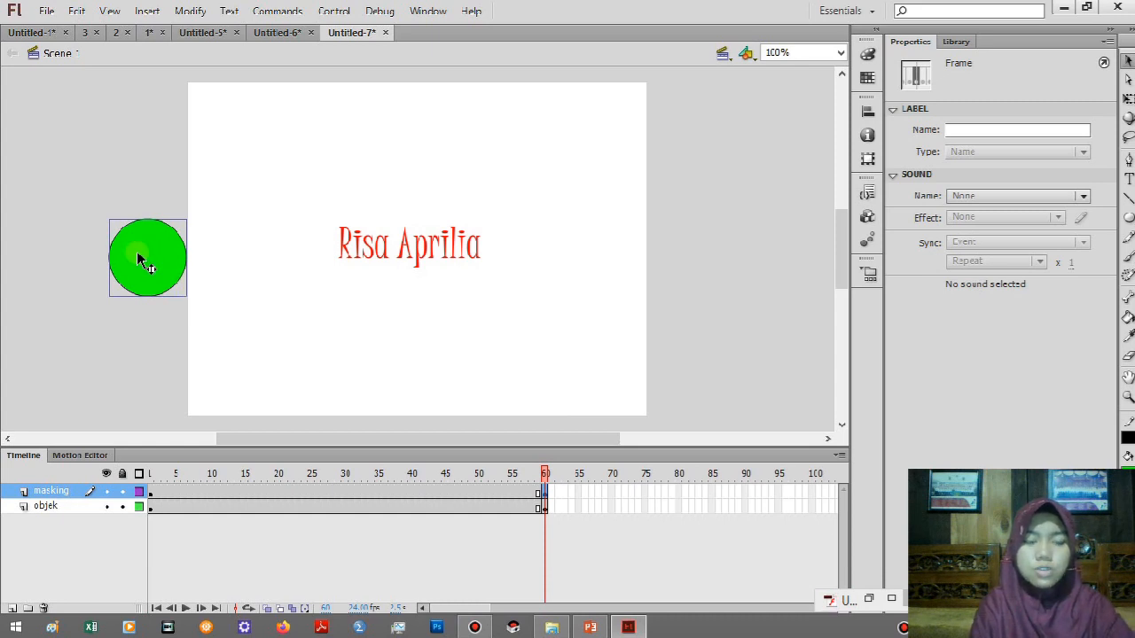
pyautogui.moveTo(140, 258)
pyautogui.mouseDown()
pyautogui.moveTo(397, 286)
pyautogui.moveTo(687, 271)
pyautogui.moveTo(677, 272)
pyautogui.mouseUp()
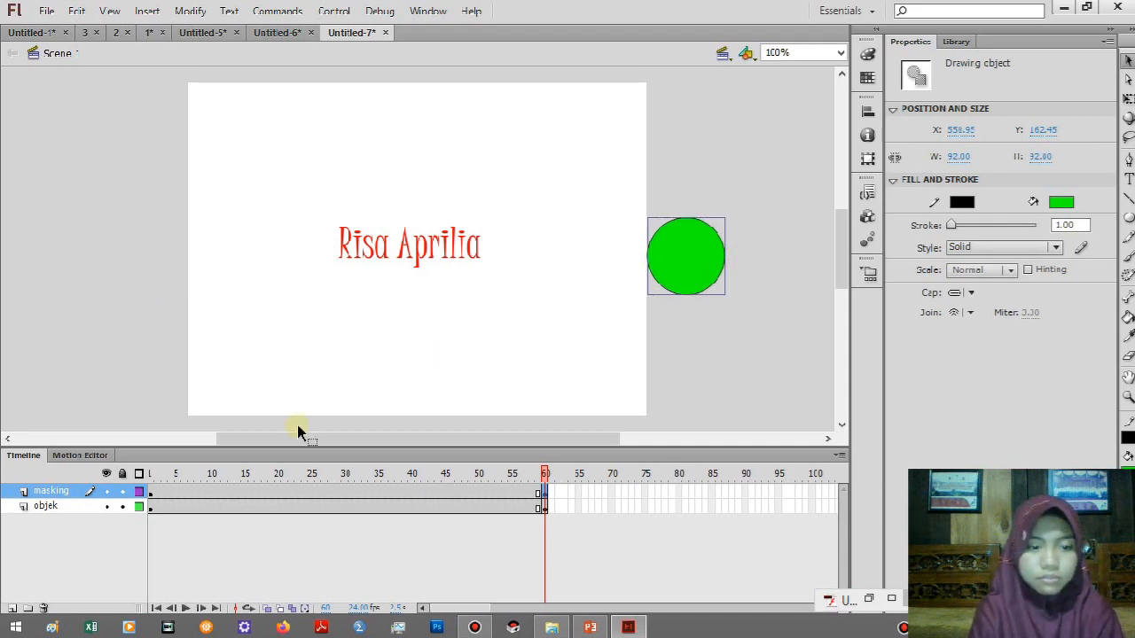
pyautogui.click(351, 497)
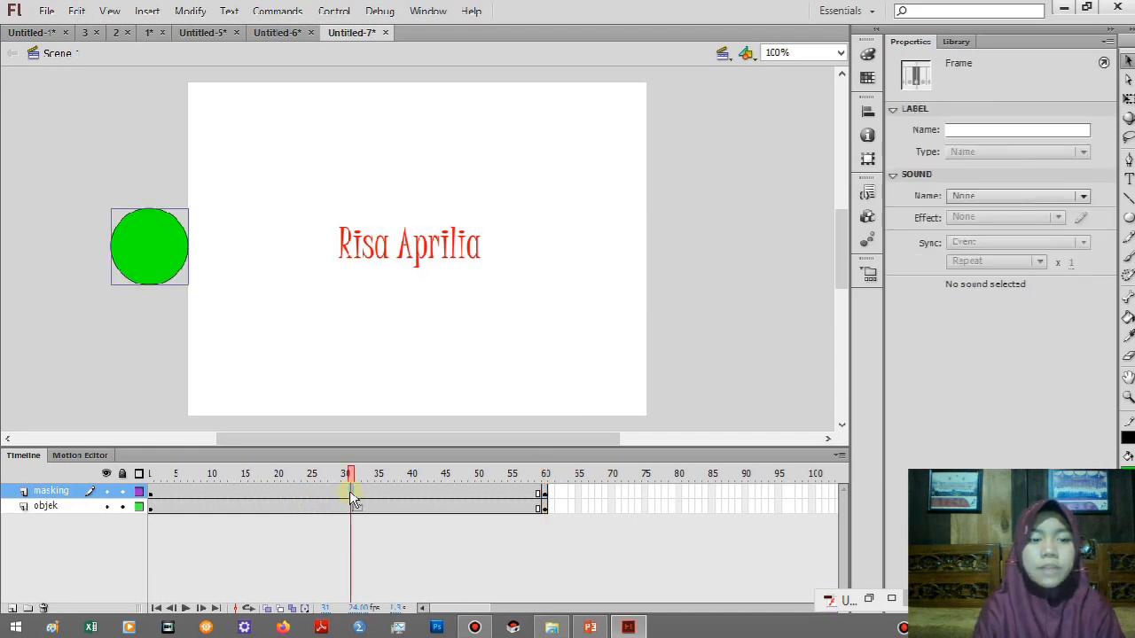
pyautogui.rightClick(349, 498)
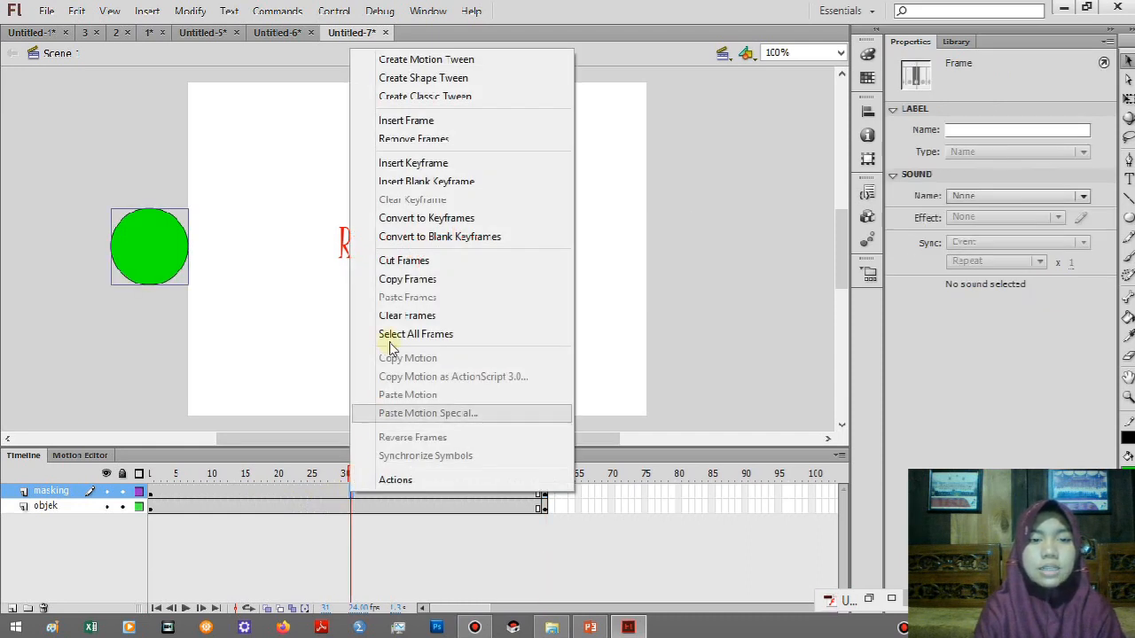
pyautogui.click(417, 98)
# Turn the masking layer into a mask for the objek layer, and test the movie in a preview window.
pyautogui.click(53, 494)
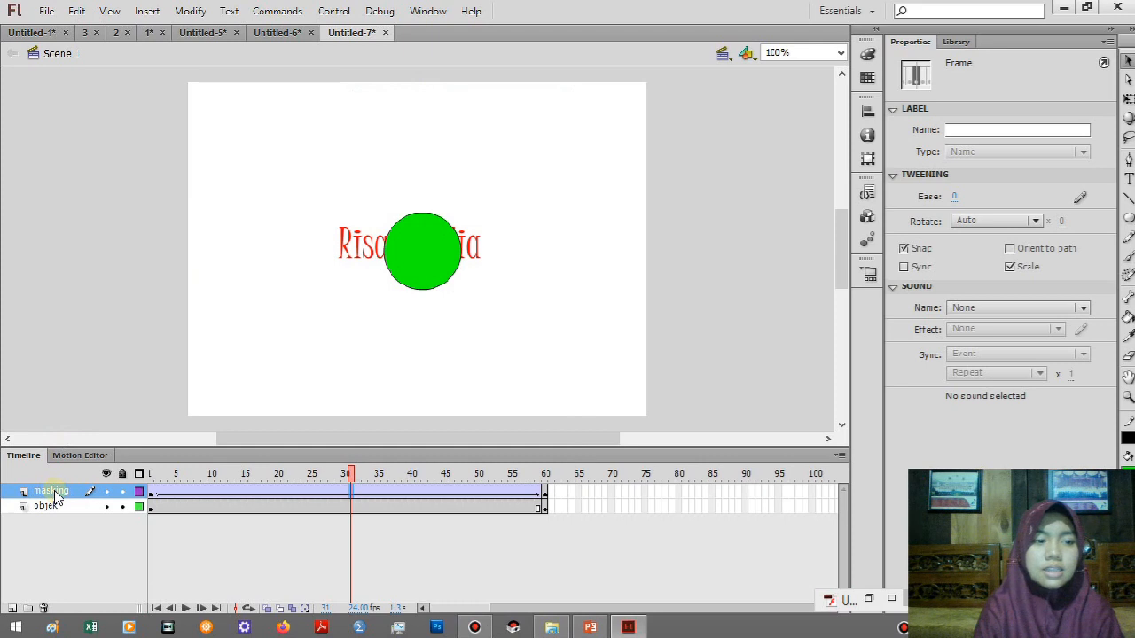
pyautogui.click(55, 496)
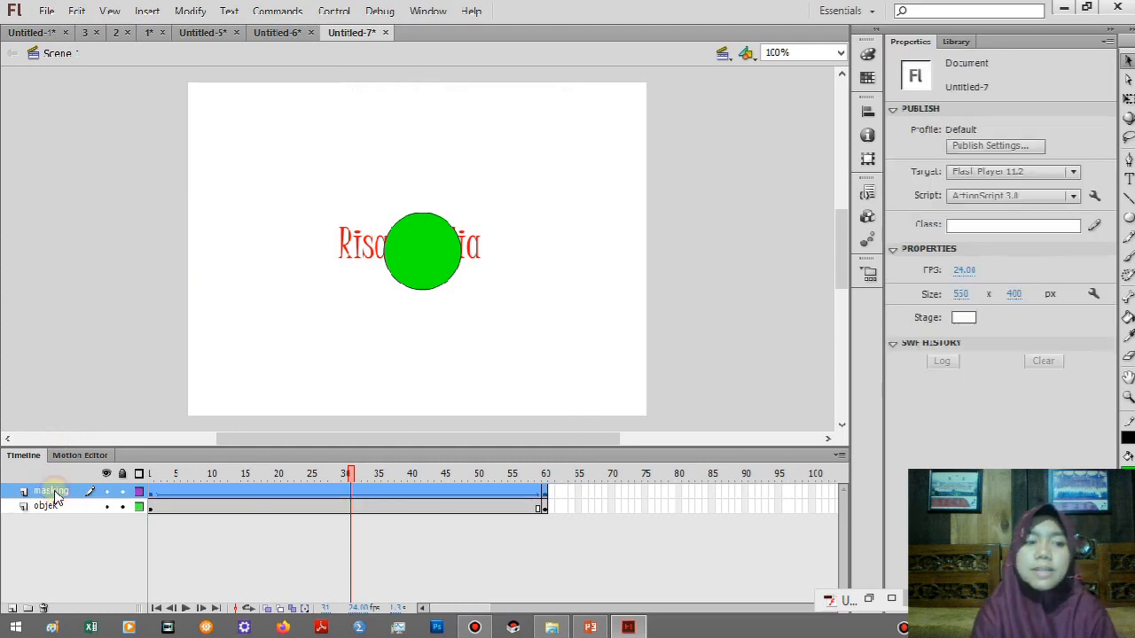
pyautogui.rightClick(53, 495)
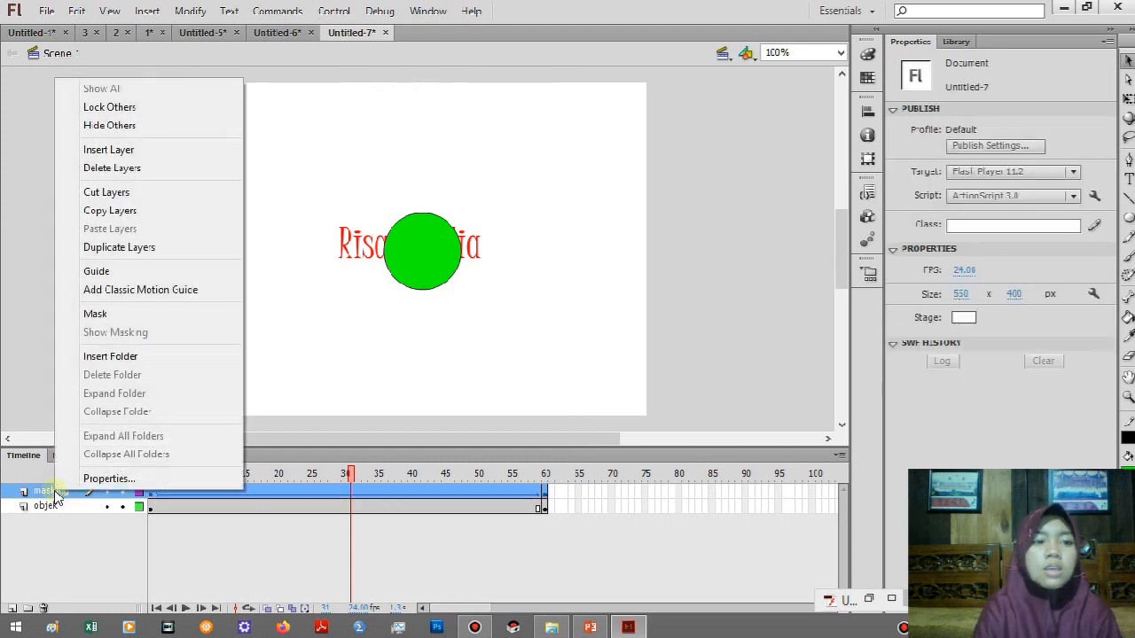
pyautogui.click(112, 316)
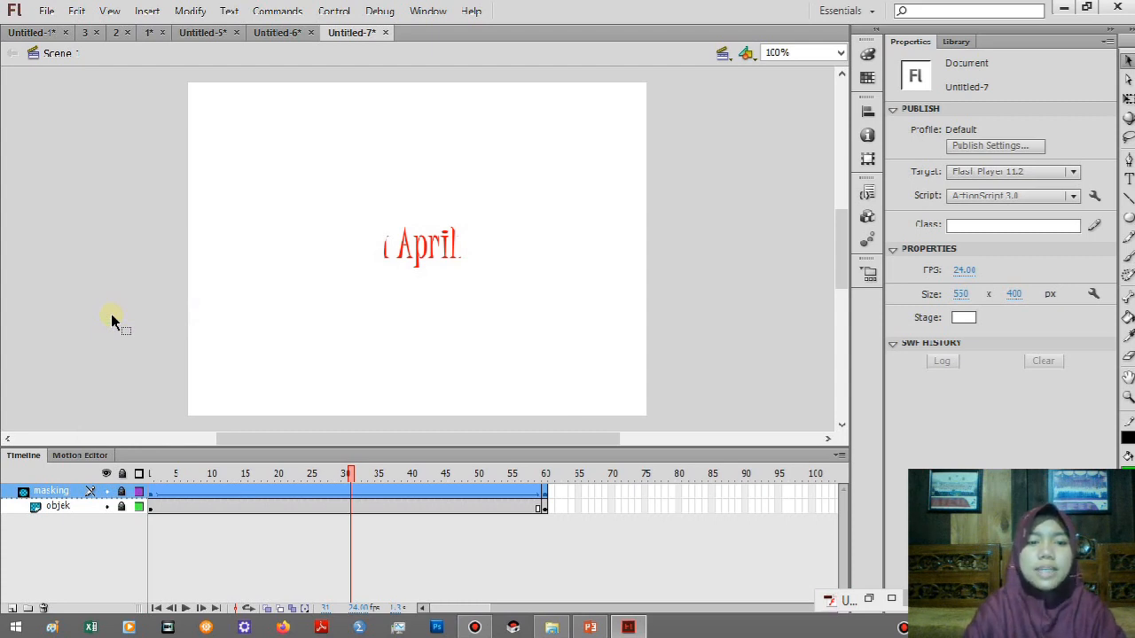
pyautogui.hotkey('ctrl', 'Return')
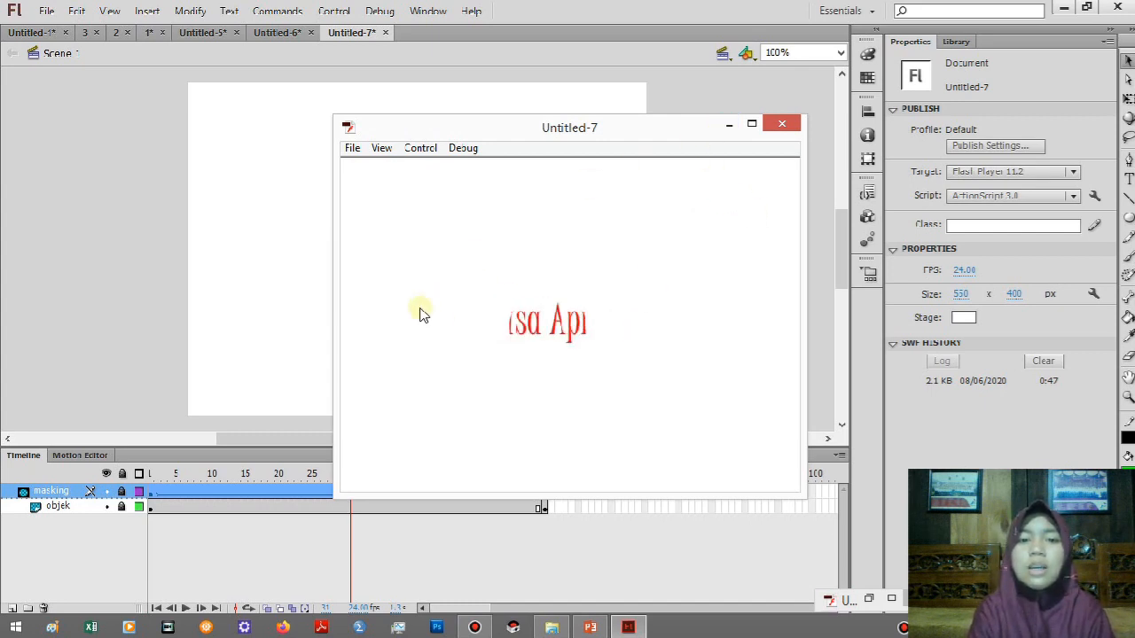
pyautogui.click(725, 127)
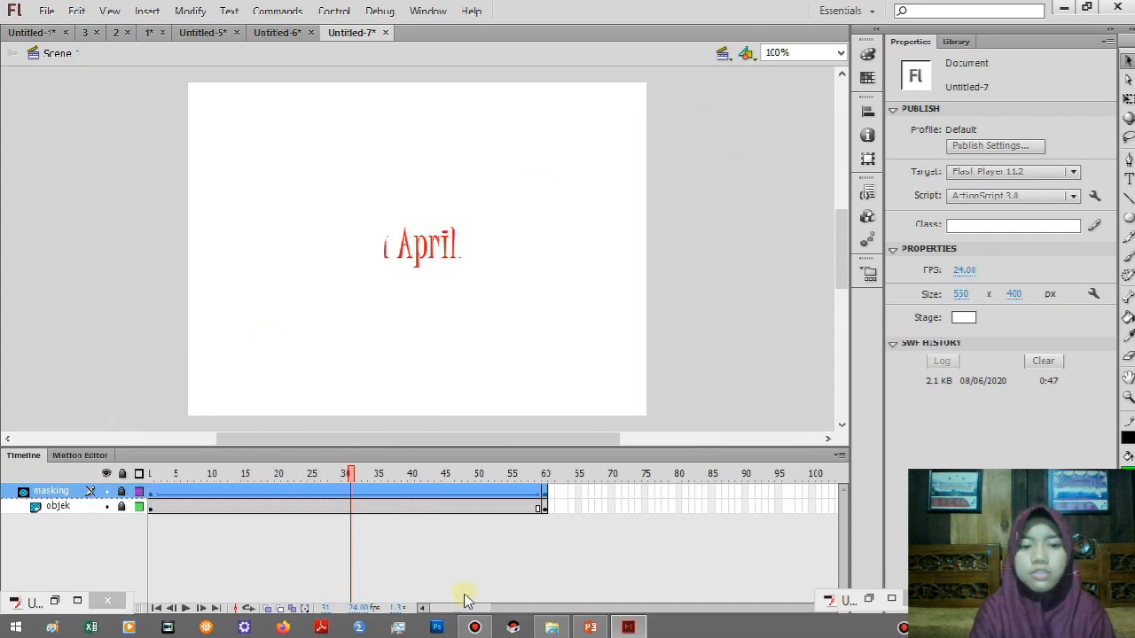
# Switch to PowerPoint and advance to slide 14 with the steps for adding audio to a Flash animation.
pyautogui.click(587, 628)
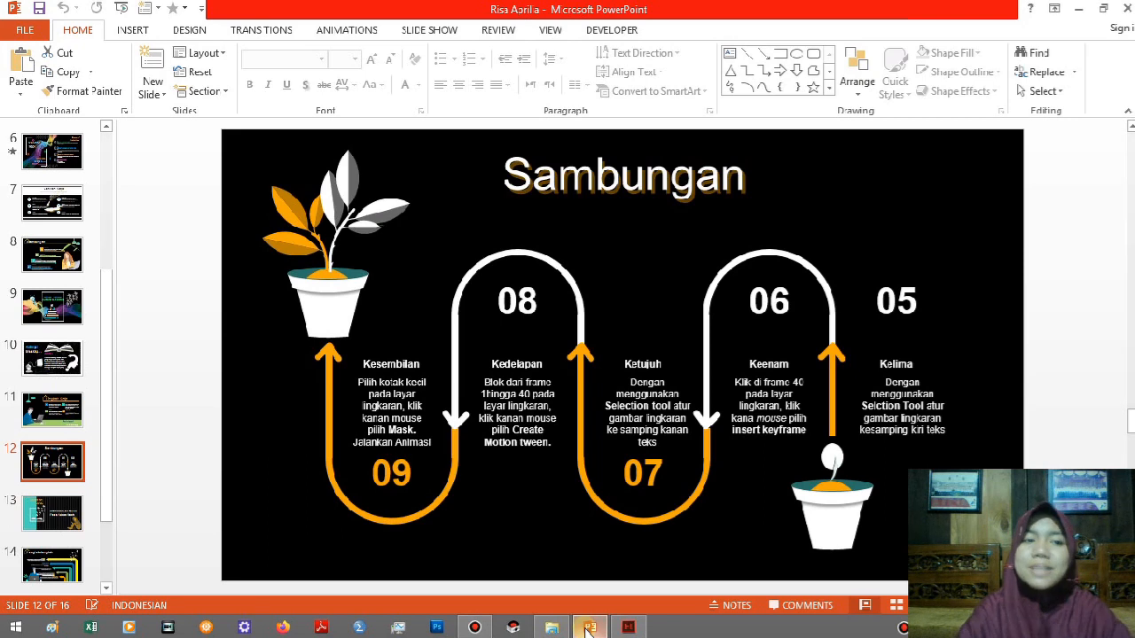
pyautogui.press('Down')
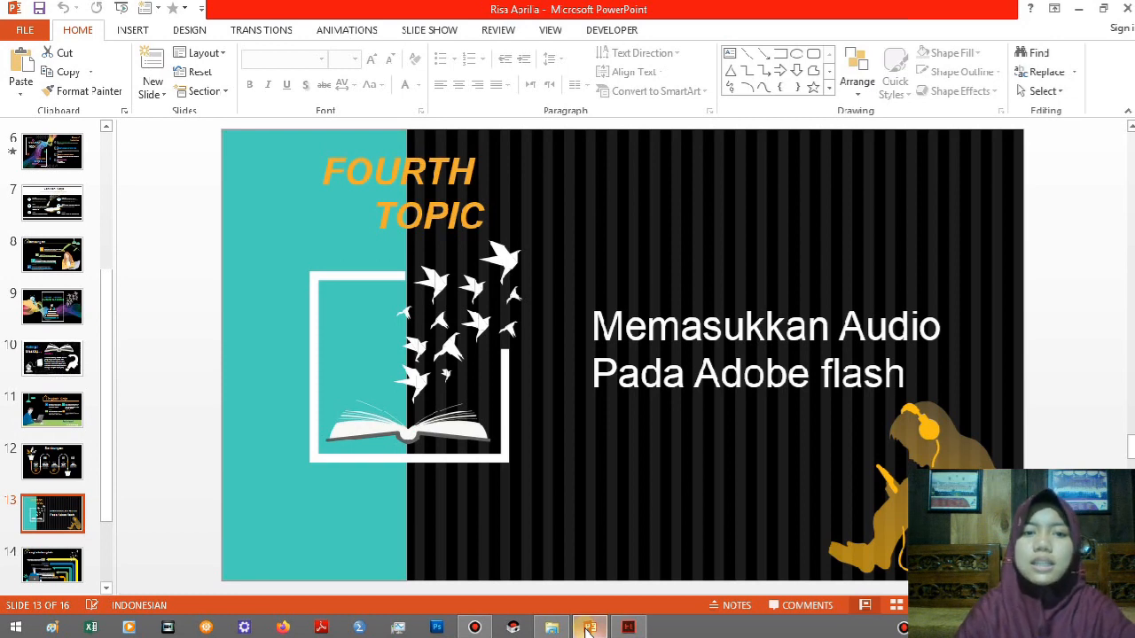
pyautogui.press('Down')
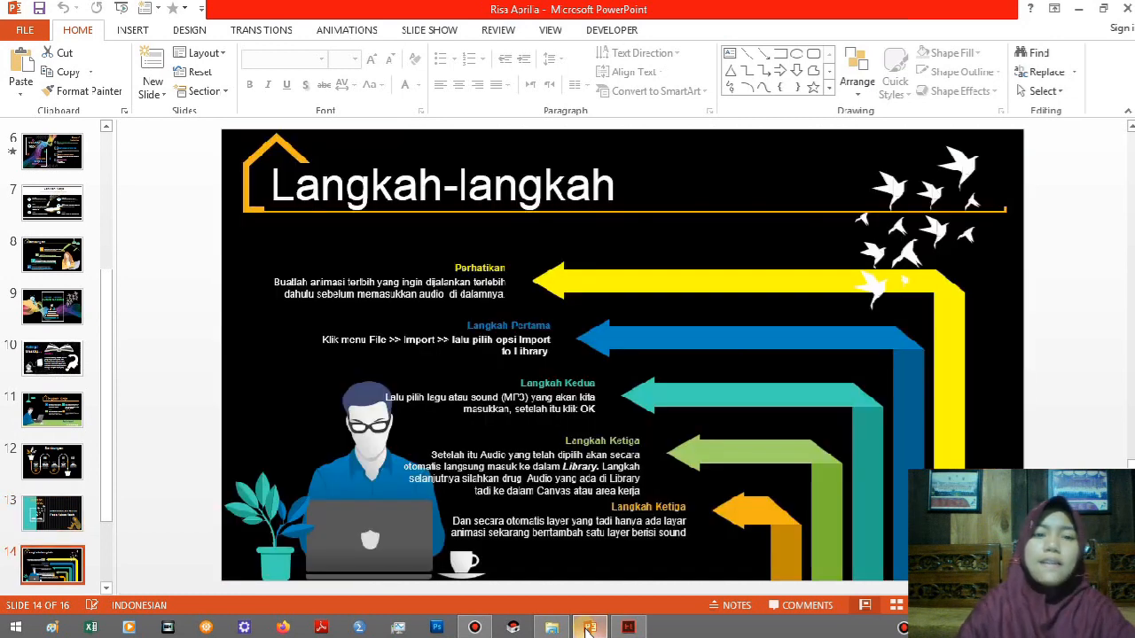
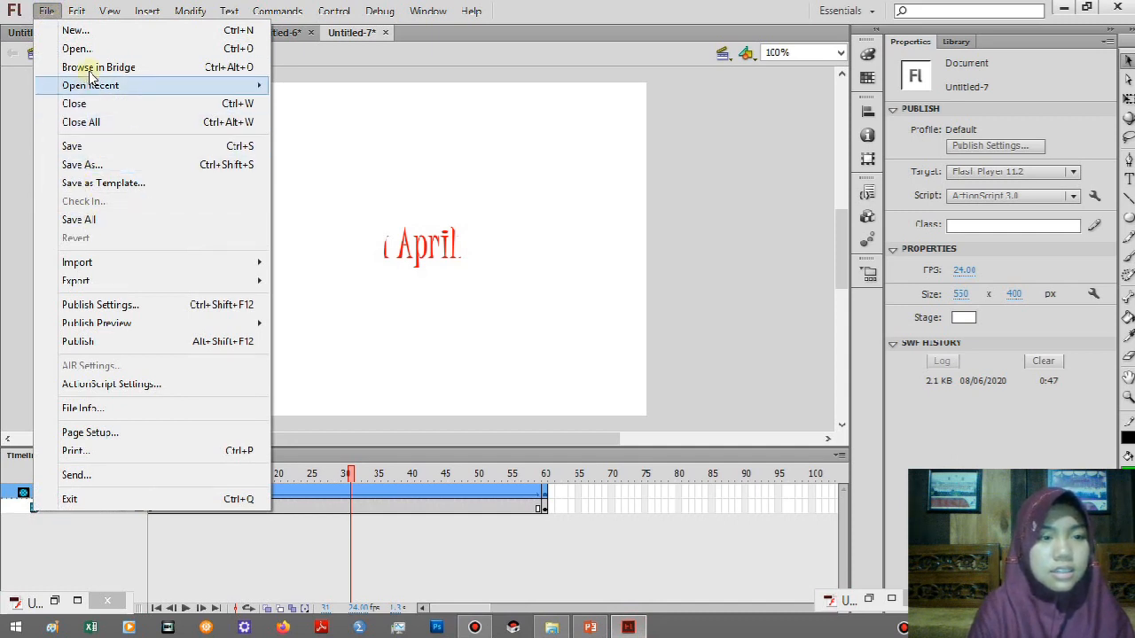
# Open the Flash document stored in the subfolder of bahan iklan ramadhan and preview its movie in a test window.
pyautogui.click(97, 54)
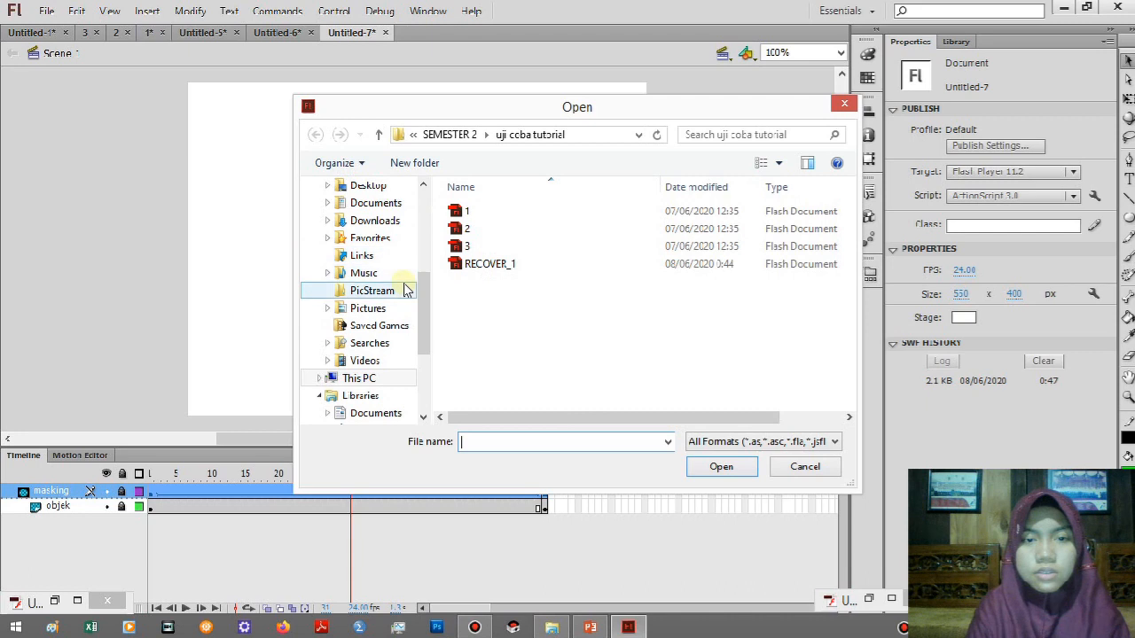
pyautogui.click(453, 136)
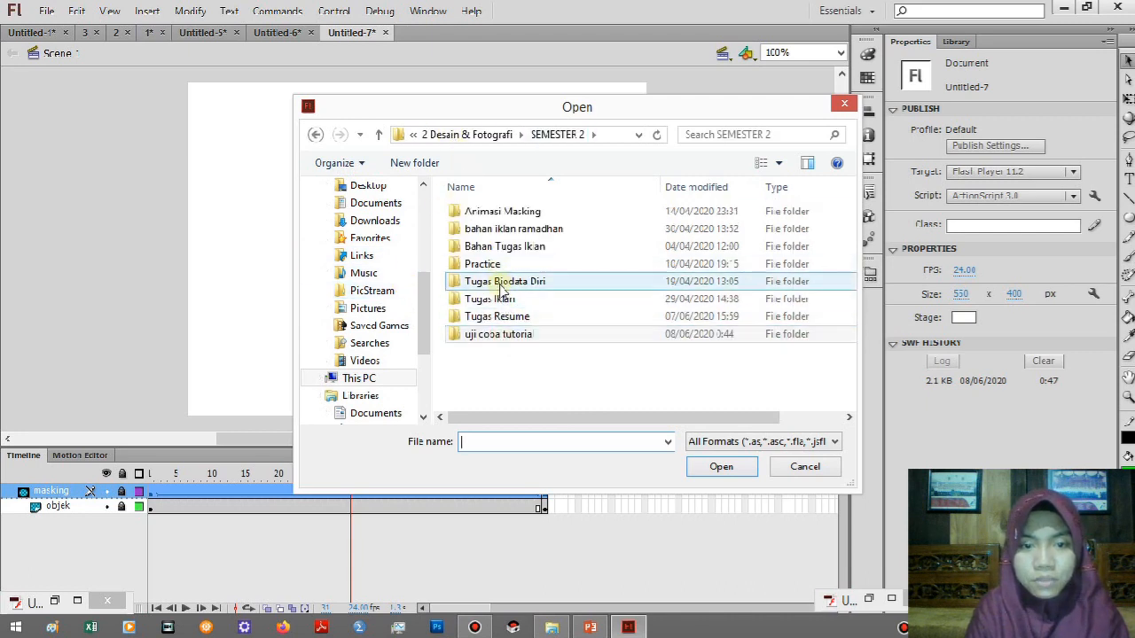
pyautogui.doubleClick(519, 232)
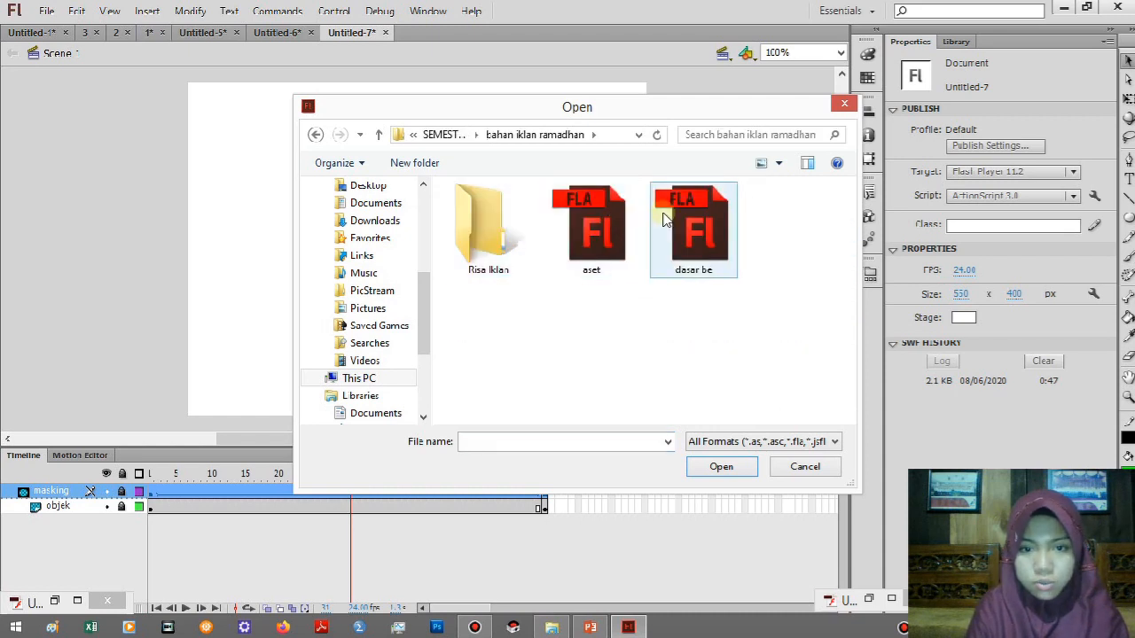
pyautogui.doubleClick(489, 234)
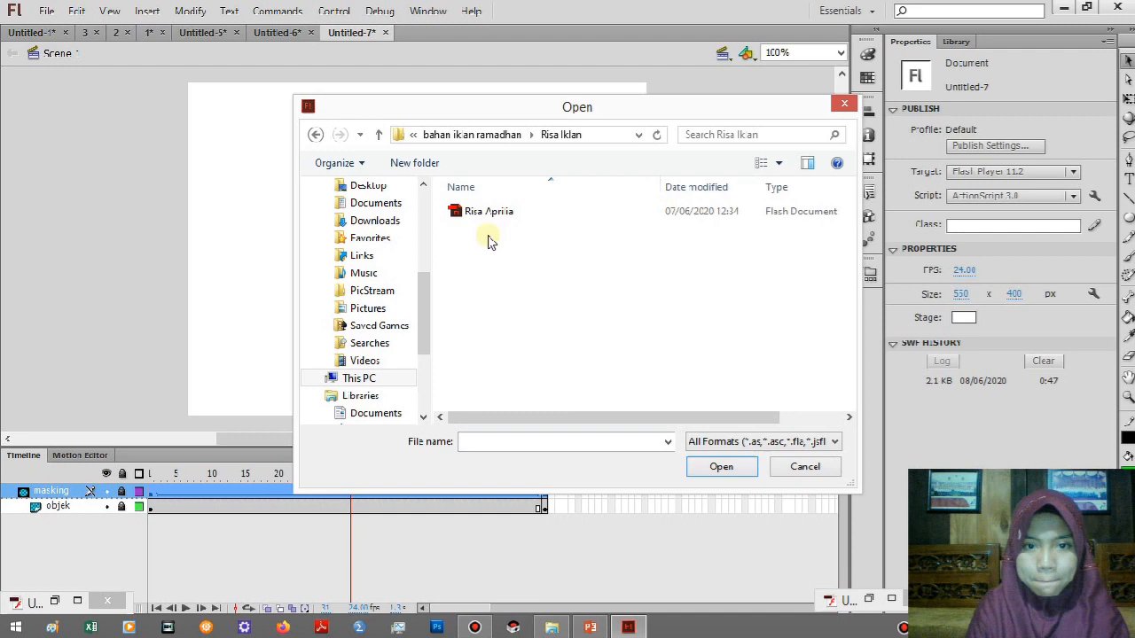
pyautogui.doubleClick(471, 221)
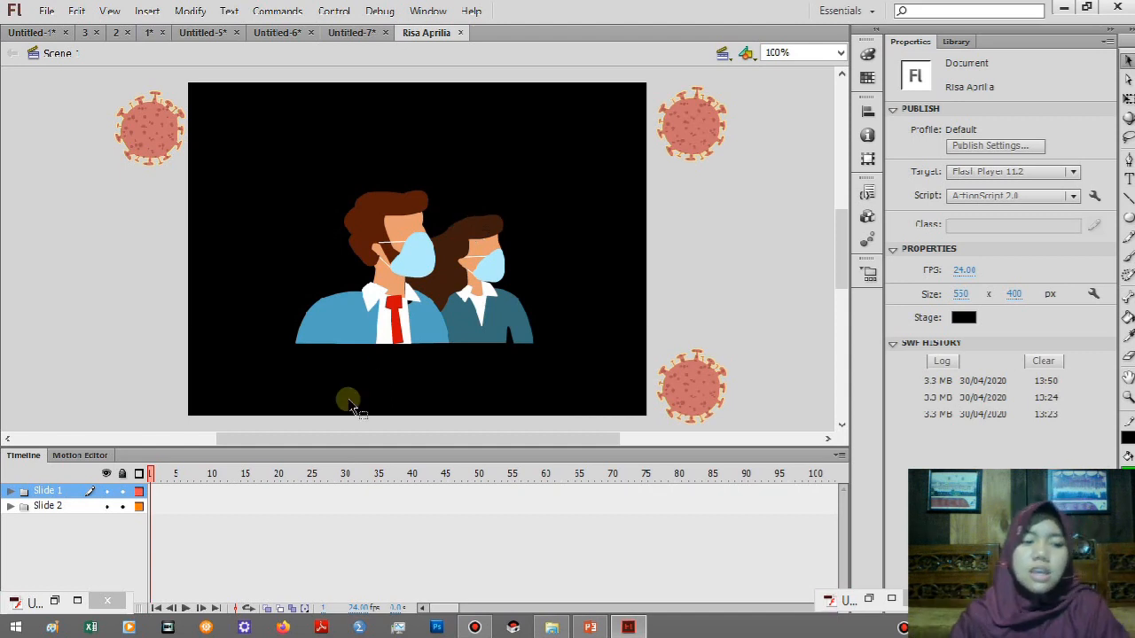
pyautogui.hotkey('ctrl', 'Return')
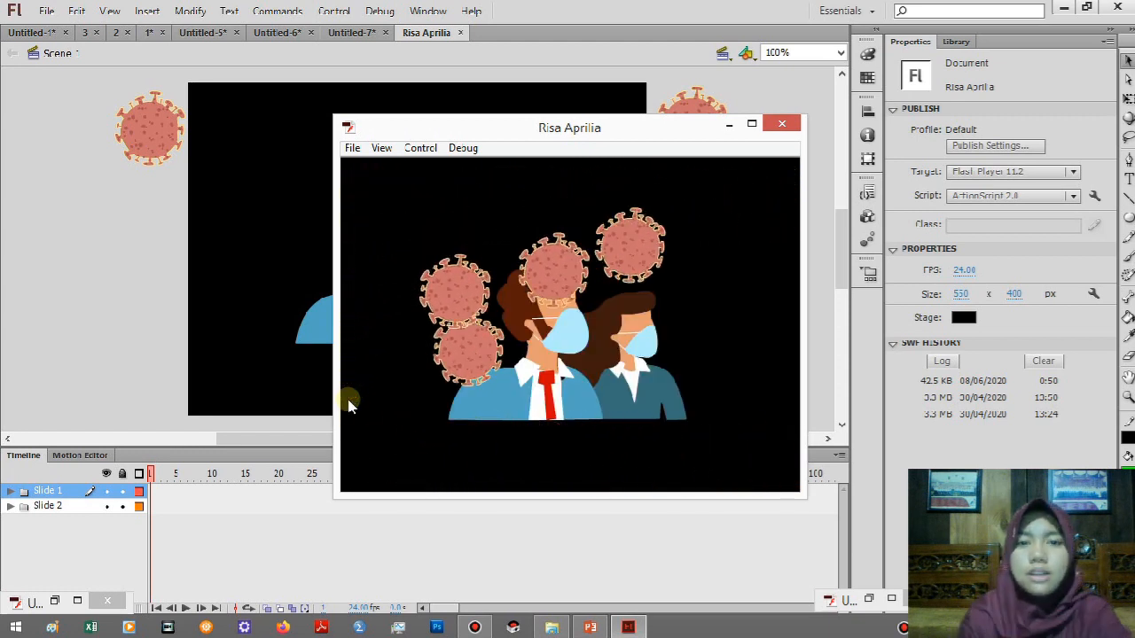
pyautogui.click(796, 126)
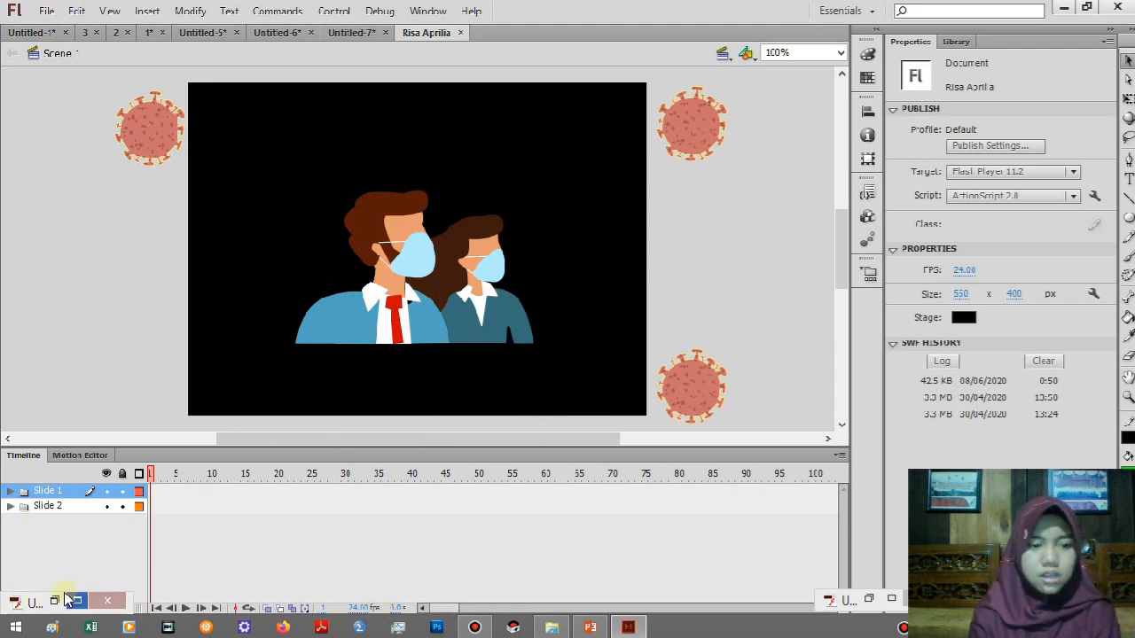
# Move the minimized preview window away from the timeline's layer controls and add a new layer above Slide 1.
pyautogui.rightClick(39, 604)
pyautogui.click(142, 596)
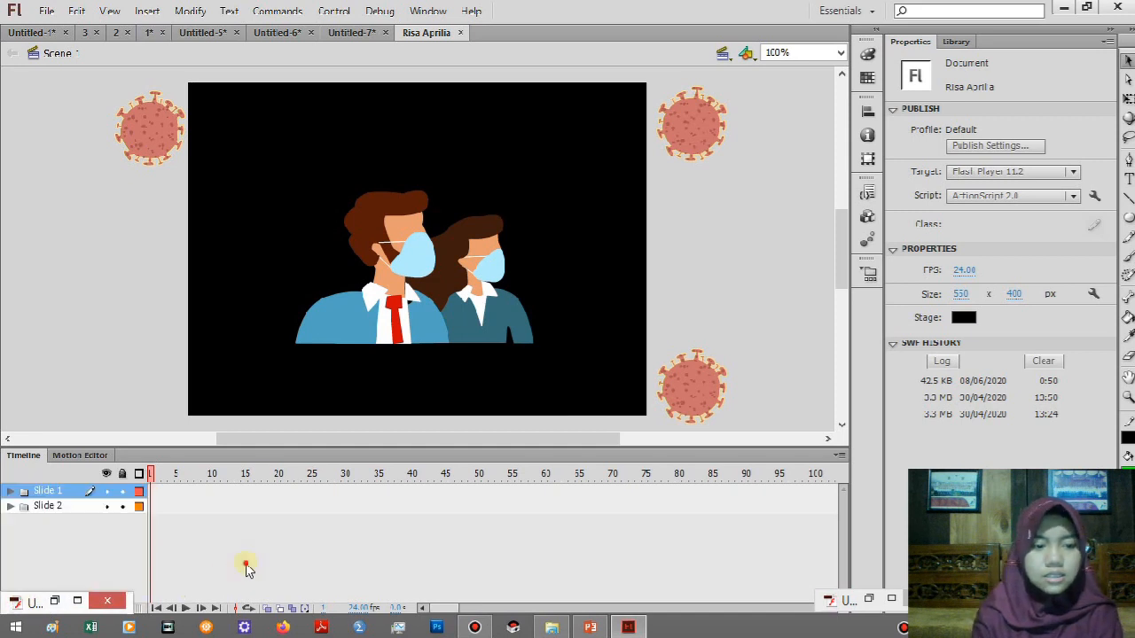
pyautogui.rightClick(26, 603)
pyautogui.click(215, 585)
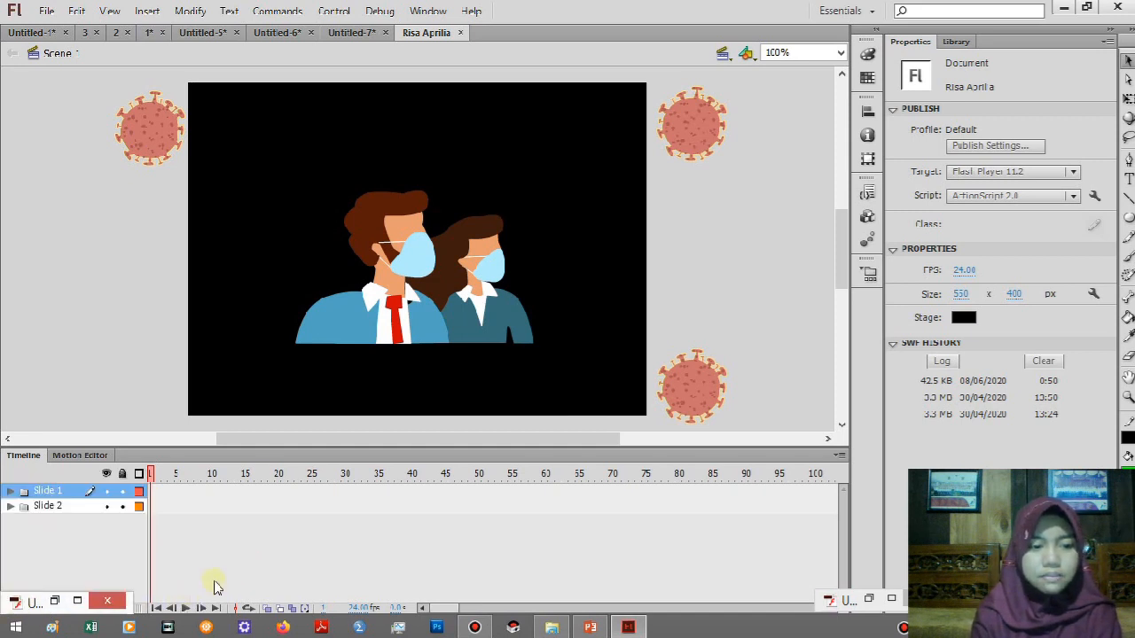
pyautogui.click(12, 605)
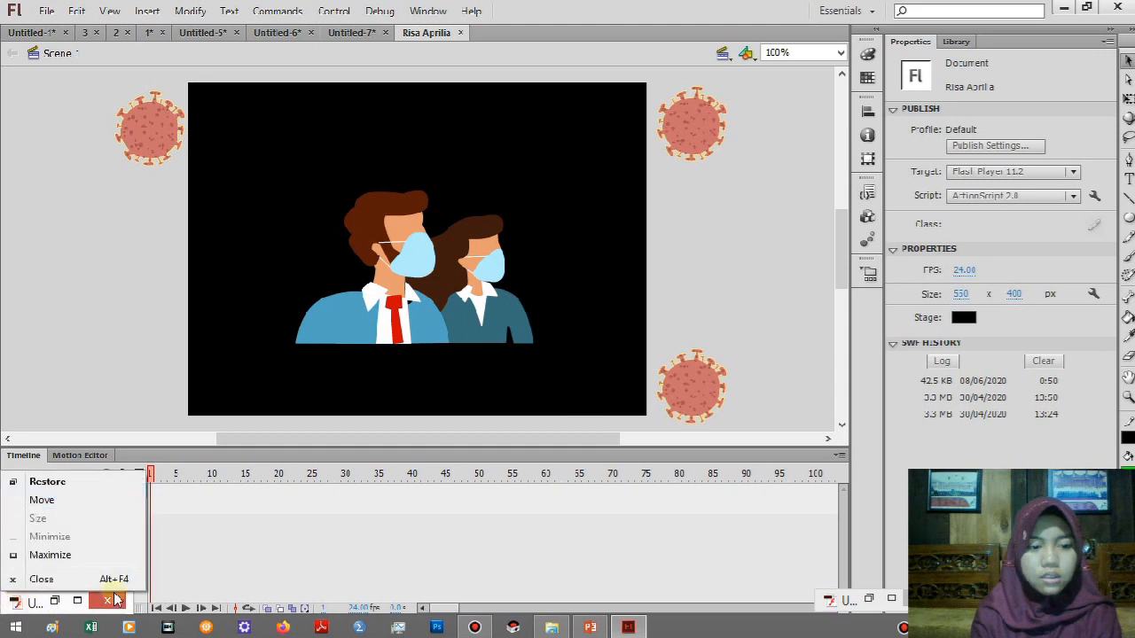
pyautogui.click(211, 585)
pyautogui.moveTo(64, 603); pyautogui.dragTo(597, 583)
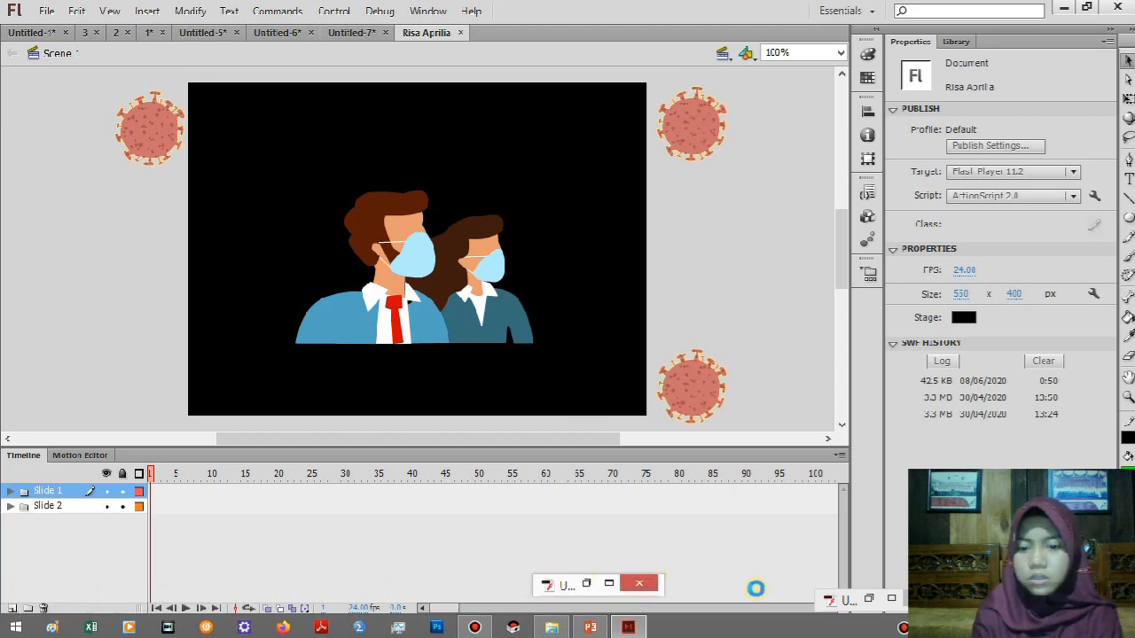
pyautogui.moveTo(755, 589); pyautogui.dragTo(758, 594)
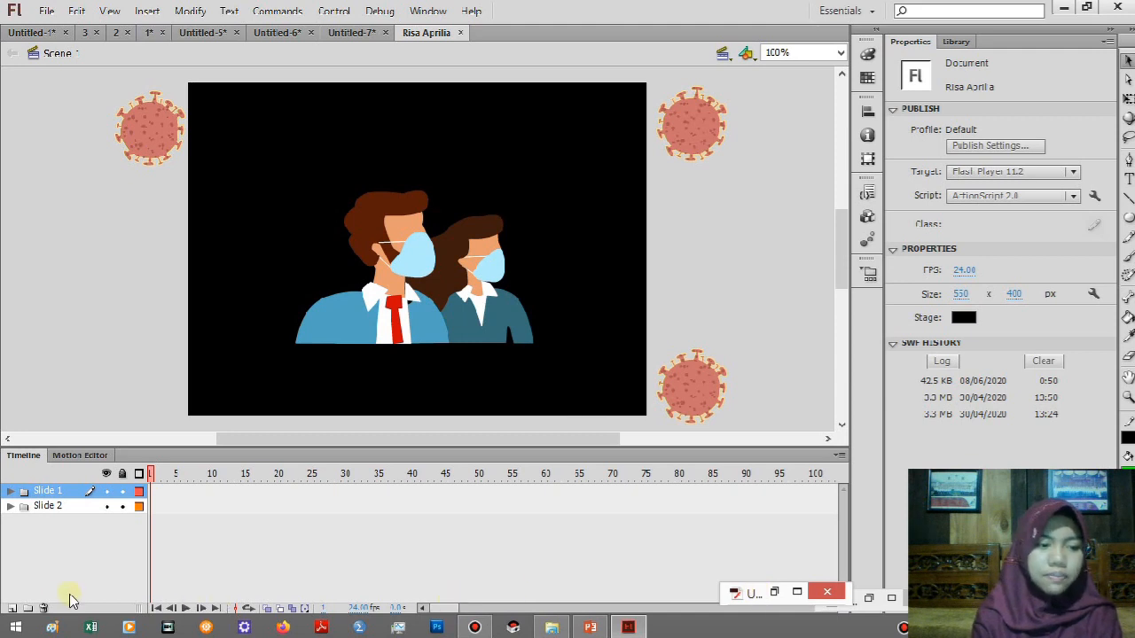
pyautogui.click(14, 609)
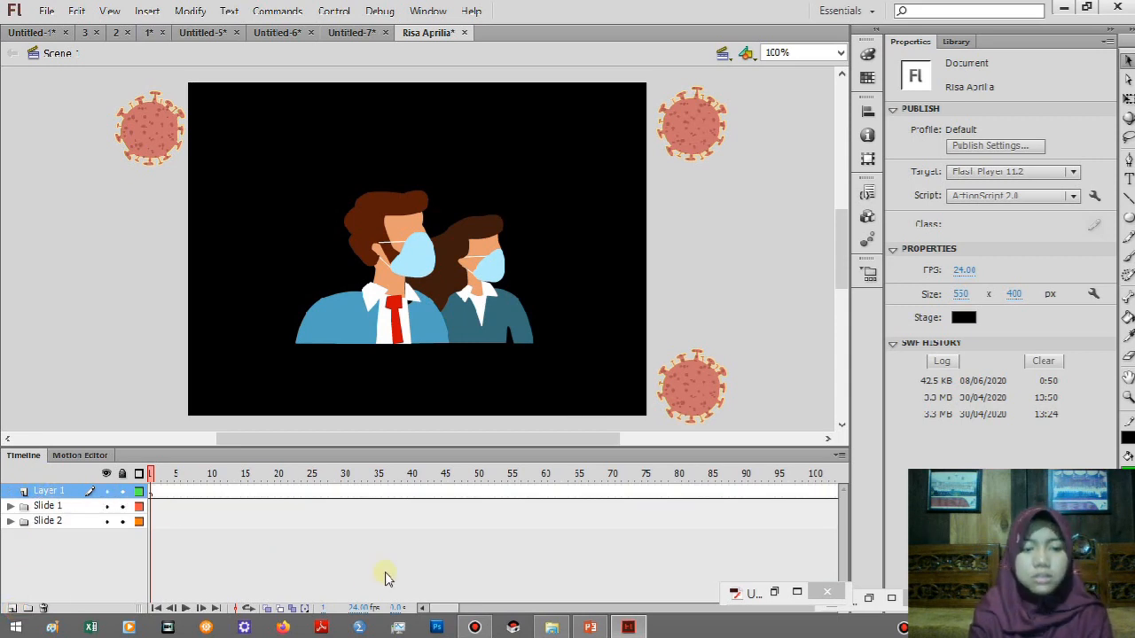
# Start an import to the library and browse to SEMESTER 2 > bahan iklan ramadhan on the DATA (D:) drive.
pyautogui.click(48, 11)
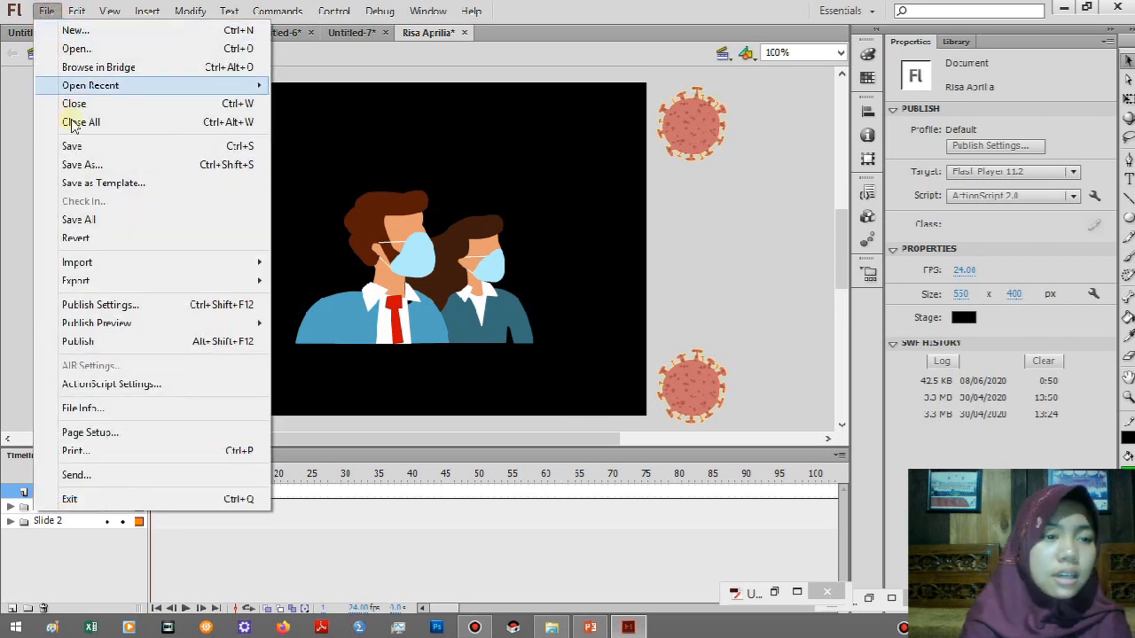
pyautogui.moveTo(125, 271)
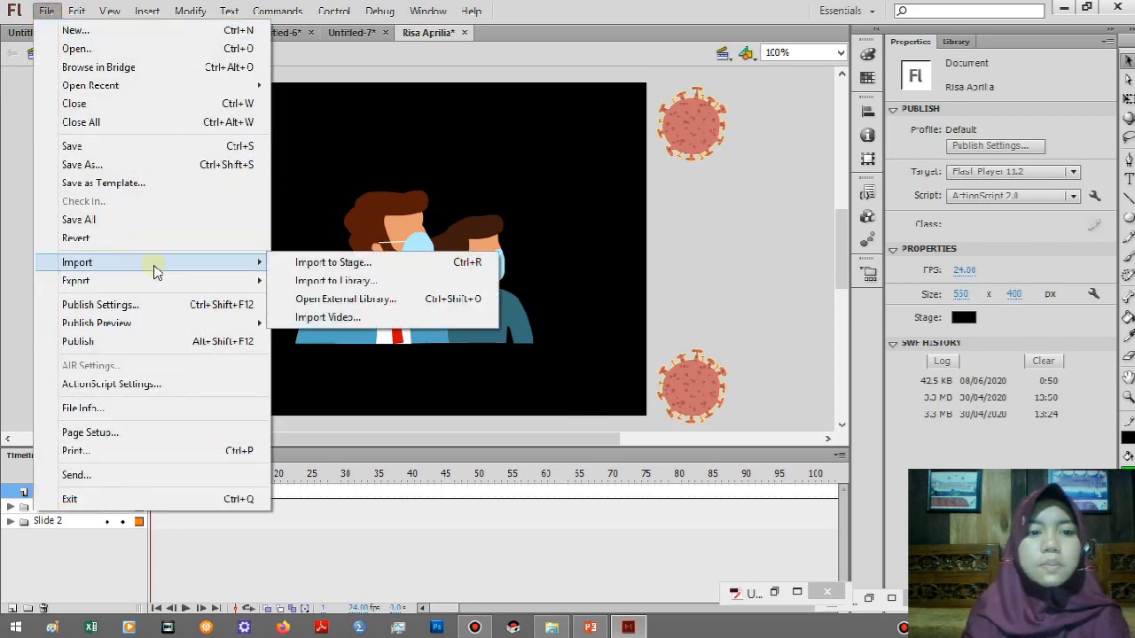
pyautogui.click(306, 281)
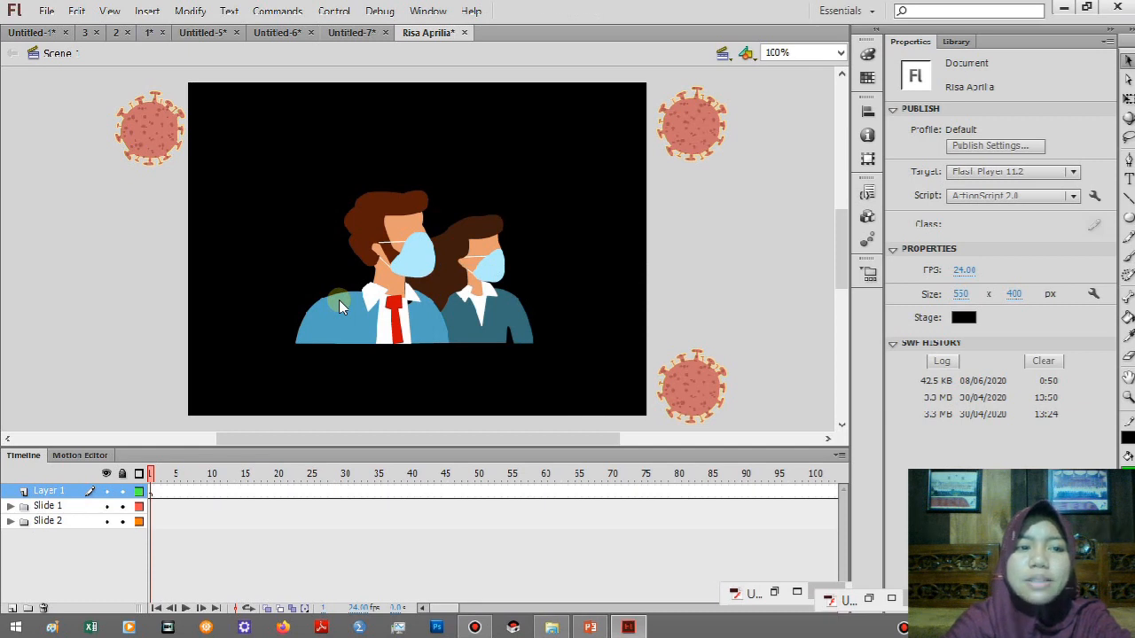
pyautogui.hotkey('ctrl', 'alt', 'o')
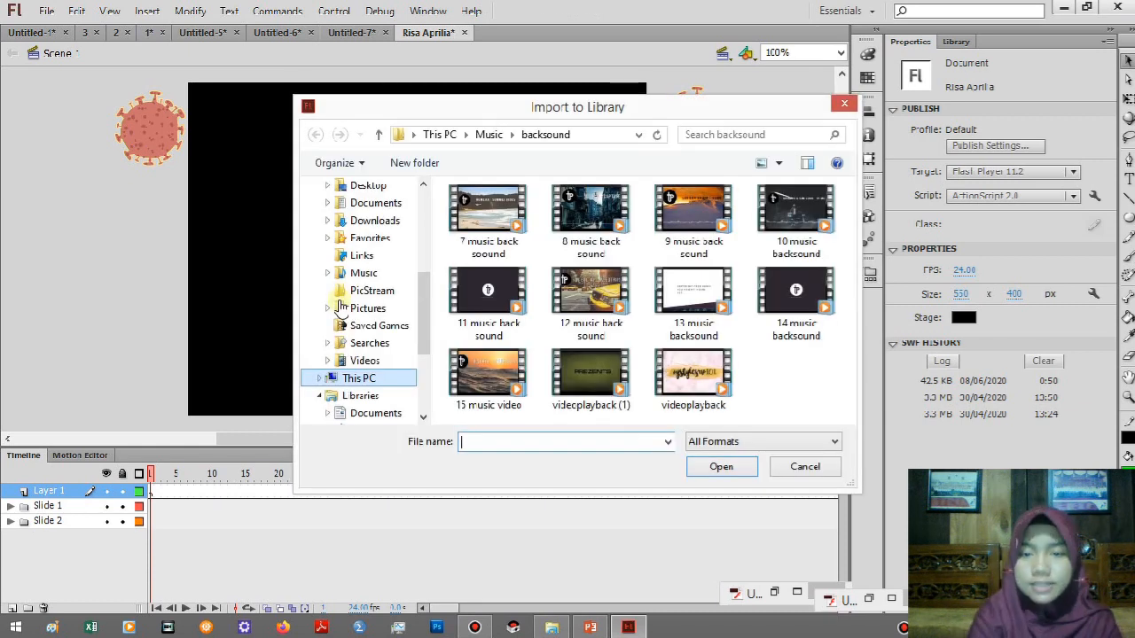
pyautogui.click(435, 328)
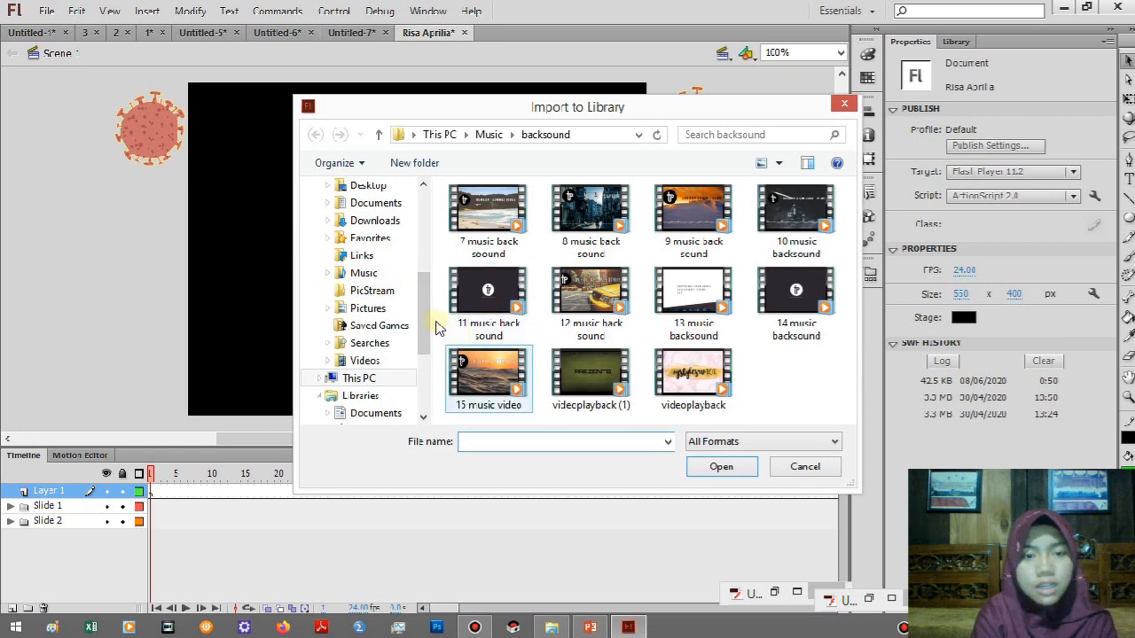
pyautogui.moveTo(424, 311); pyautogui.dragTo(431, 348)
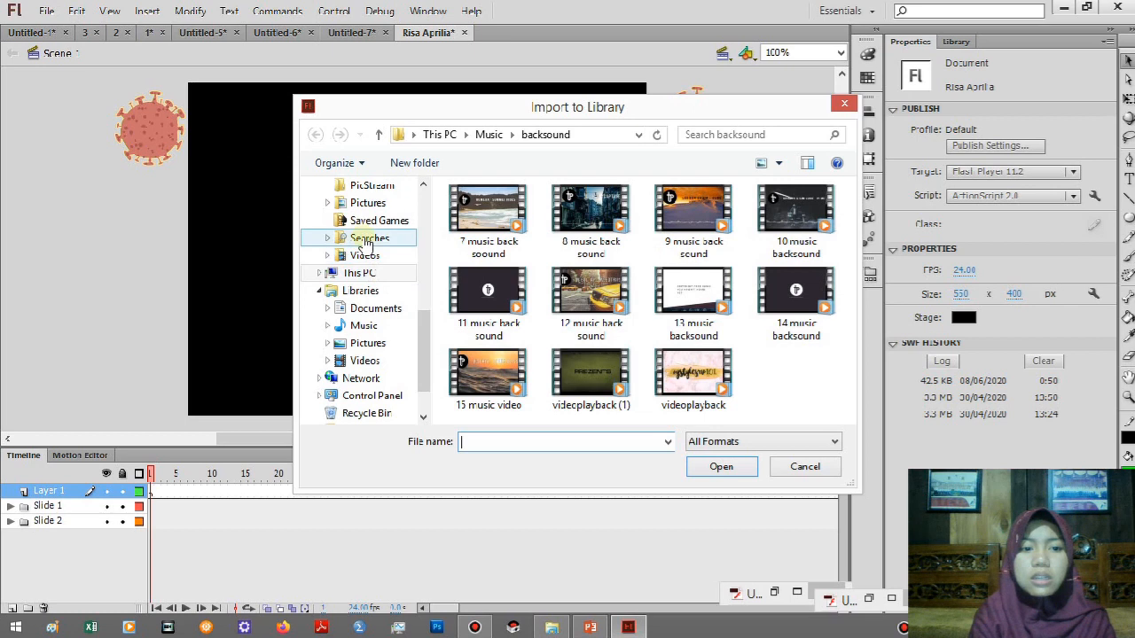
pyautogui.click(367, 274)
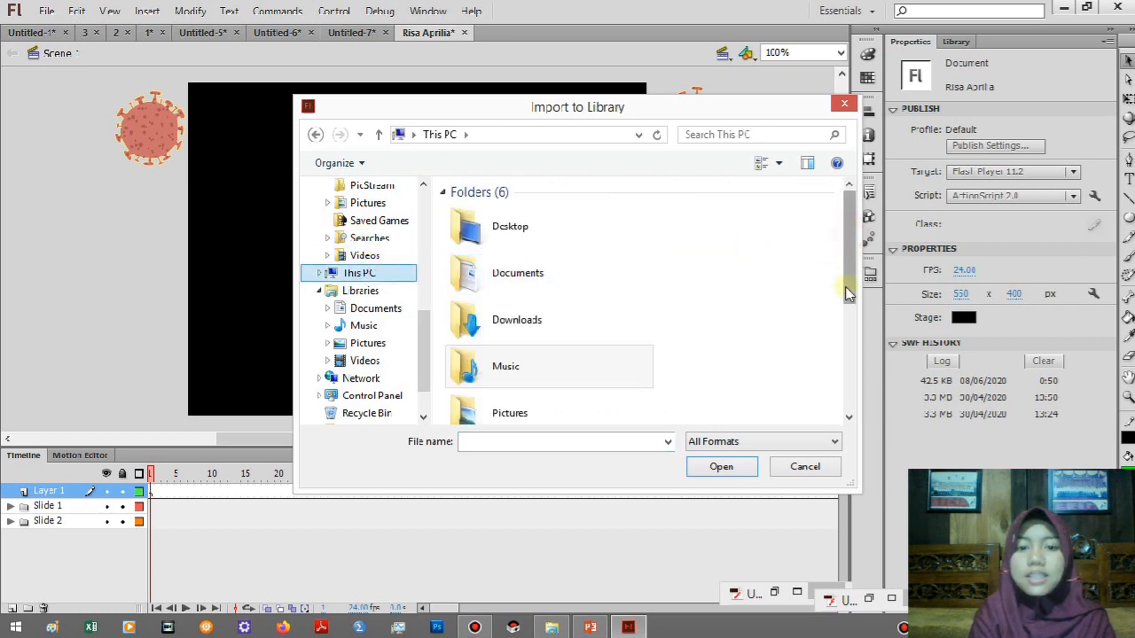
pyautogui.moveTo(849, 284); pyautogui.dragTo(849, 355)
pyautogui.doubleClick(546, 351)
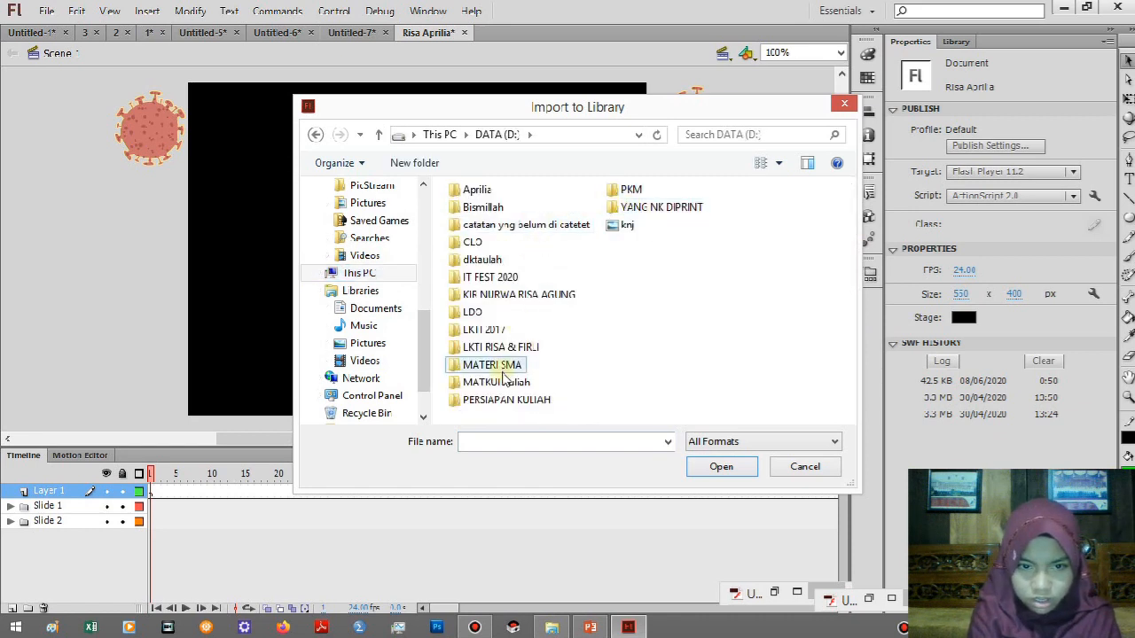
pyautogui.doubleClick(501, 381)
pyautogui.doubleClick(525, 248)
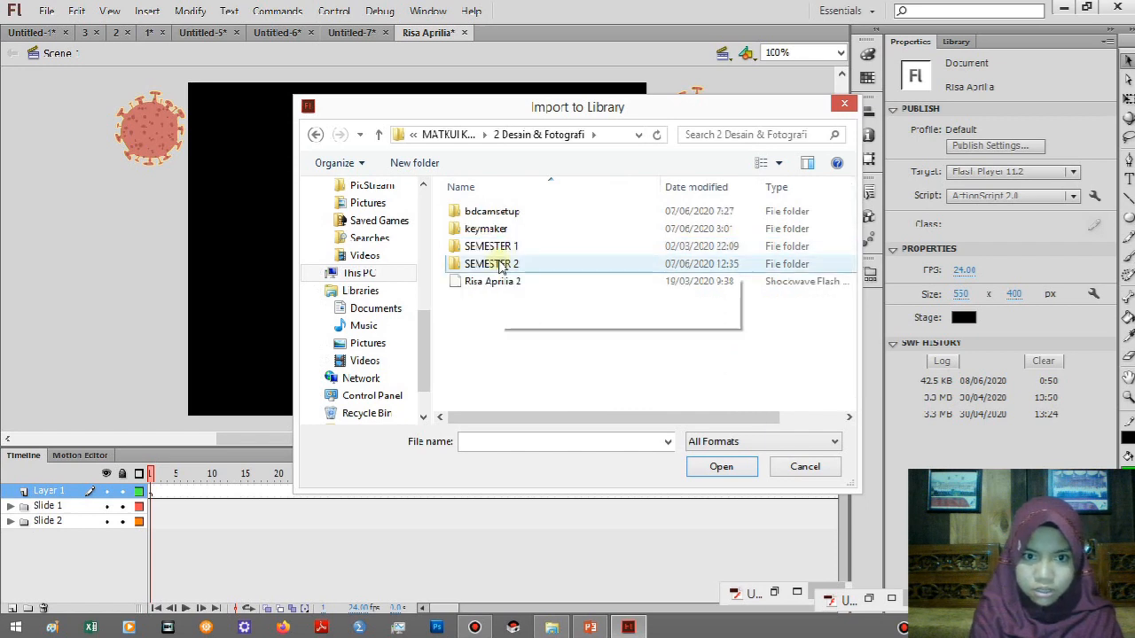
pyautogui.doubleClick(499, 262)
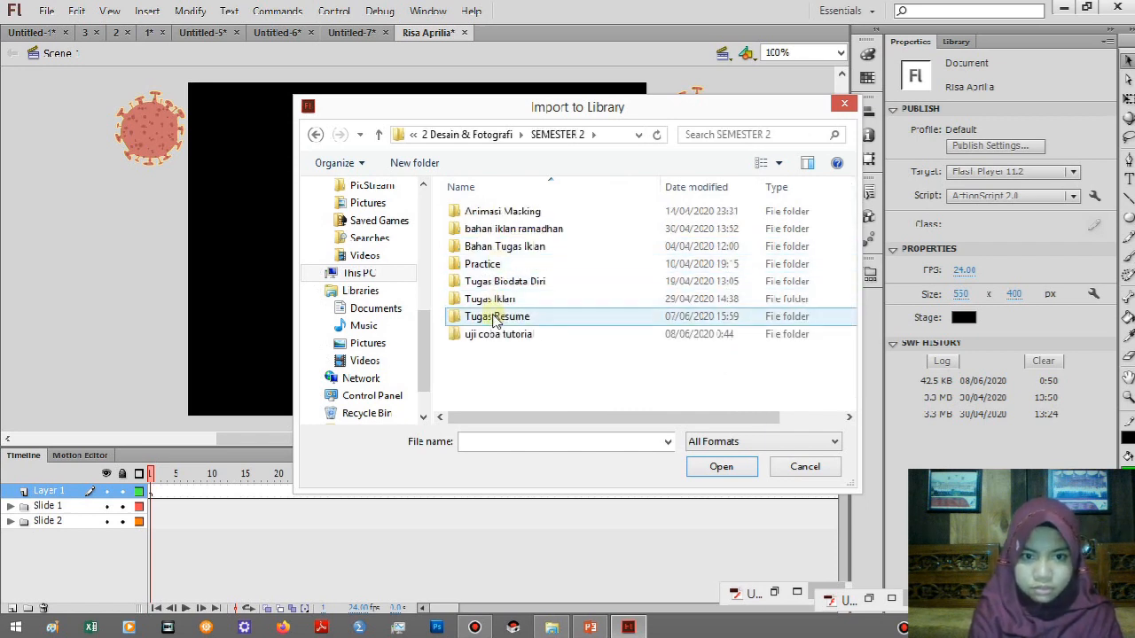
pyautogui.doubleClick(500, 229)
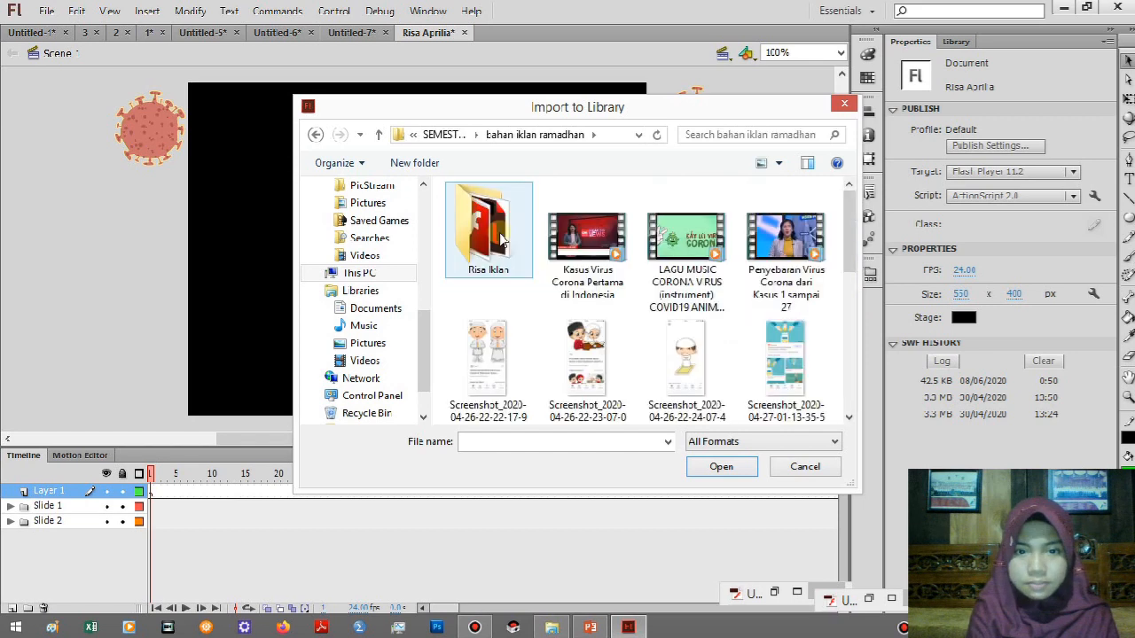
# Import the Opick - Ramadhan Tiba MP3 into the library, replacing the existing items.
pyautogui.moveTo(847, 237); pyautogui.dragTo(841, 387)
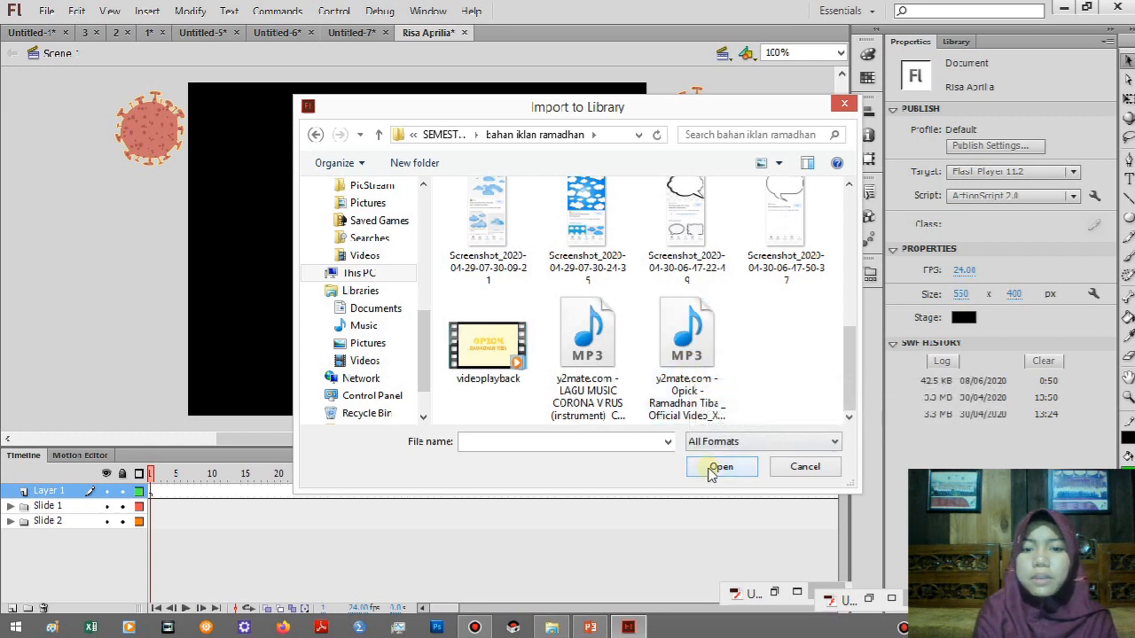
pyautogui.click(688, 370)
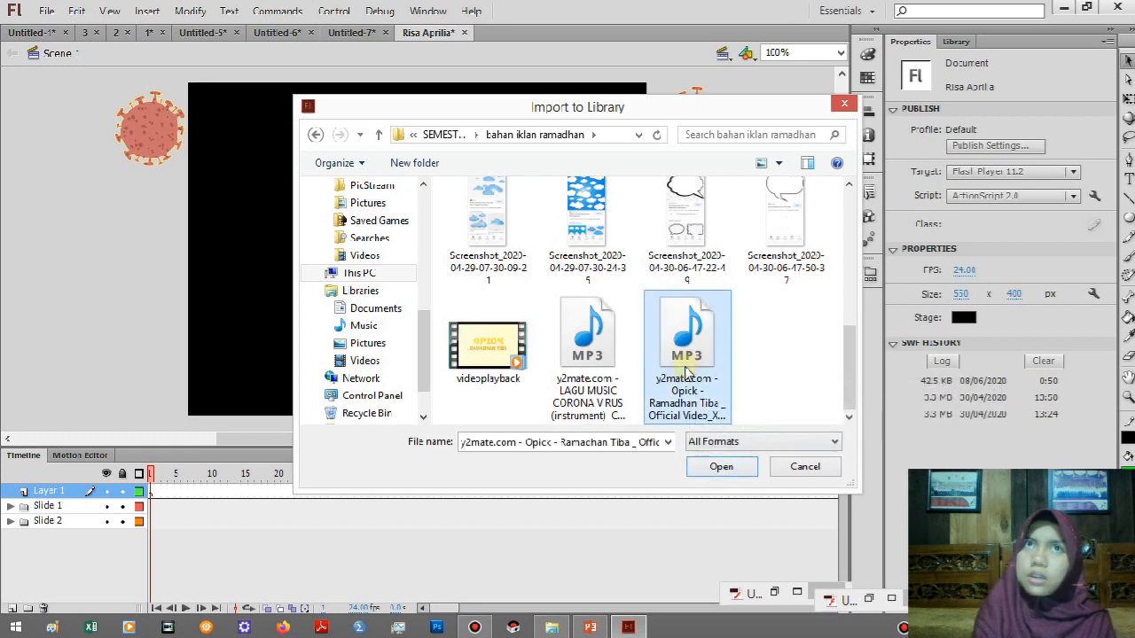
pyautogui.click(710, 476)
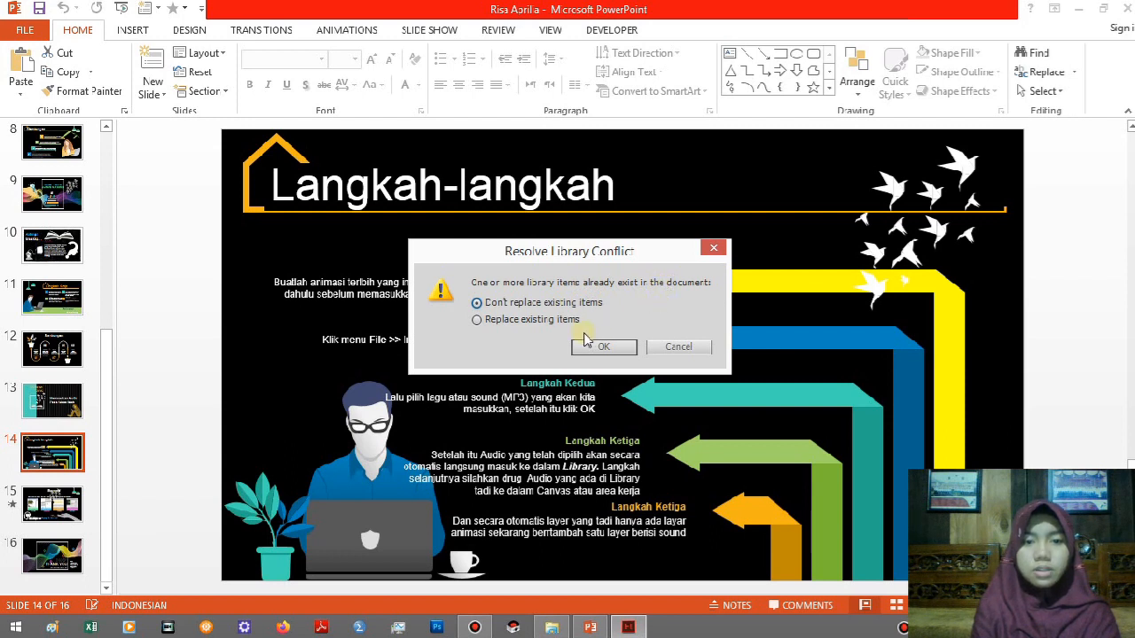
pyautogui.click(516, 321)
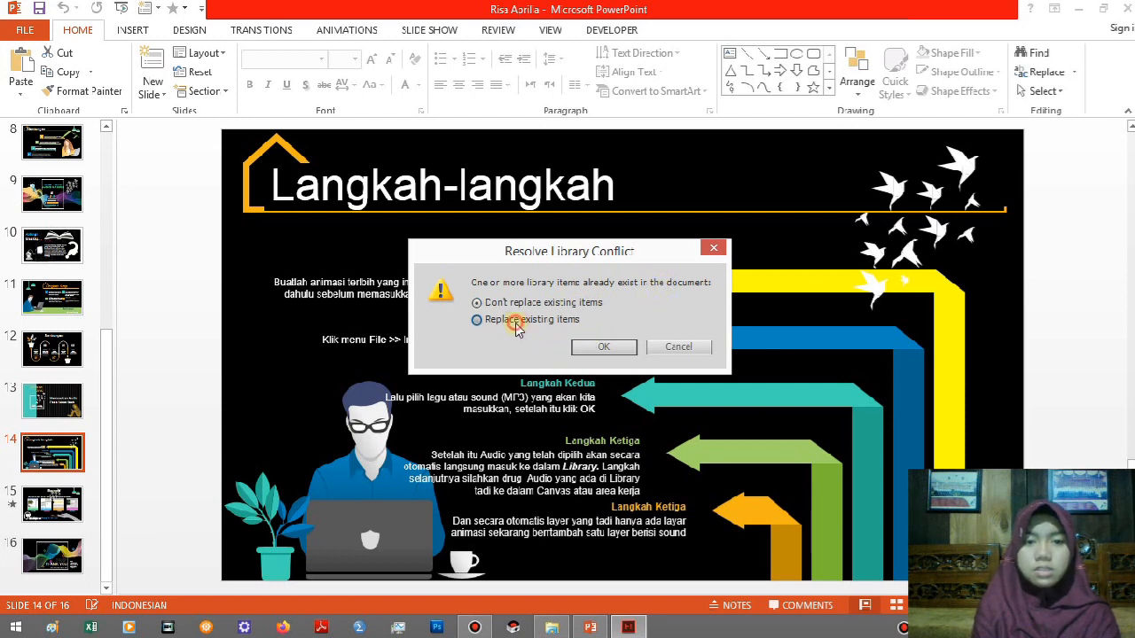
pyautogui.click(591, 349)
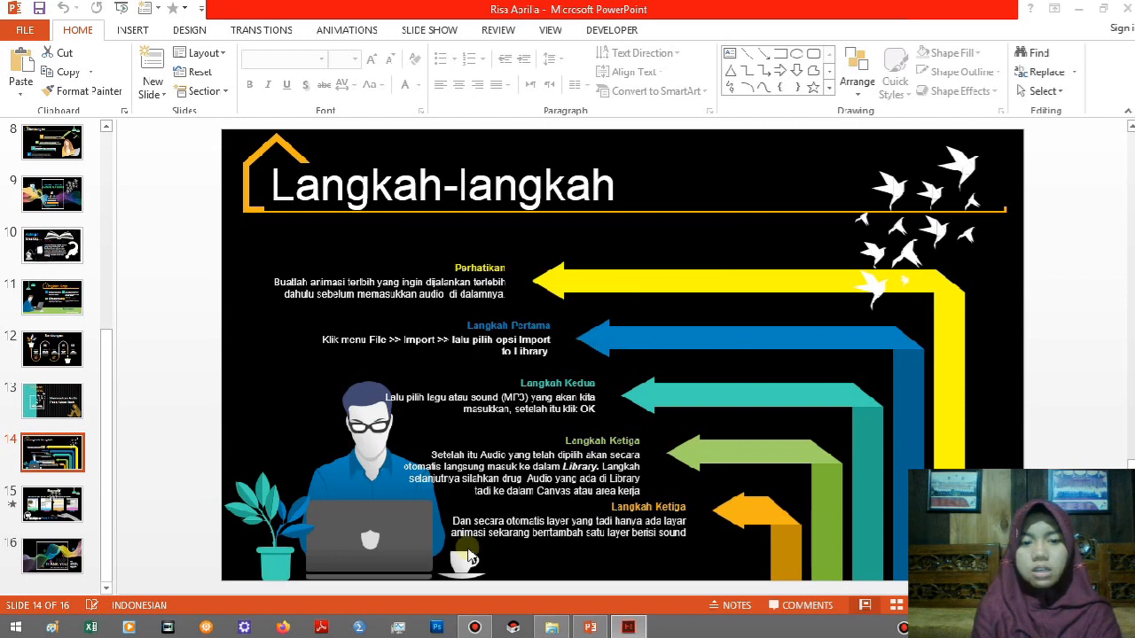
# Minimize PowerPoint, switch back to Flash and minimize the Untitled-5 preview window covering the stage.
pyautogui.click(630, 628)
pyautogui.moveTo(630, 624)
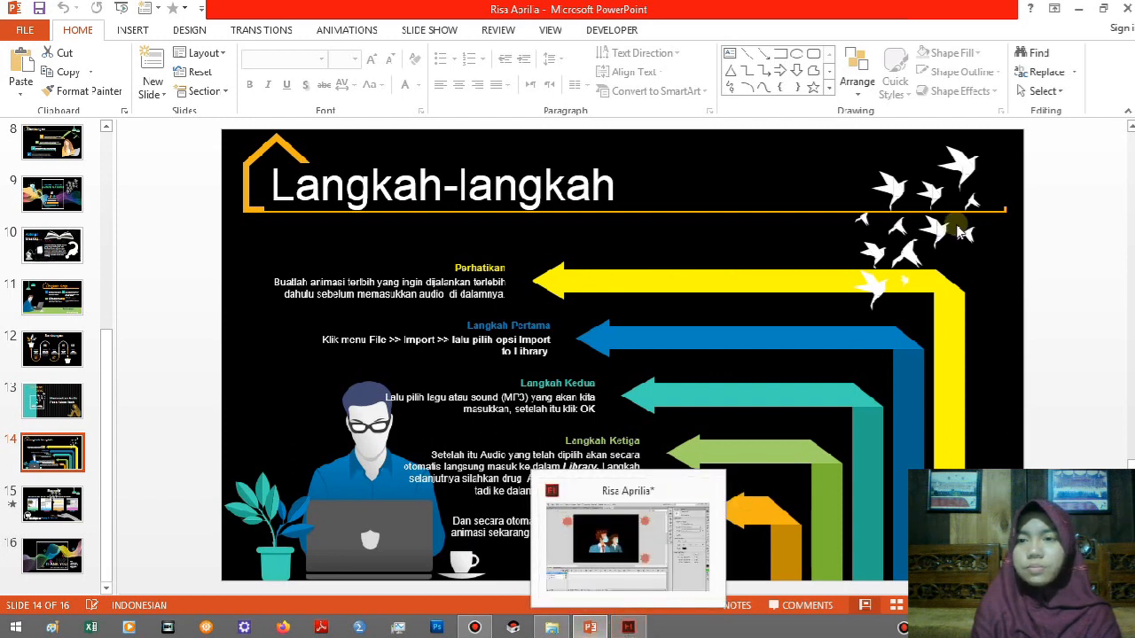
pyautogui.click(1077, 9)
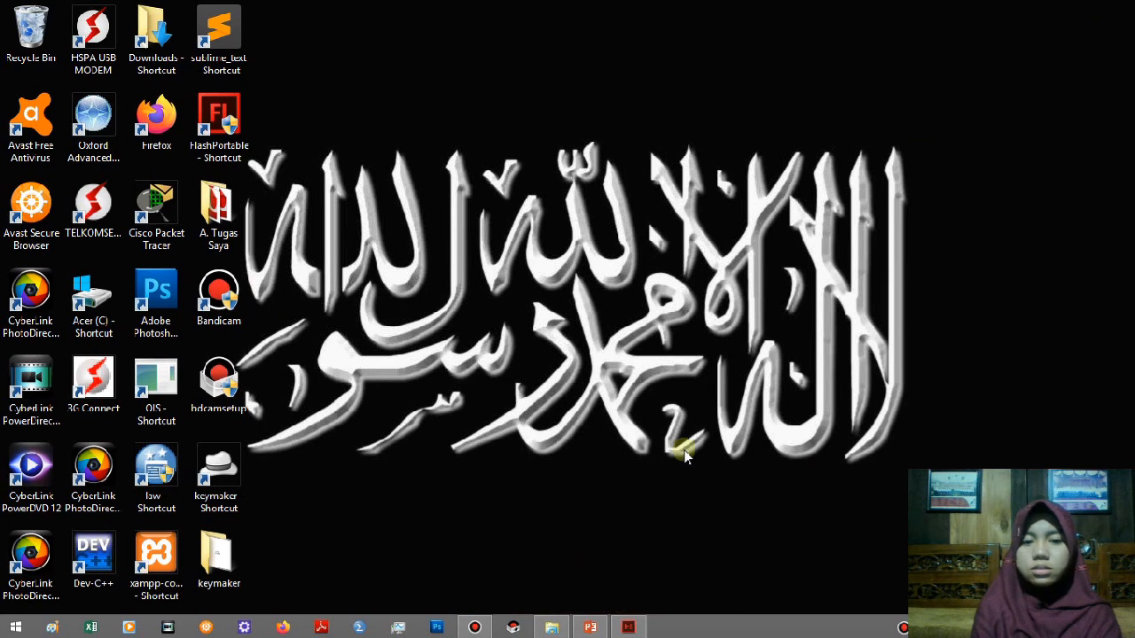
pyautogui.click(630, 627)
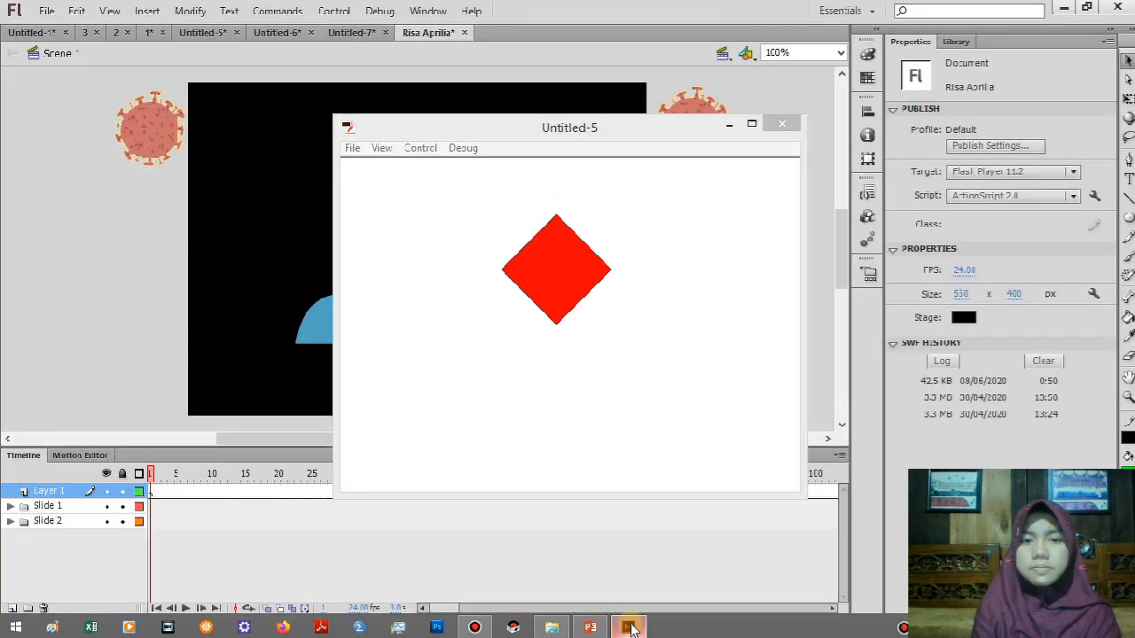
pyautogui.click(729, 126)
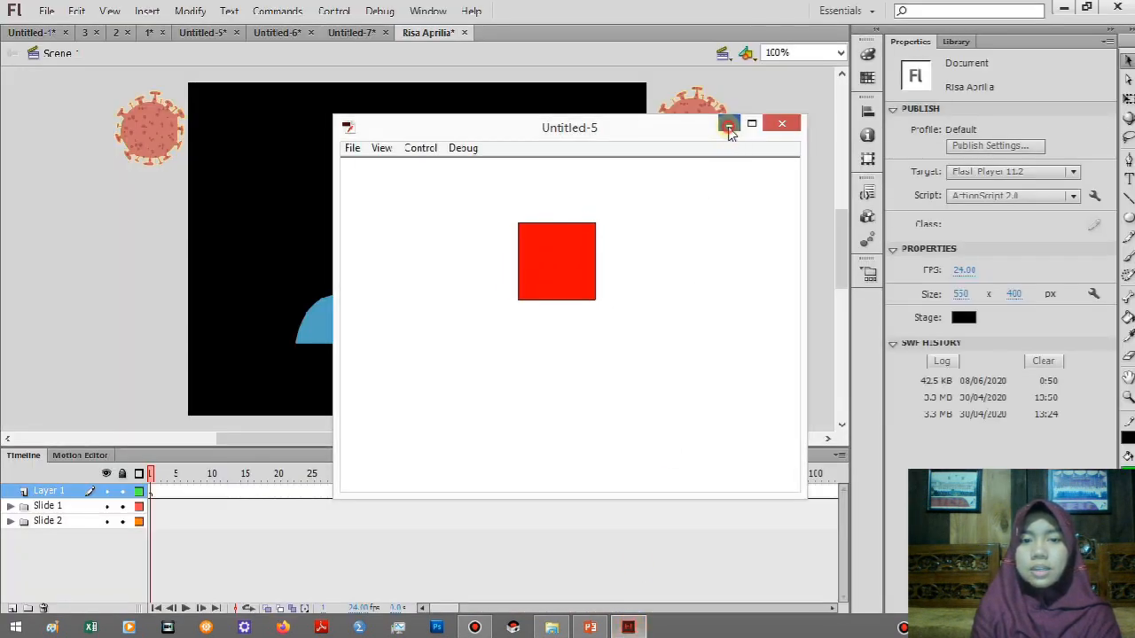
pyautogui.click(728, 126)
pyautogui.click(729, 124)
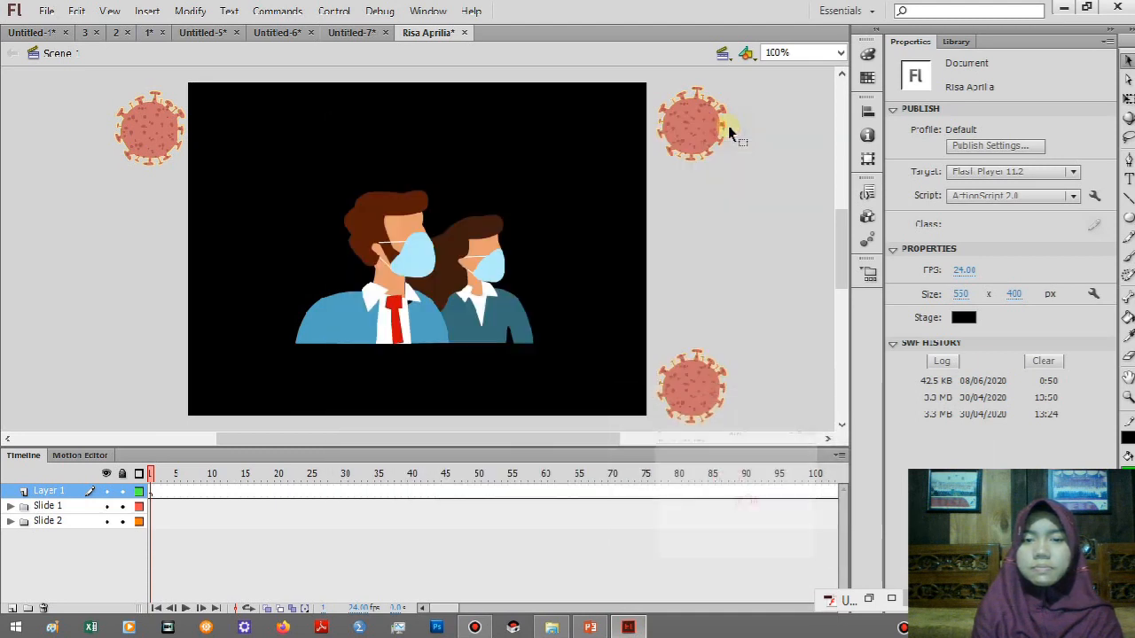
pyautogui.click(1100, 225)
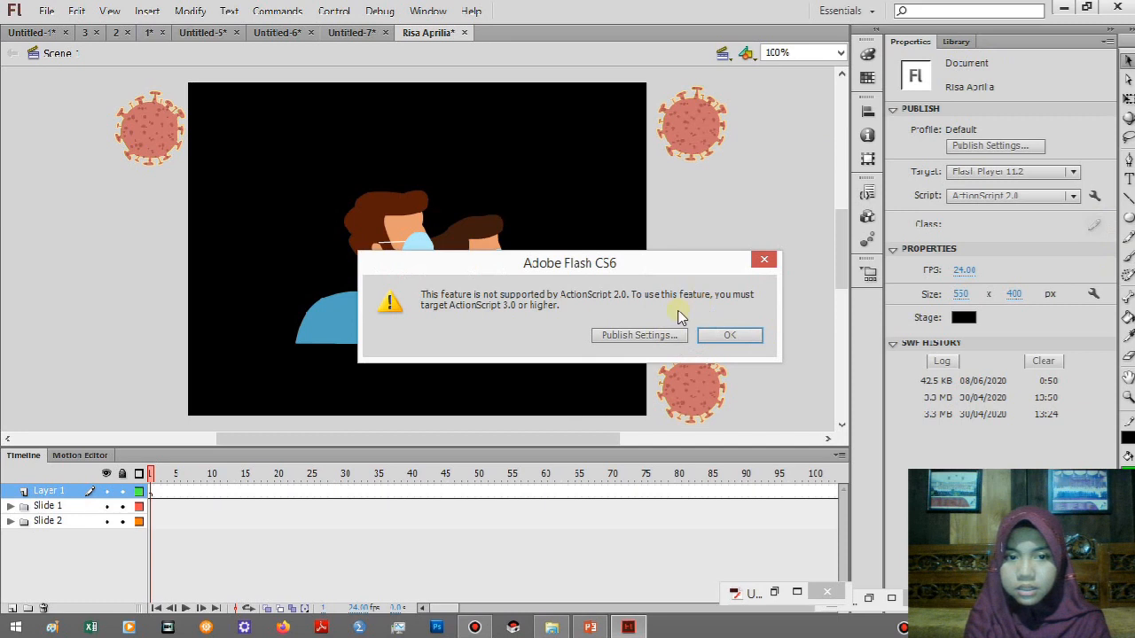
# Close the open alert and look through the document's library items for the imported sound.
pyautogui.click(764, 259)
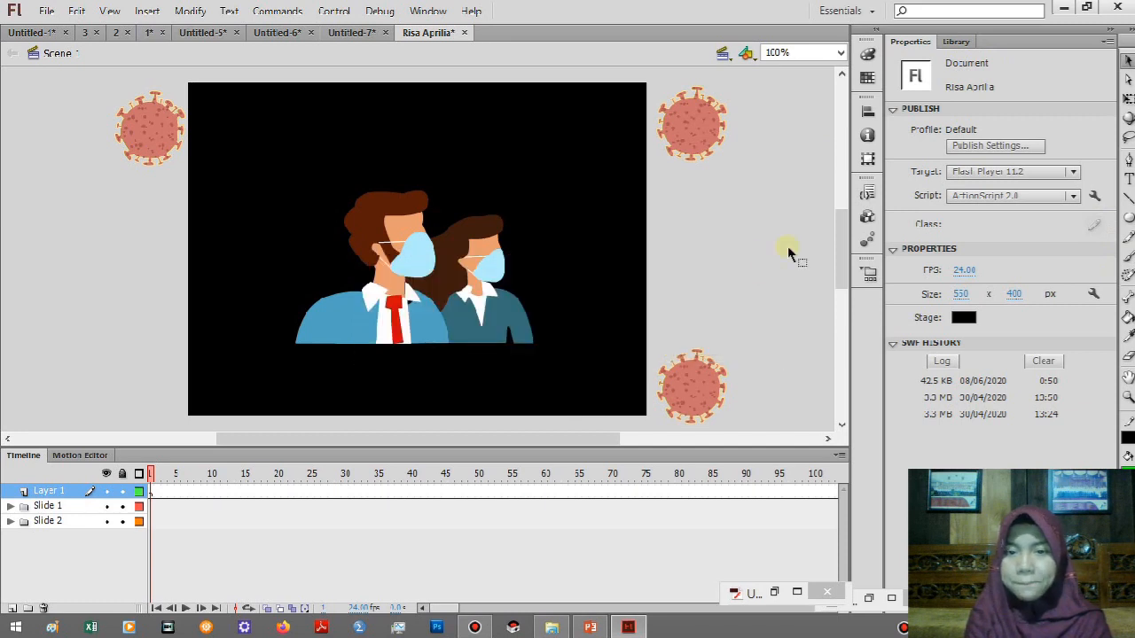
pyautogui.click(956, 41)
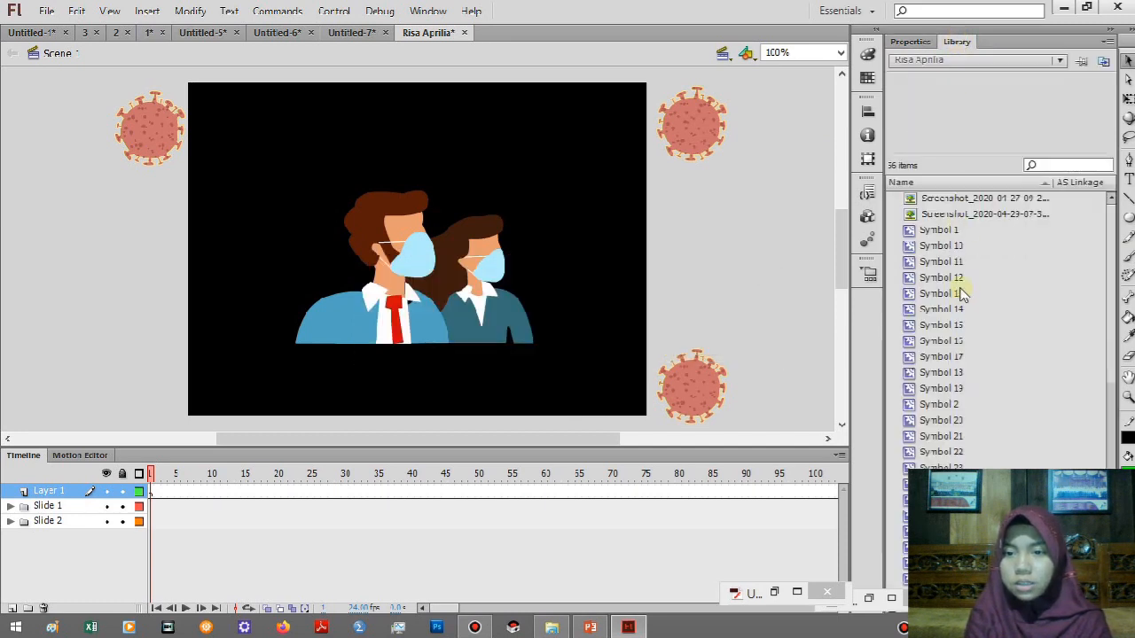
pyautogui.moveTo(1111, 263); pyautogui.dragTo(1110, 363)
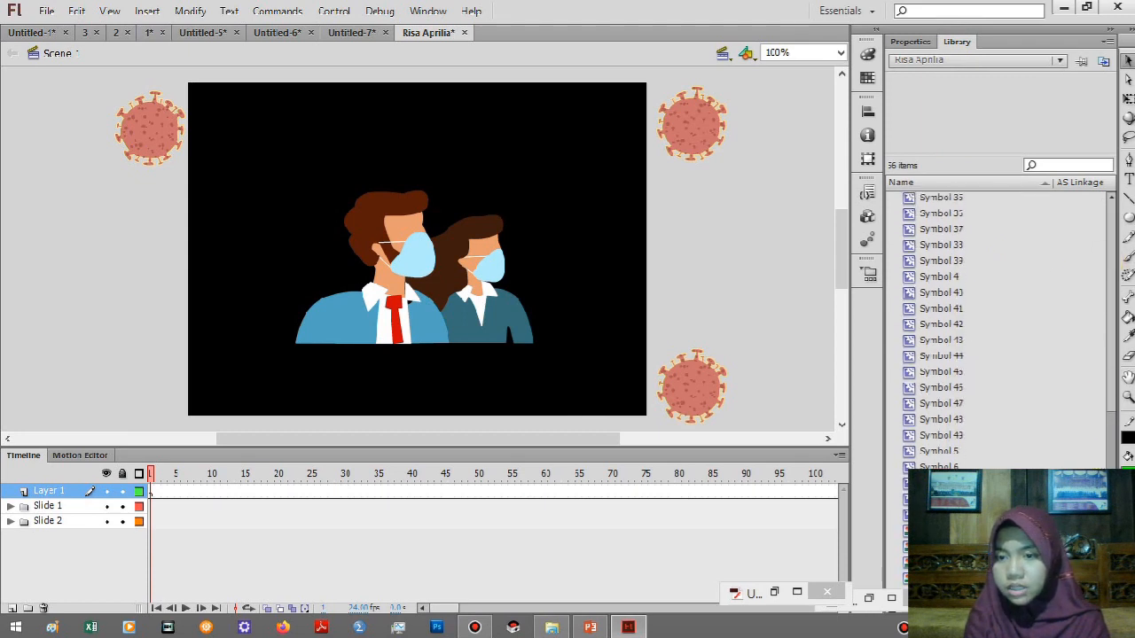
pyautogui.scroll(10, 1102, 381)
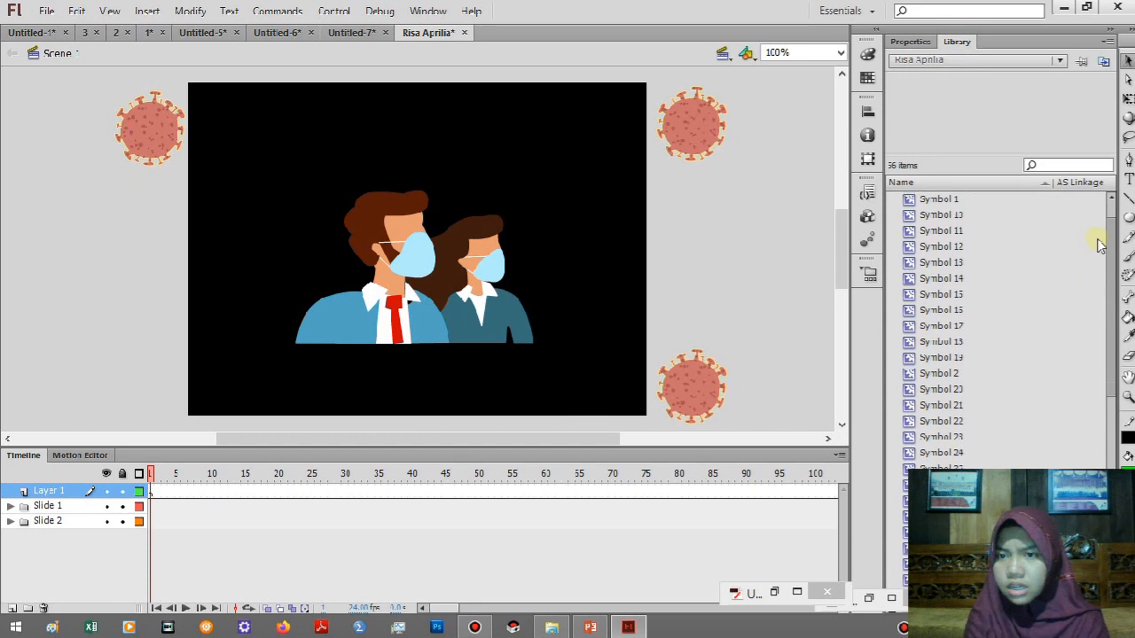
pyautogui.scroll(-8, 1097, 359)
pyautogui.scroll(4, 1084, 411)
pyautogui.scroll(3, 1075, 226)
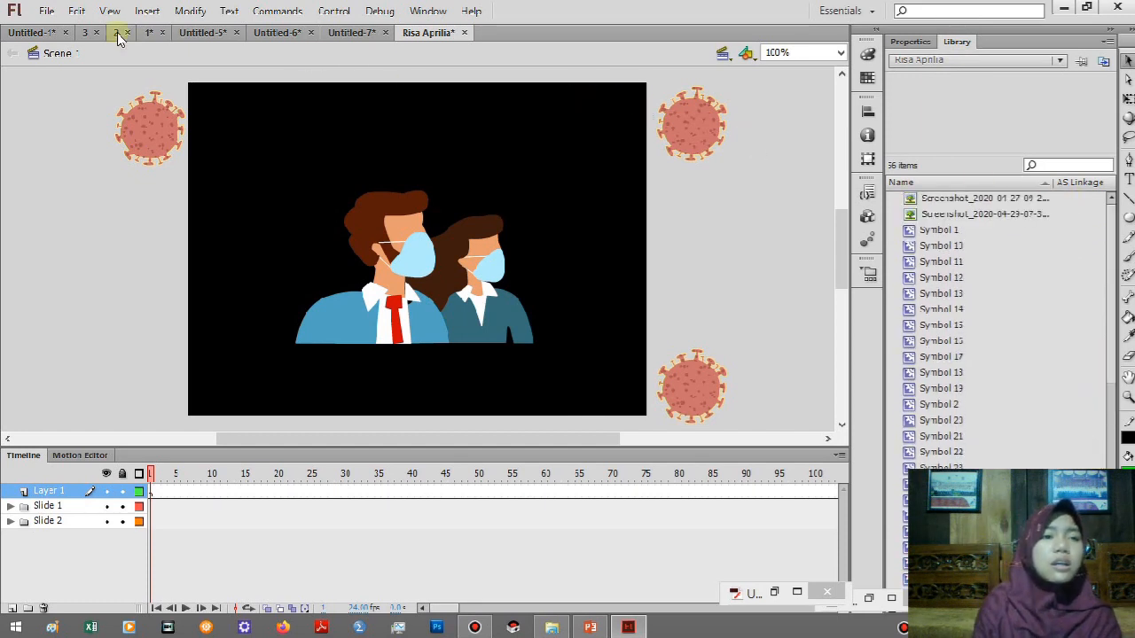
# Import the LAGU MUSIC CORONA VIRUS (instrument) MP3 from the bahan iklan ramadhan folder into the library.
pyautogui.click(41, 12)
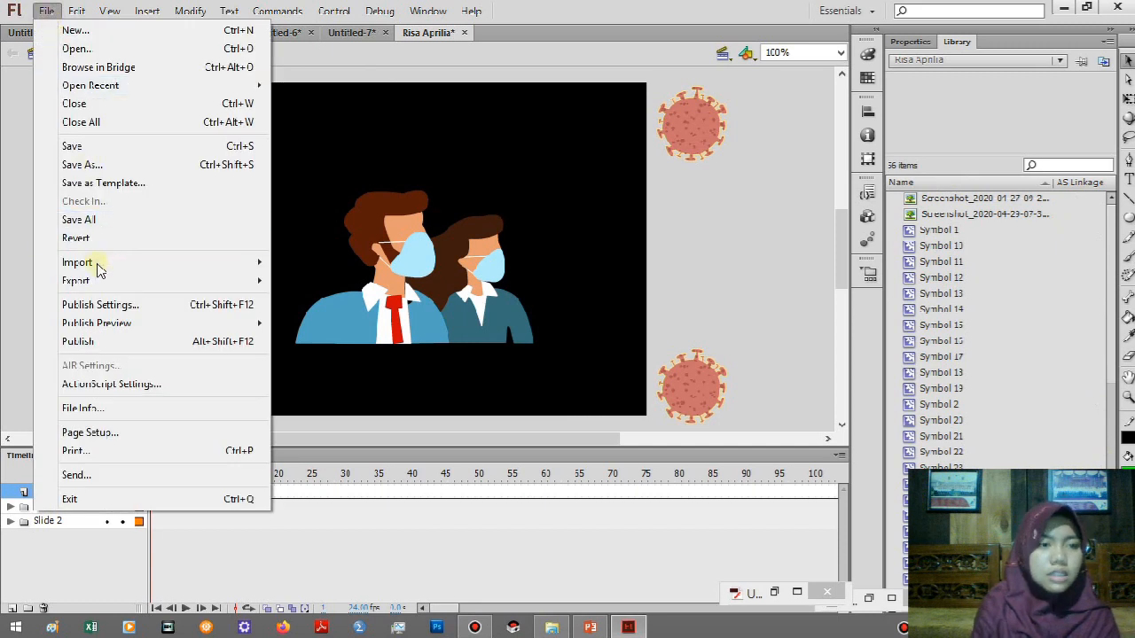
pyautogui.moveTo(97, 266)
pyautogui.click(293, 280)
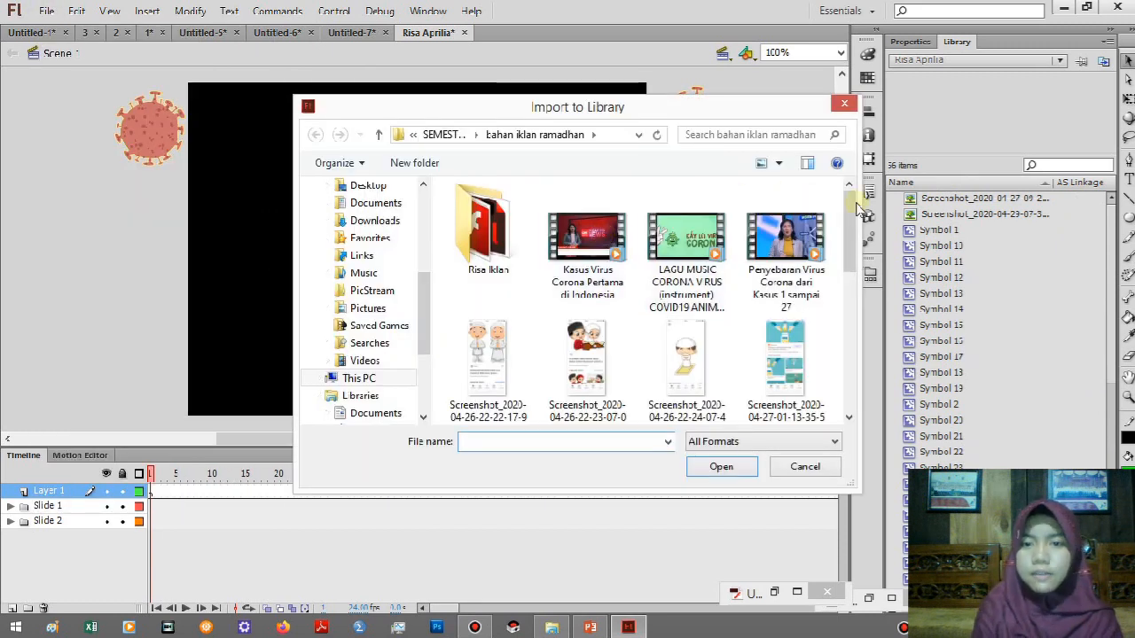
pyautogui.moveTo(847, 211); pyautogui.dragTo(854, 429)
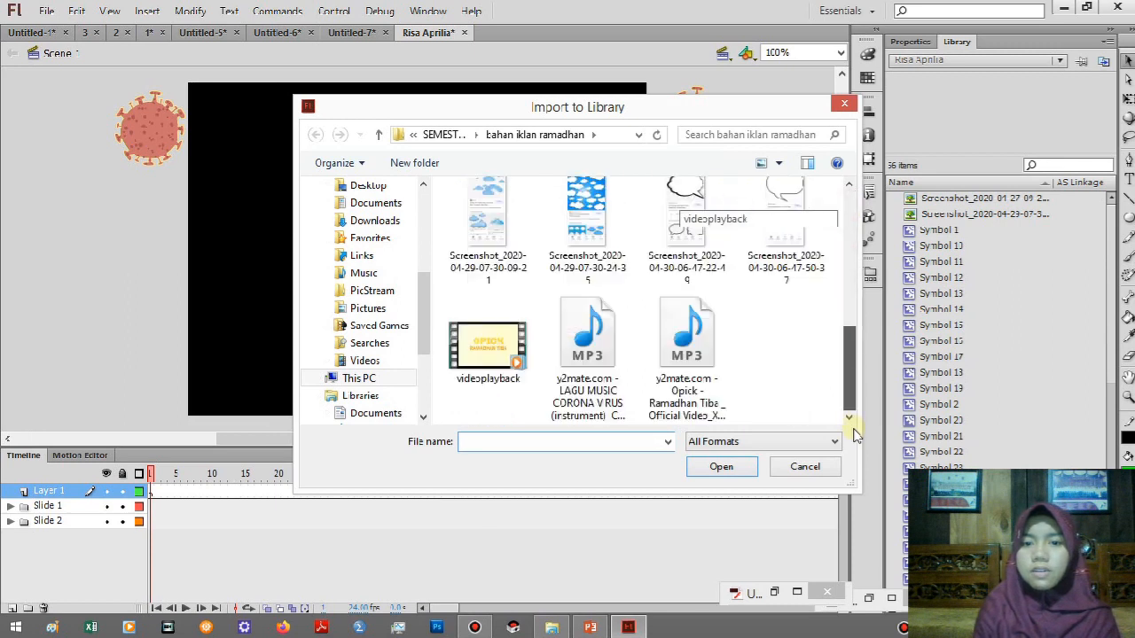
pyautogui.click(606, 391)
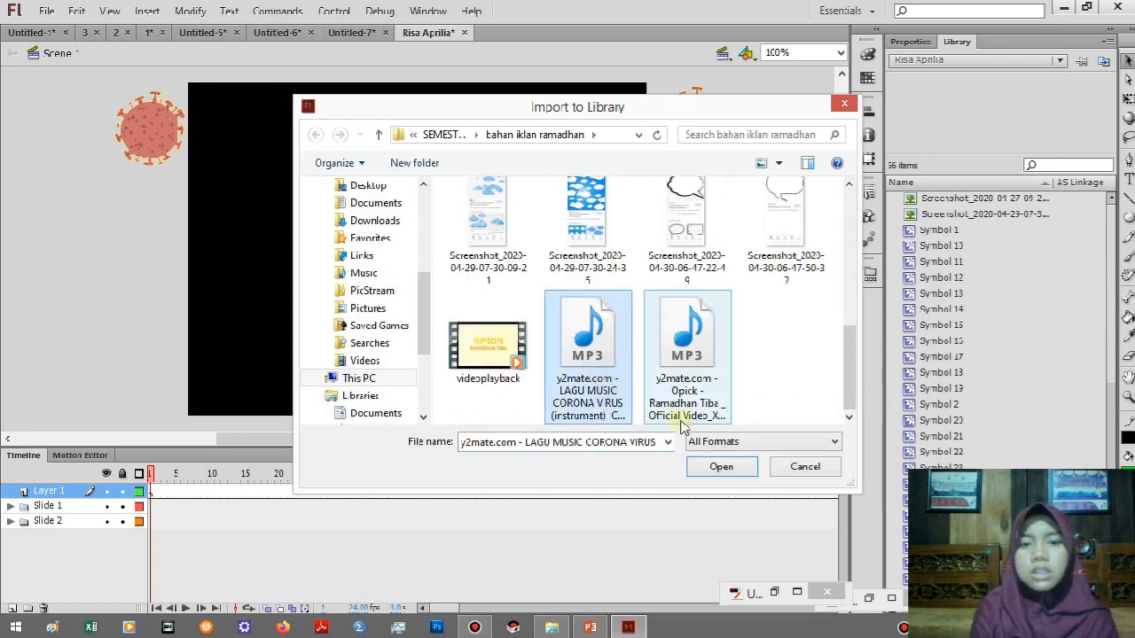
pyautogui.click(719, 467)
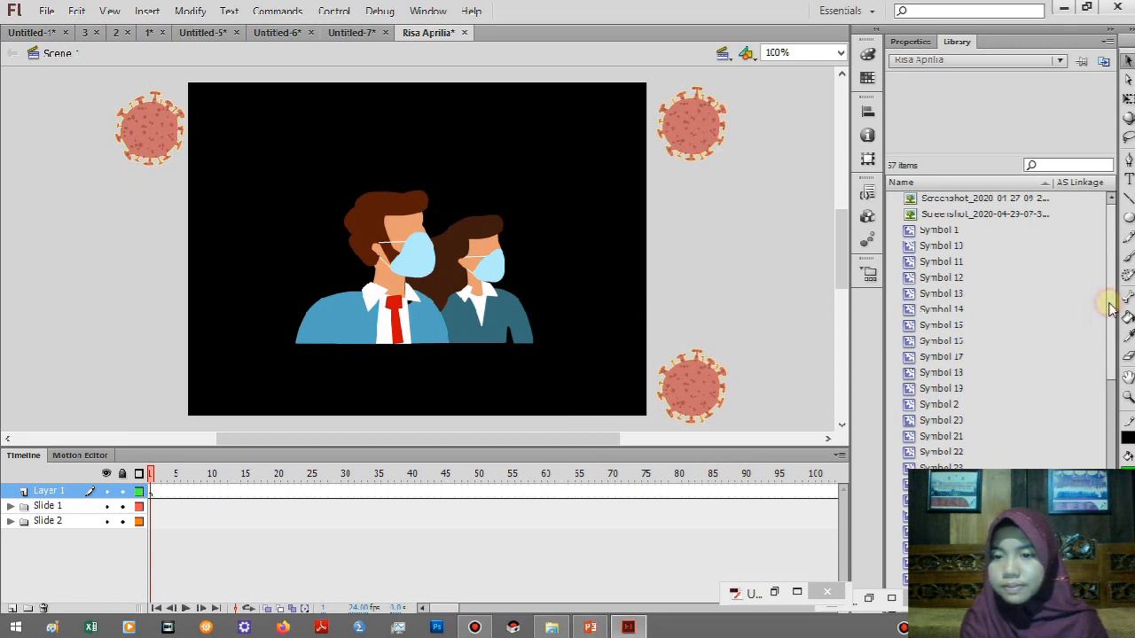
# Select the imported sound in the library and place it on the stage in Layer 1.
pyautogui.scroll(-8, 1108, 301)
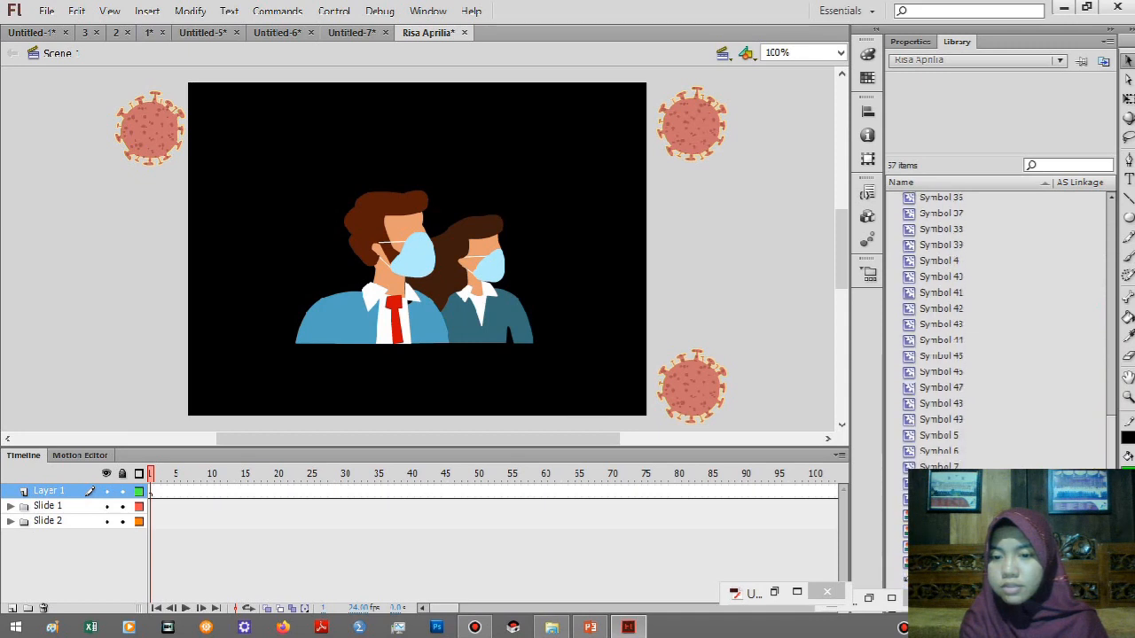
pyautogui.click(942, 579)
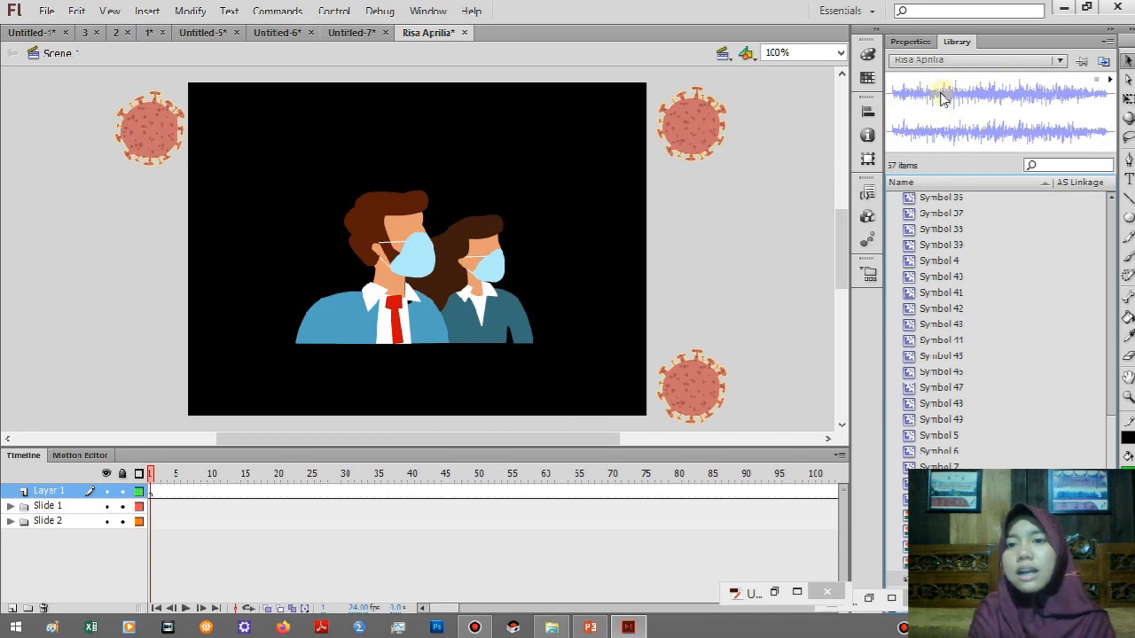
pyautogui.moveTo(942, 99); pyautogui.dragTo(334, 199)
pyautogui.click(334, 197)
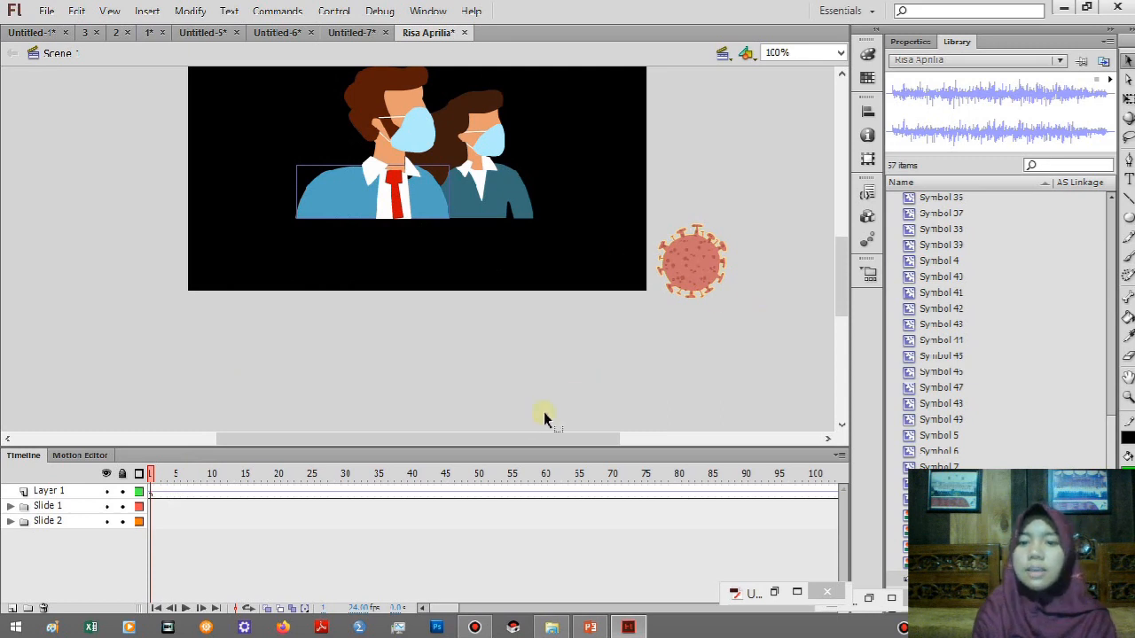
# Test the movie twice to check the animation with its audio, closing the preview window after each run.
pyautogui.moveTo(845, 279); pyautogui.dragTo(843, 245)
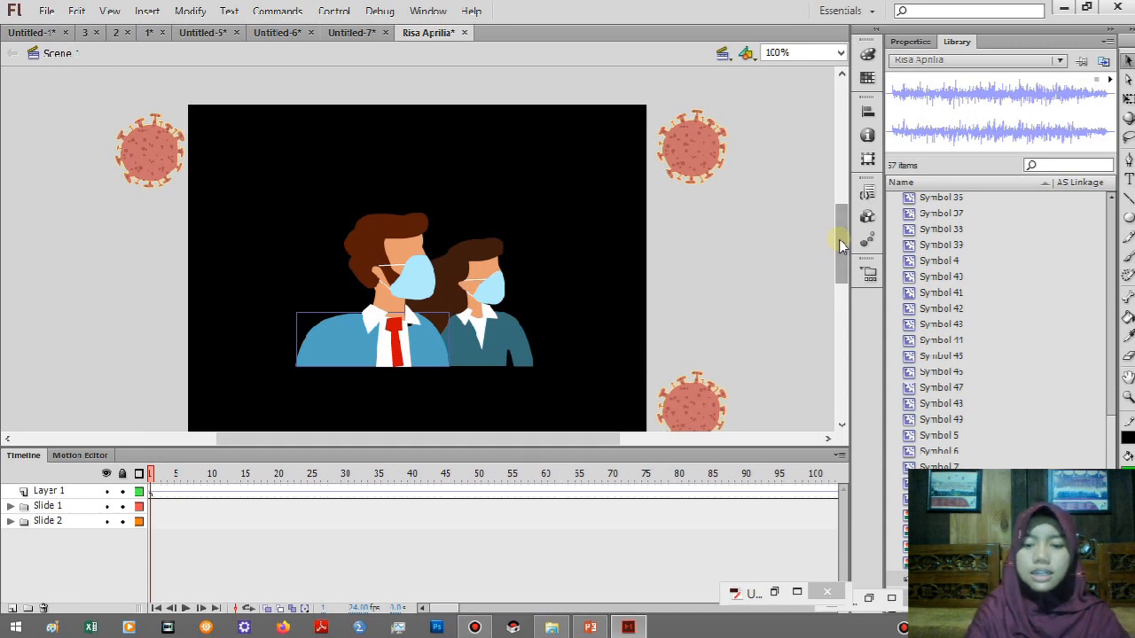
pyautogui.hotkey('ctrl', 'Return')
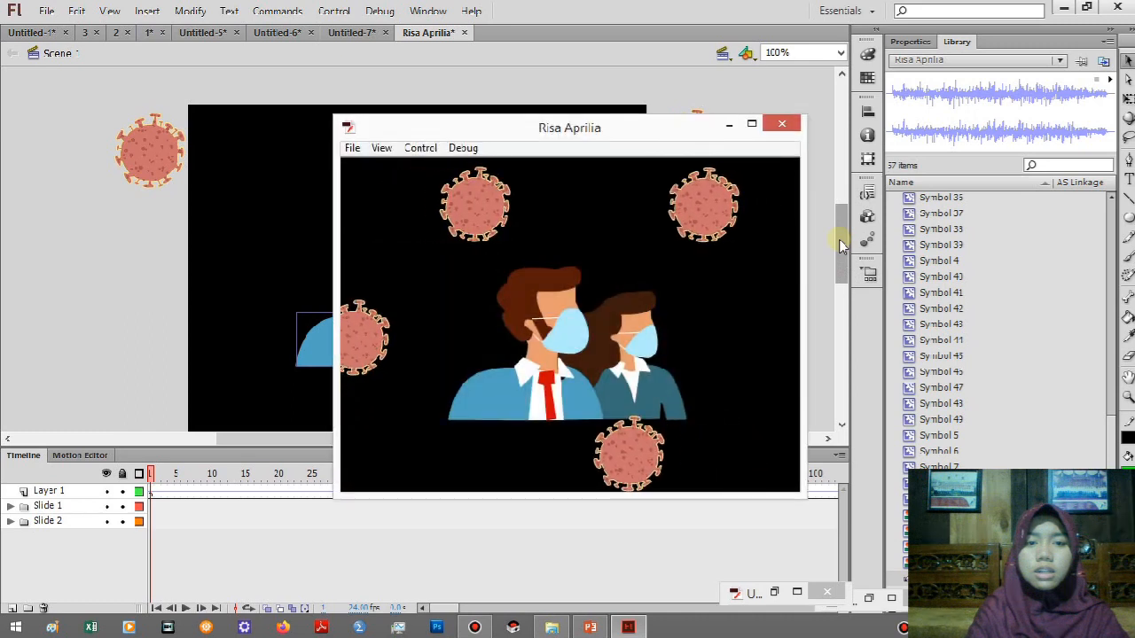
pyautogui.click(731, 127)
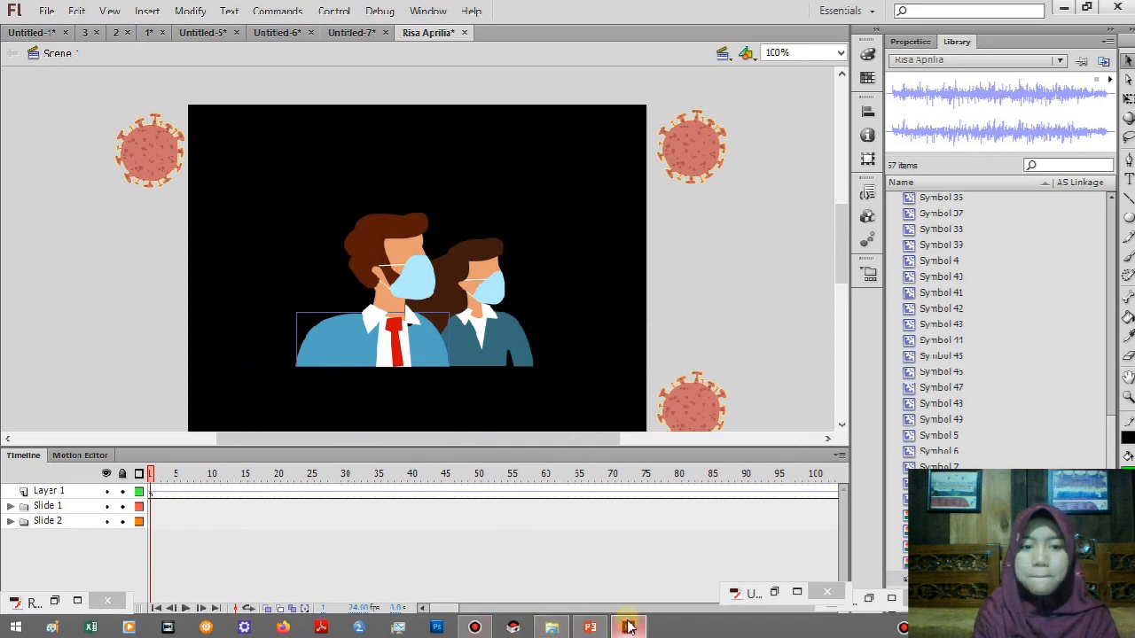
pyautogui.moveTo(630, 627)
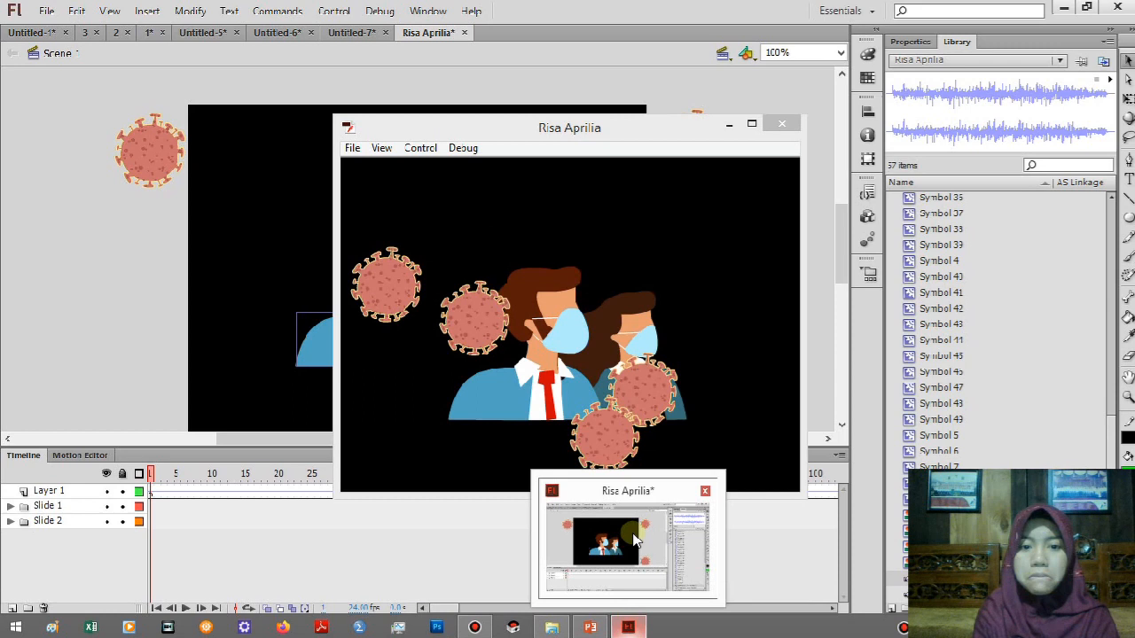
pyautogui.click(635, 540)
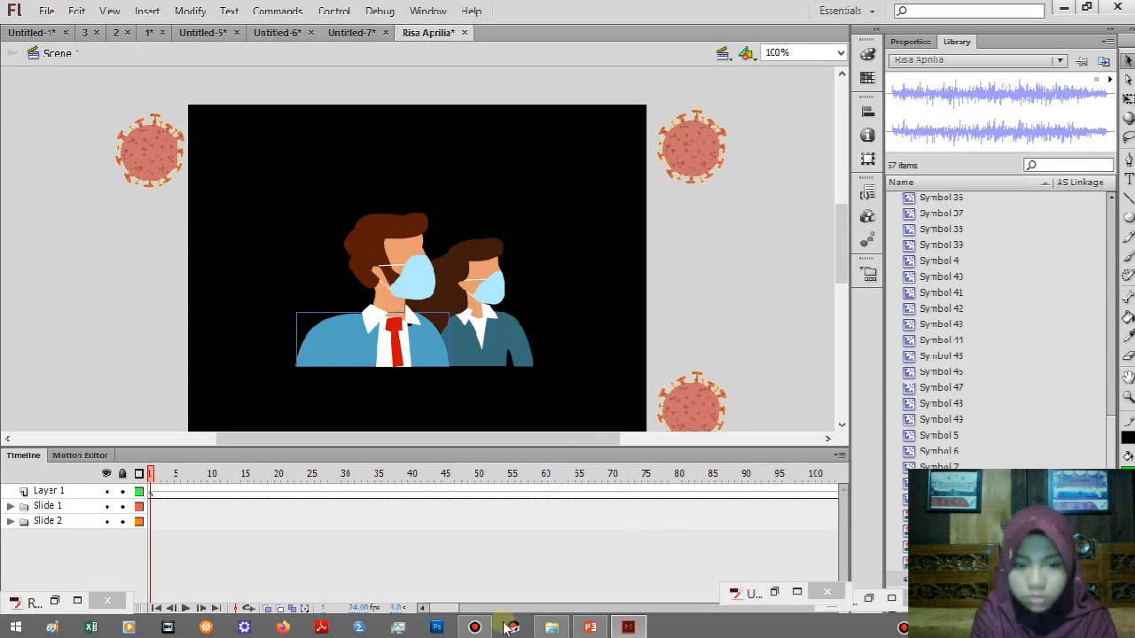
pyautogui.click(56, 602)
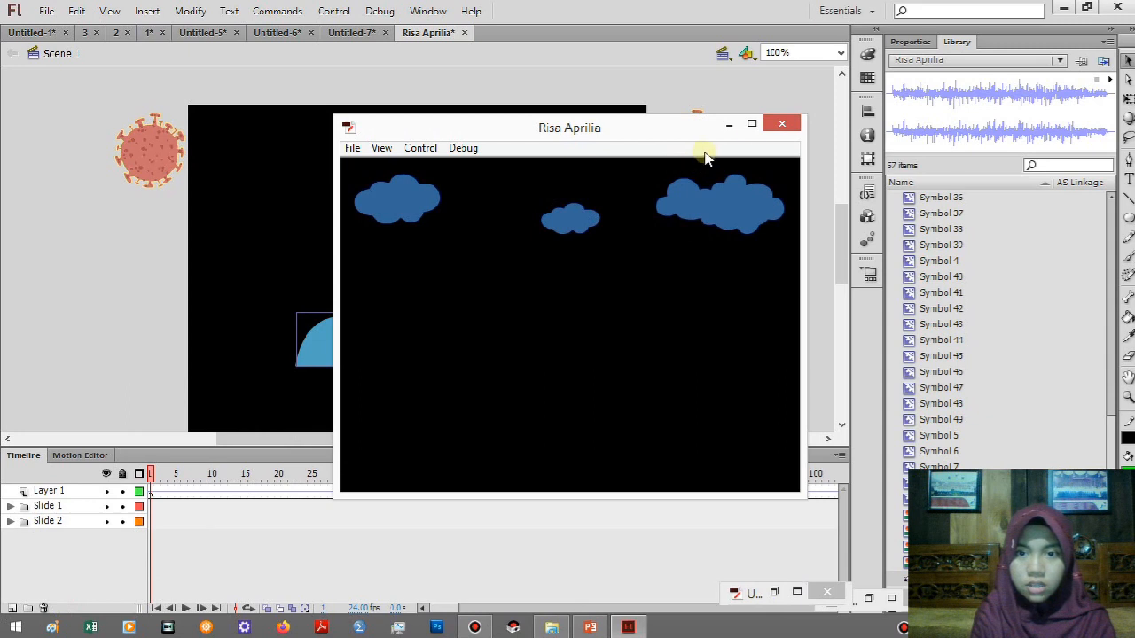
pyautogui.click(781, 123)
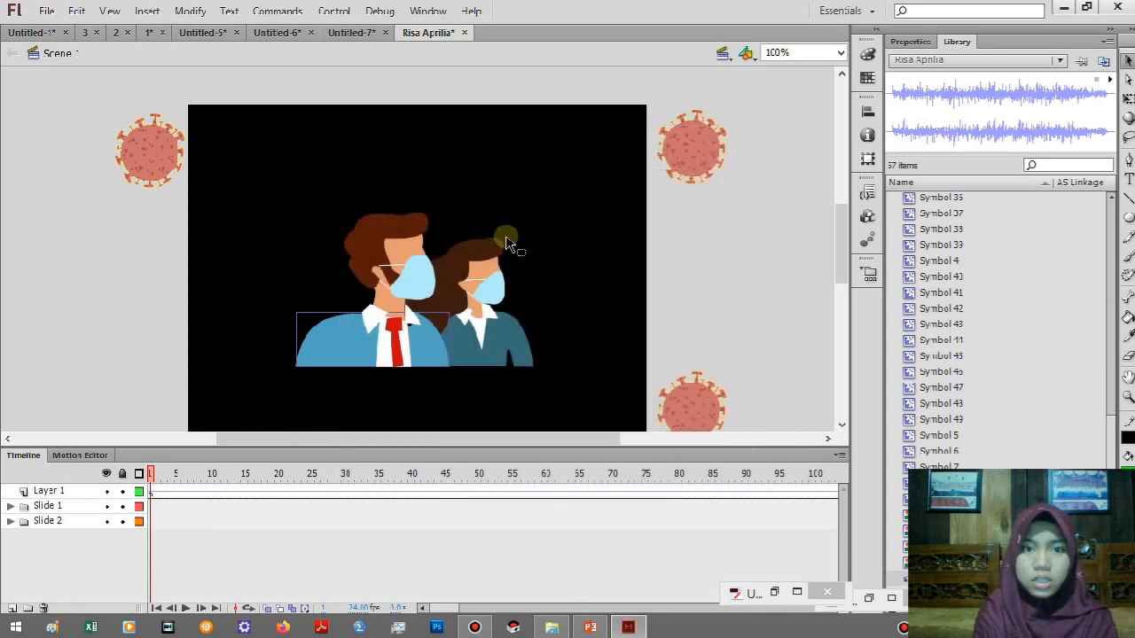
pyautogui.hotkey('ctrl', 'Return')
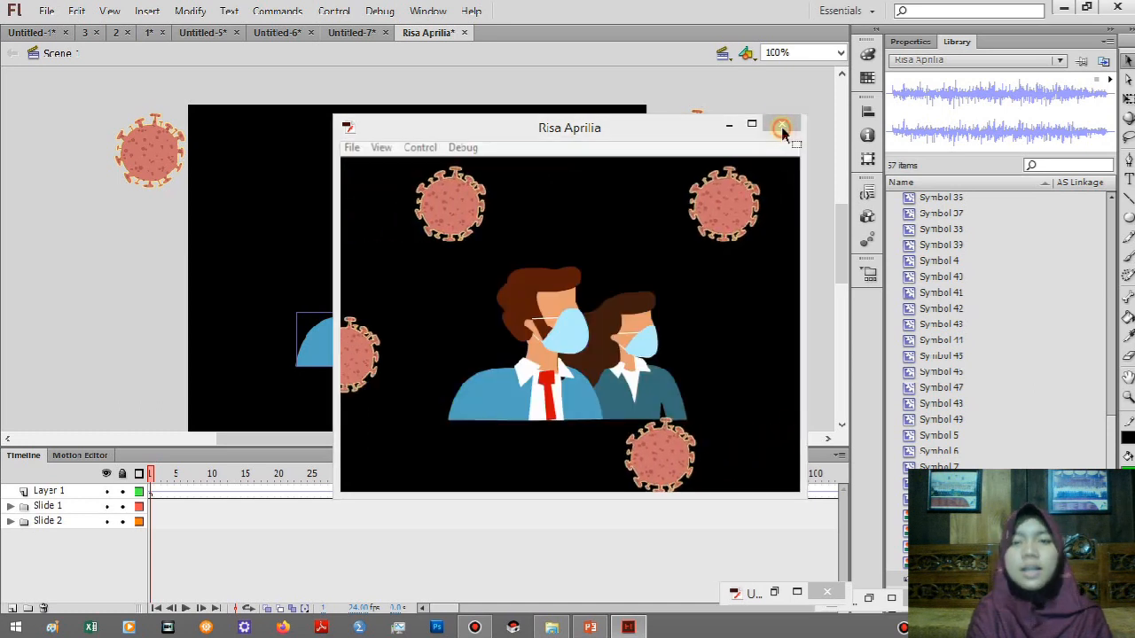
pyautogui.click(781, 126)
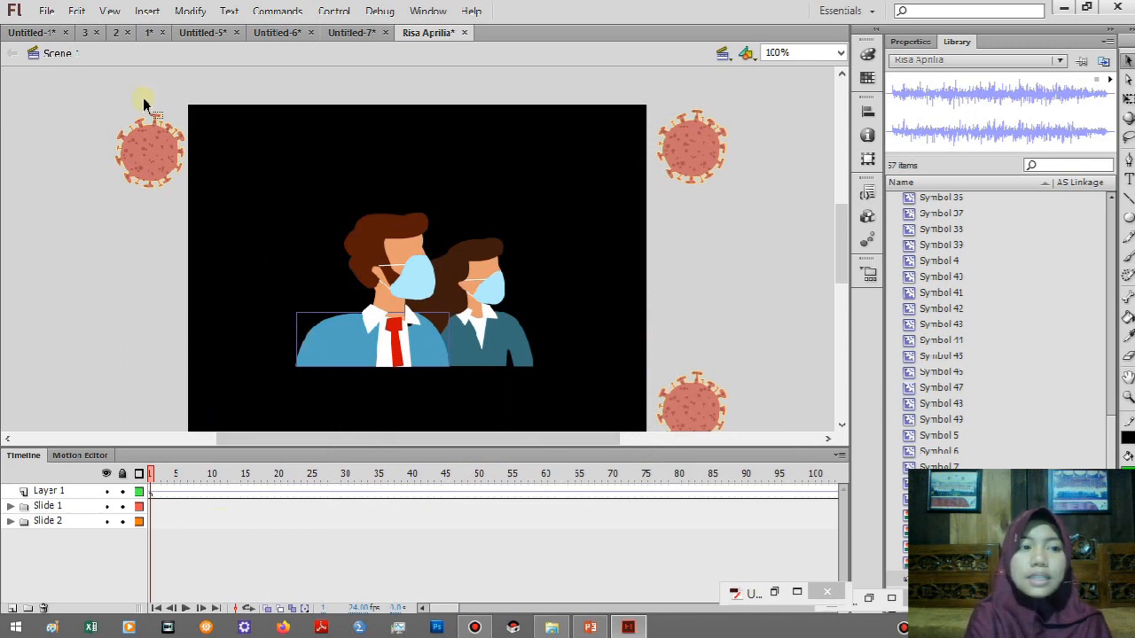
pyautogui.click(47, 12)
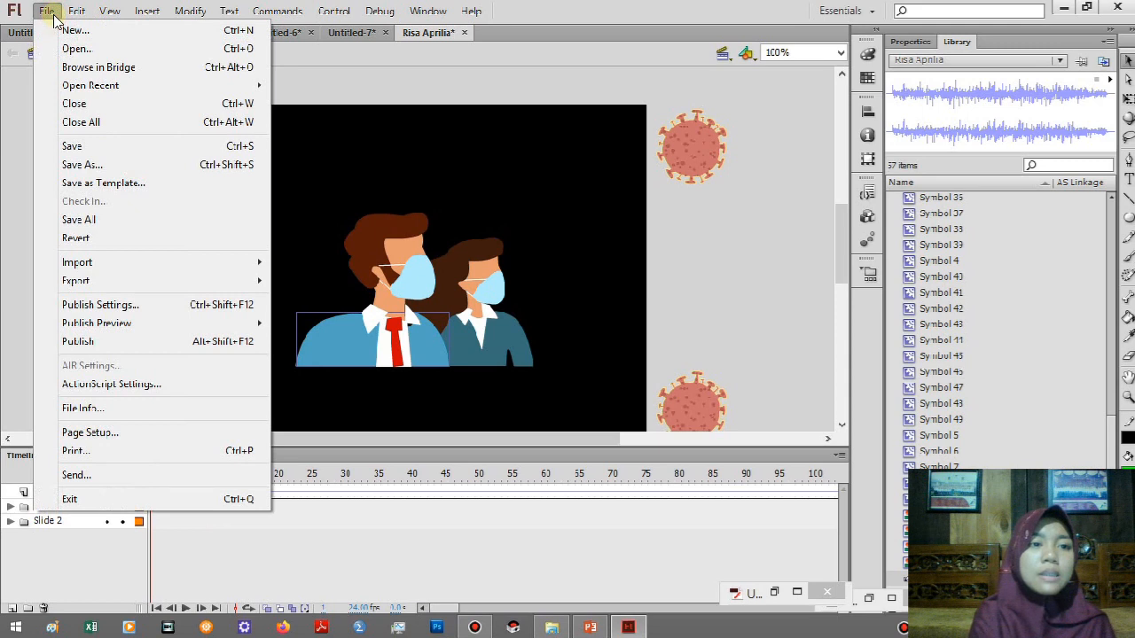
pyautogui.moveTo(124, 269)
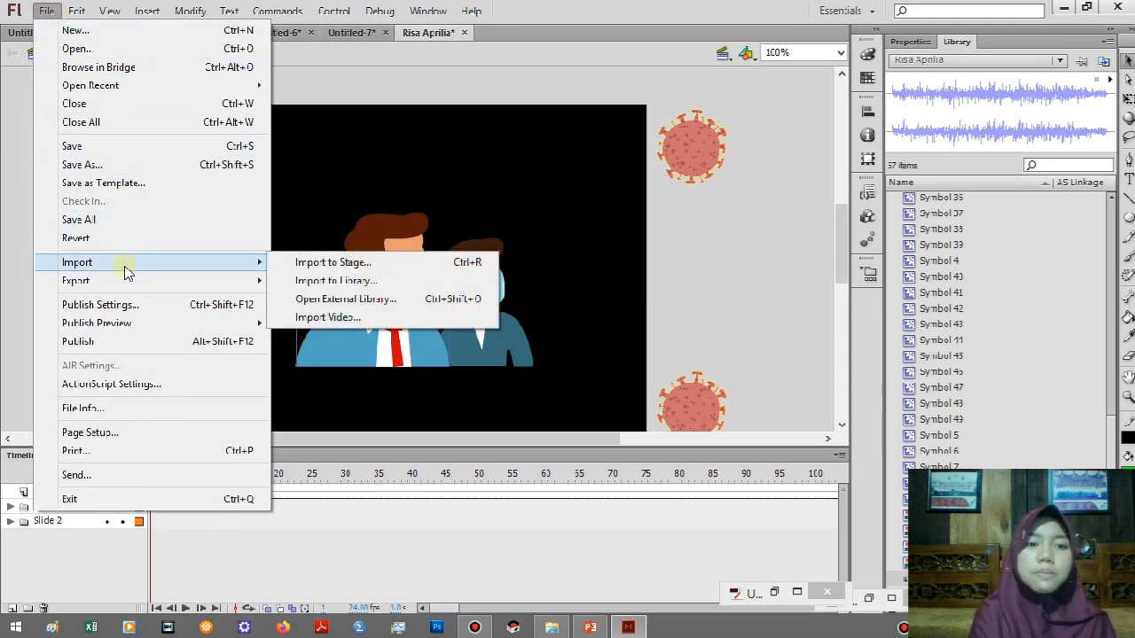
pyautogui.click(405, 201)
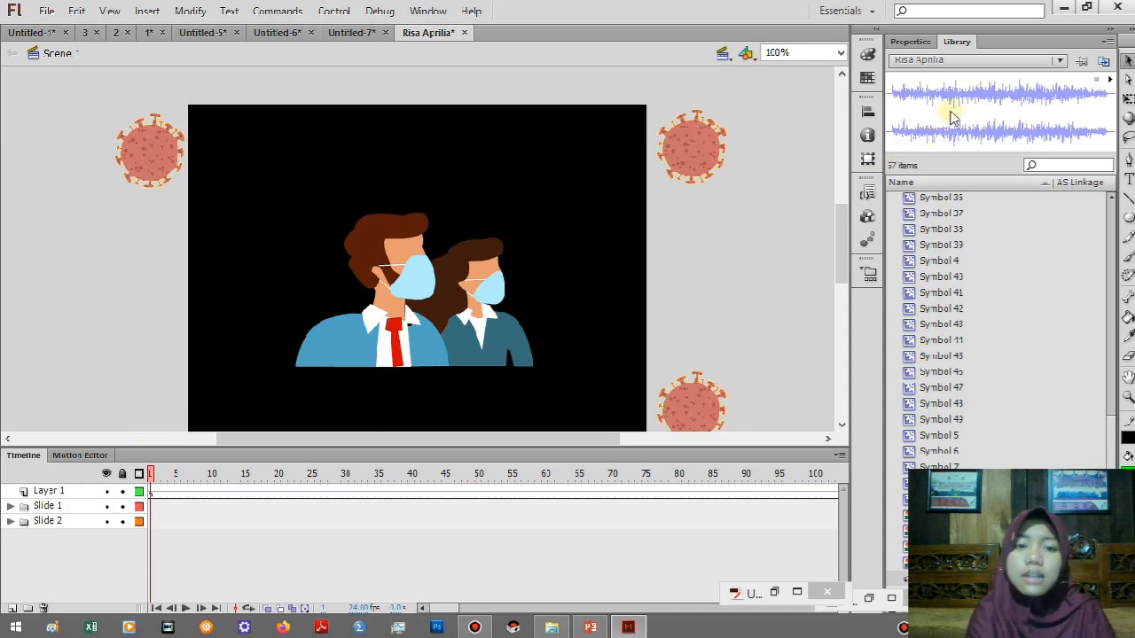
pyautogui.moveTo(950, 115); pyautogui.dragTo(950, 110)
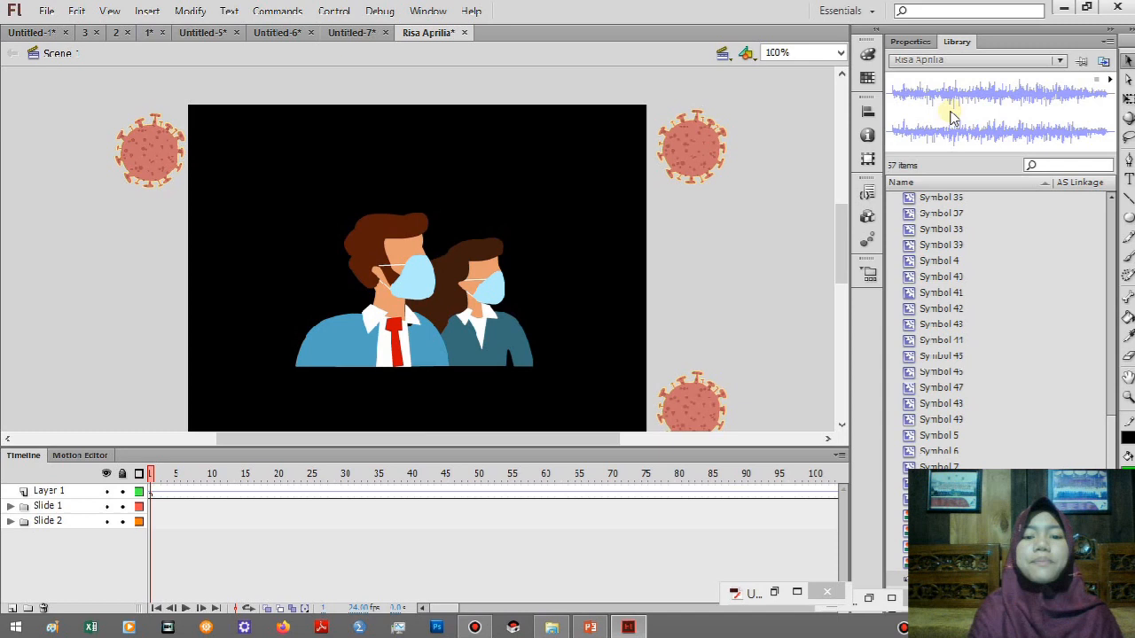
# Minimize Flash, switch to PowerPoint, start the slide show from the Langkah-langkah slide and advance to the Example slide.
pyautogui.click(1064, 11)
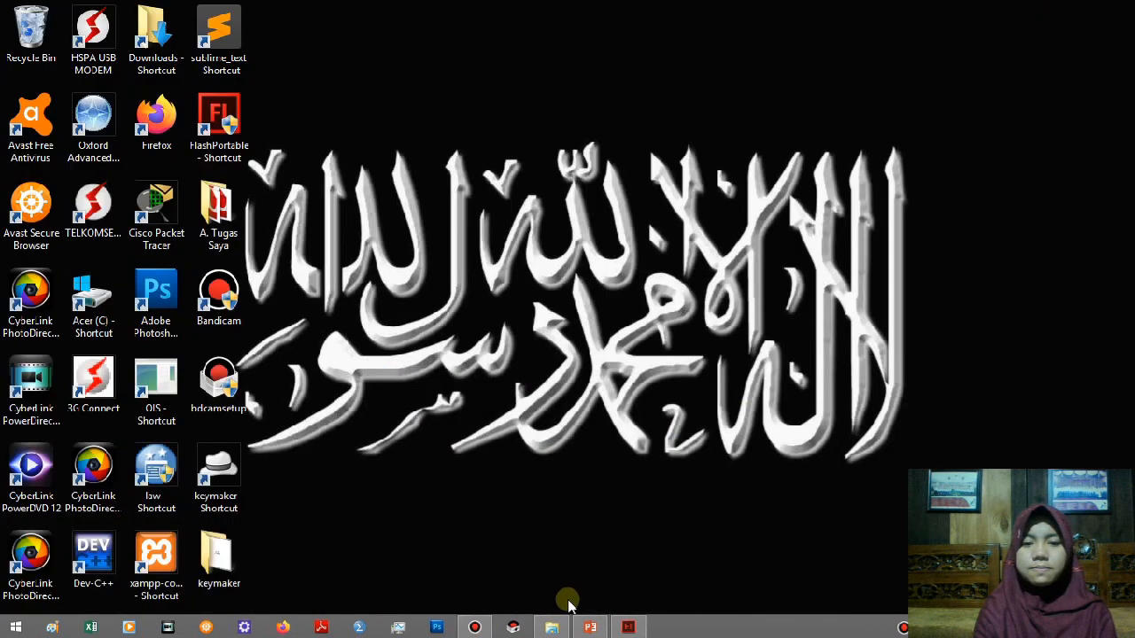
pyautogui.click(589, 627)
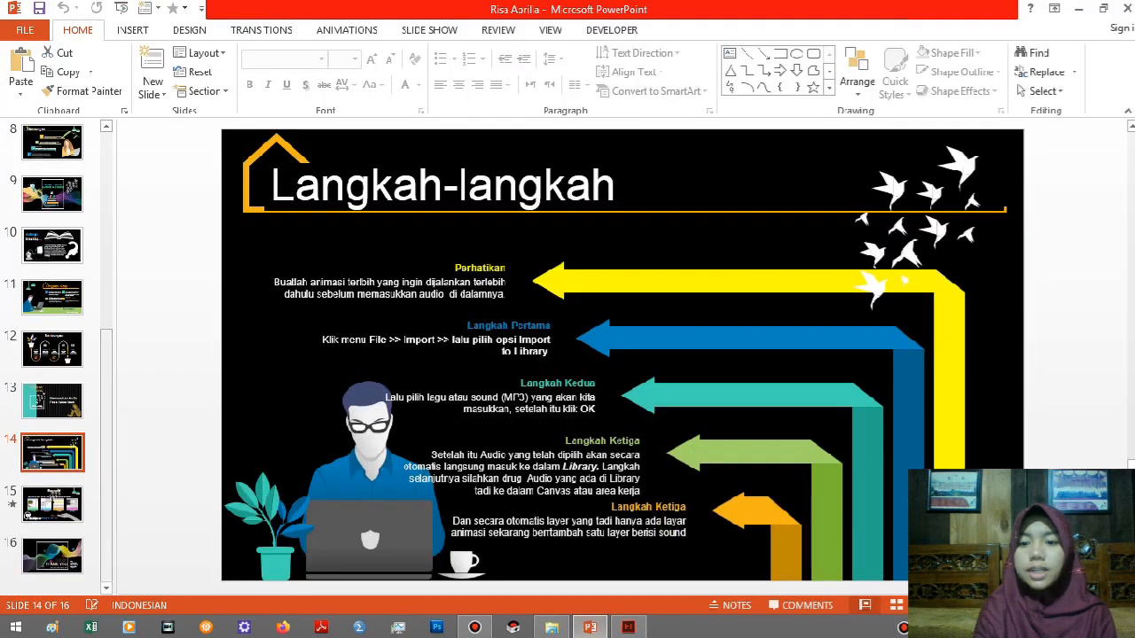
pyautogui.hotkey('shift', 'F5')
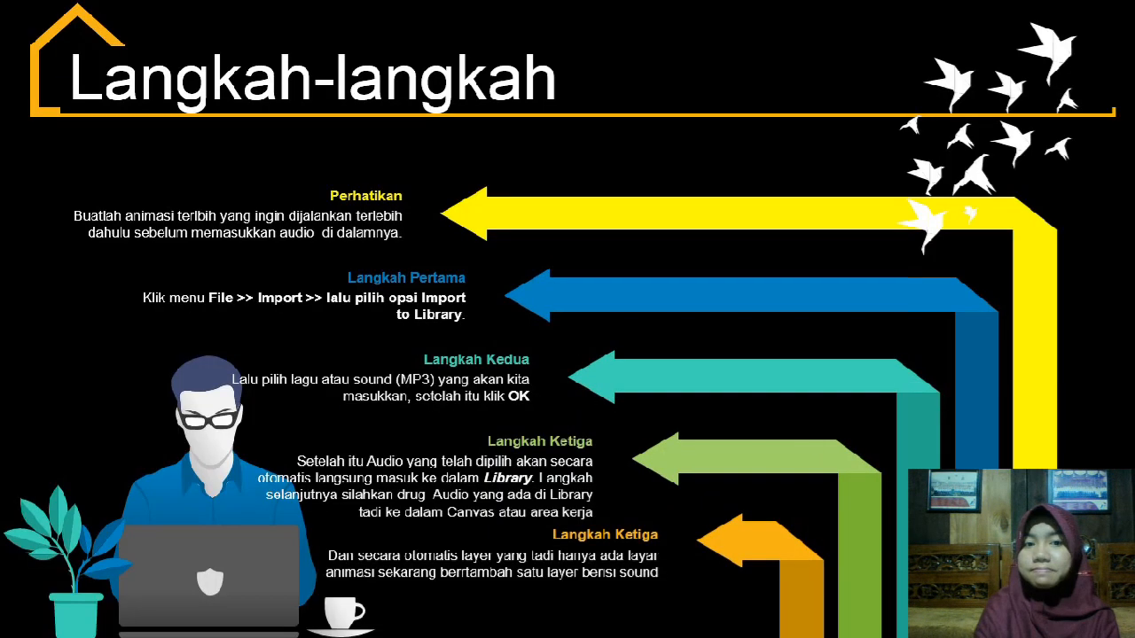
pyautogui.rightClick(962, 356)
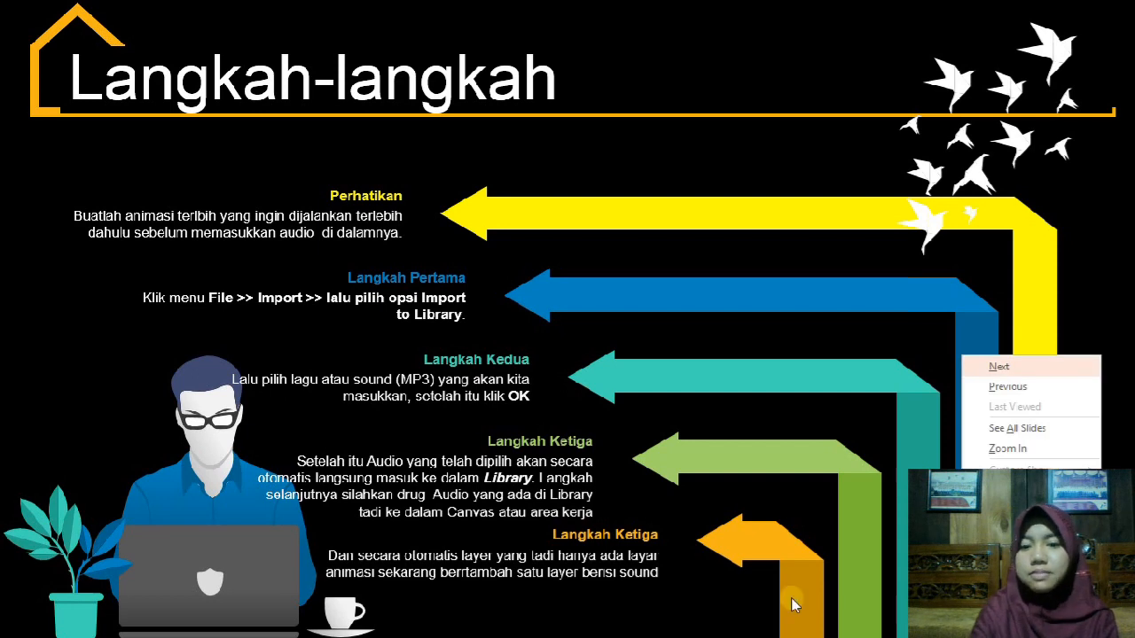
pyautogui.press('Escape')
pyautogui.press('Right')
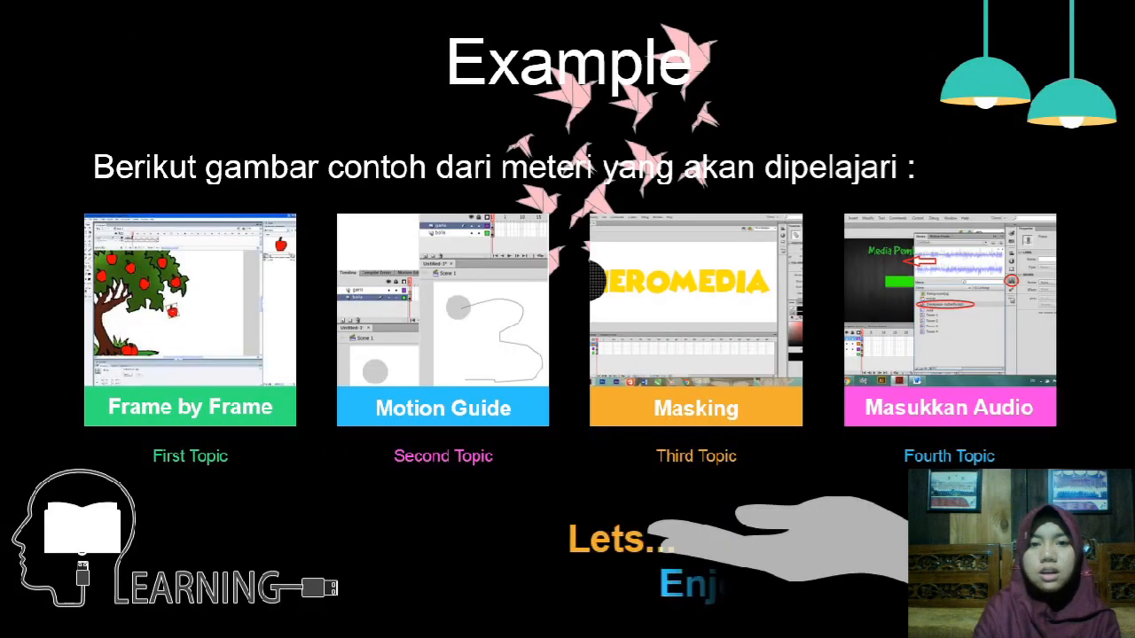